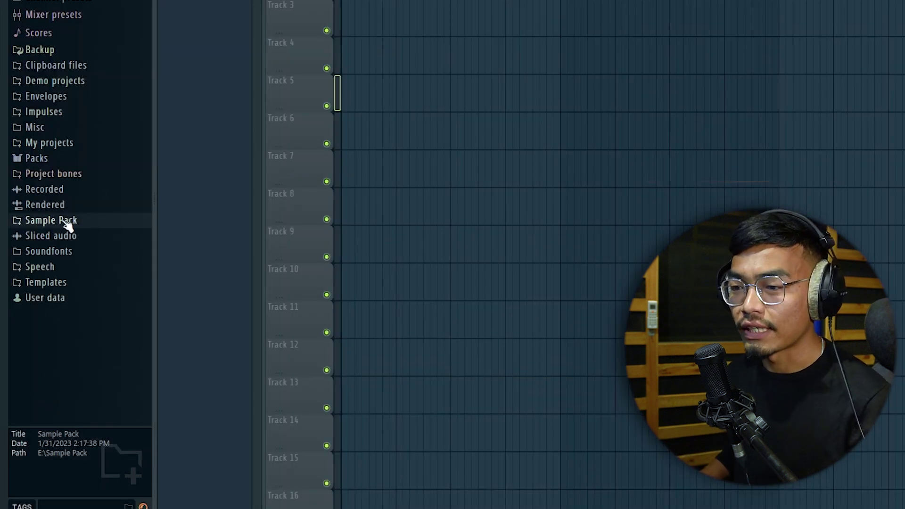
# Look into the Sample Pack and Packs folders in the browser.
pyautogui.click(54, 222)
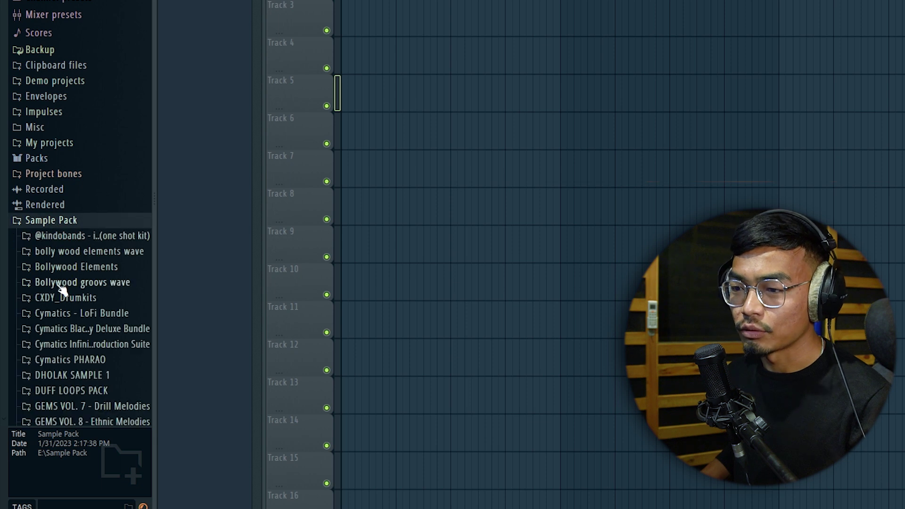
pyautogui.click(60, 221)
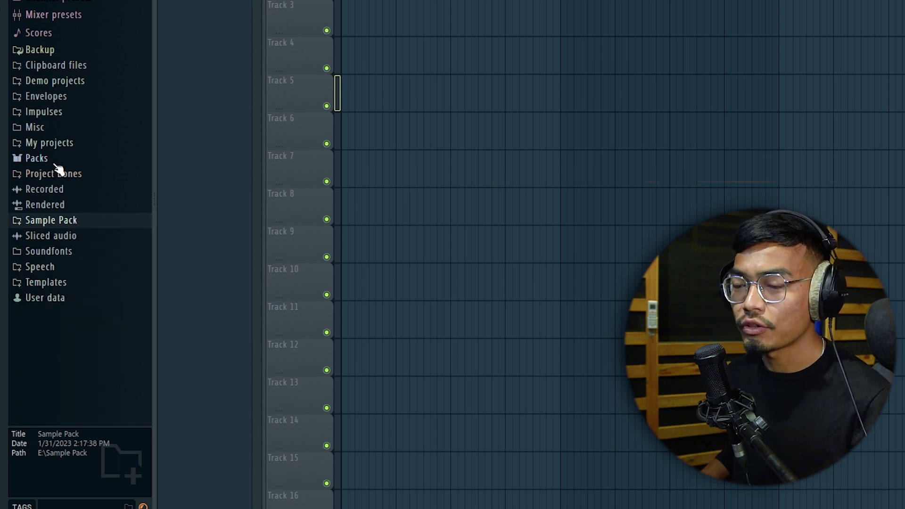
pyautogui.click(55, 162)
pyautogui.click(62, 162)
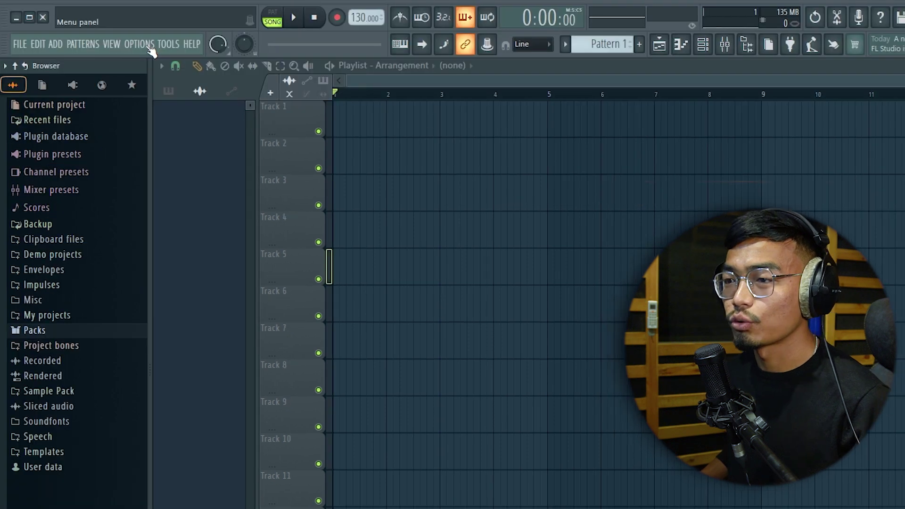
# Open the Files & folders settings and try to choose a directory for the second extra search folder slot.
pyautogui.click(134, 45)
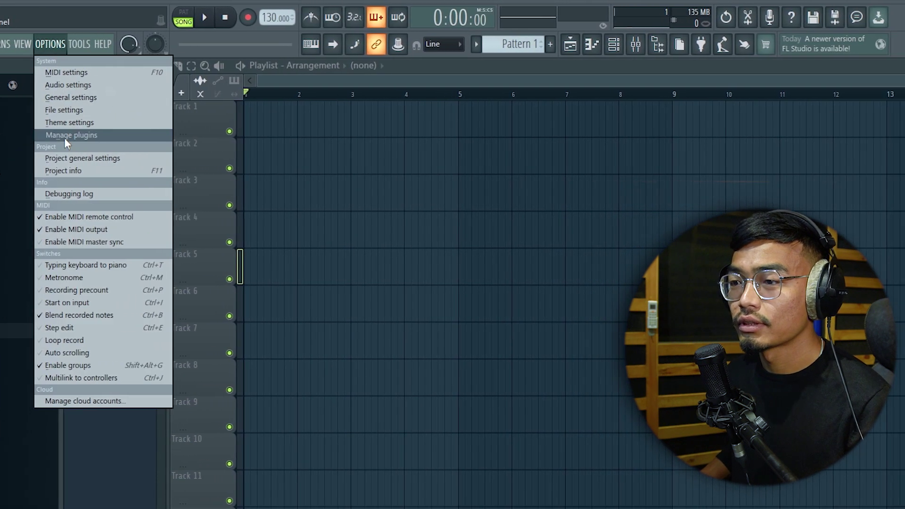
pyautogui.click(45, 85)
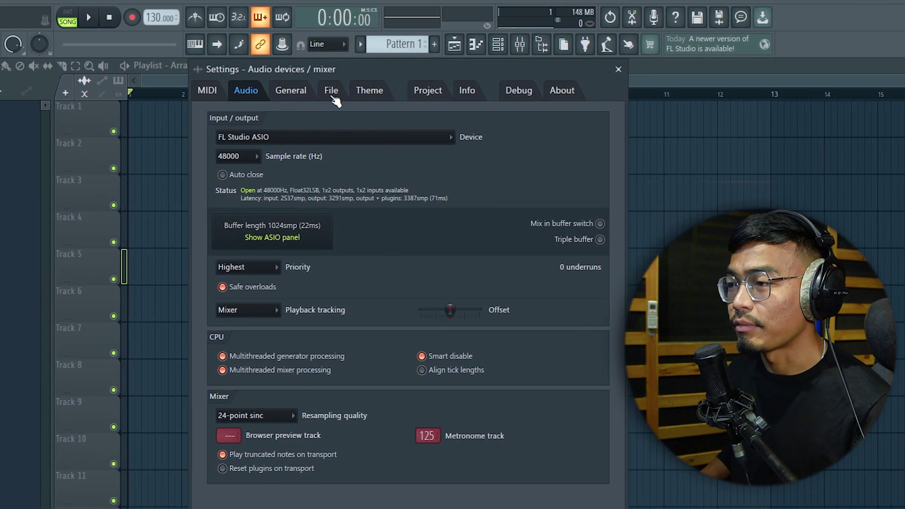
pyautogui.click(359, 77)
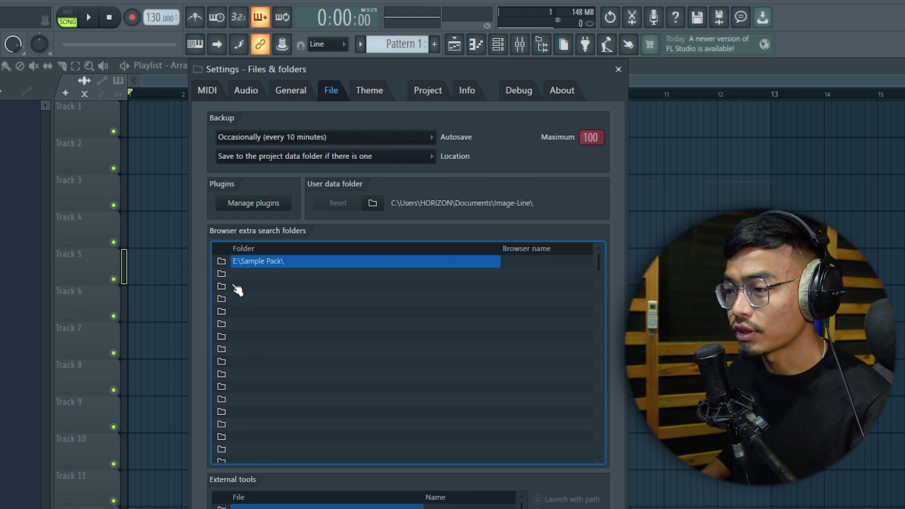
pyautogui.click(222, 274)
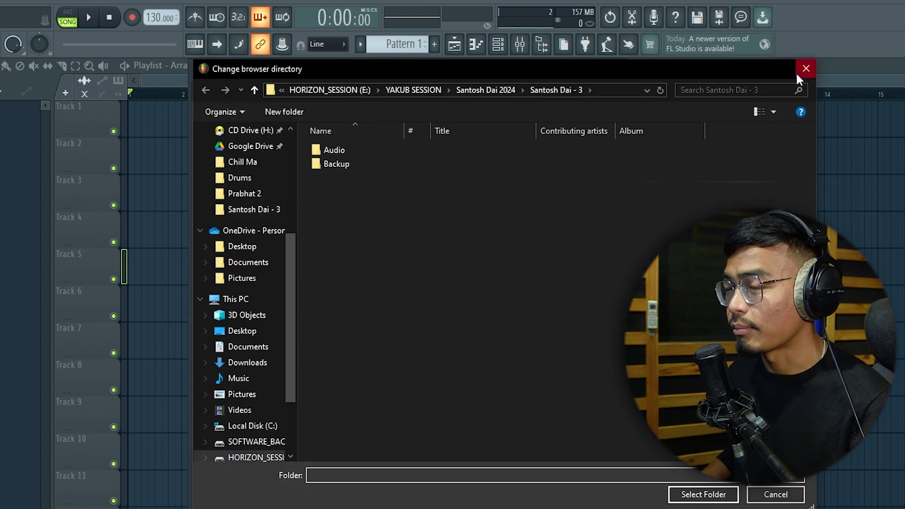
pyautogui.click(802, 69)
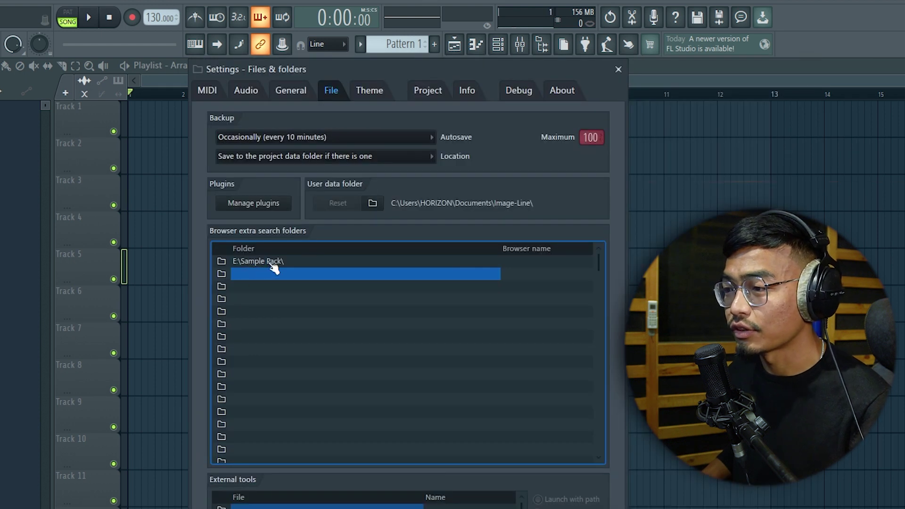
# Add the personal folder on the SOFTWARE_BACKUP (D:) drive as the second extra search folder and check its contents in the browser.
pyautogui.click(228, 276)
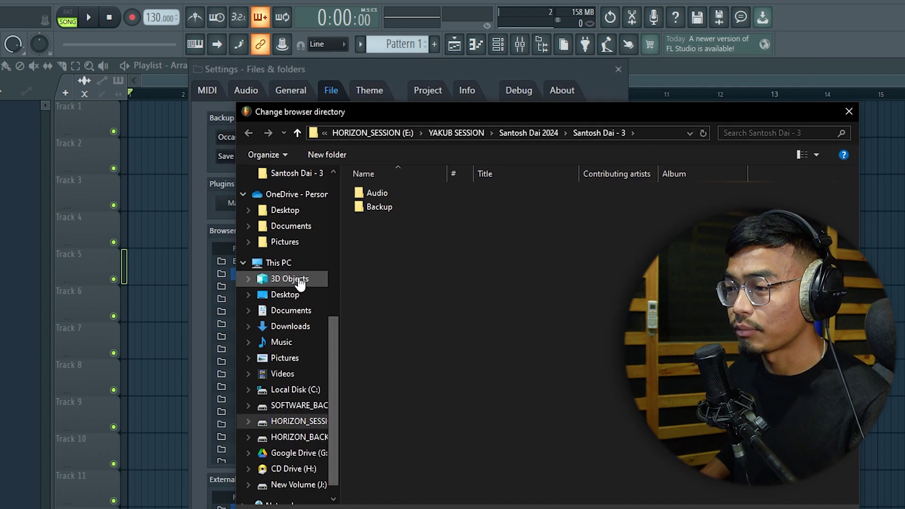
pyautogui.click(278, 263)
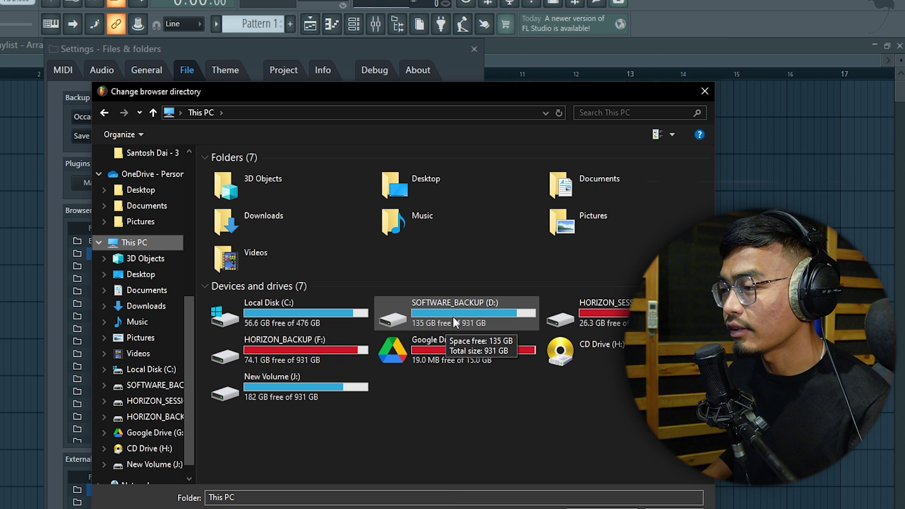
pyautogui.click(454, 317)
pyautogui.doubleClick(462, 317)
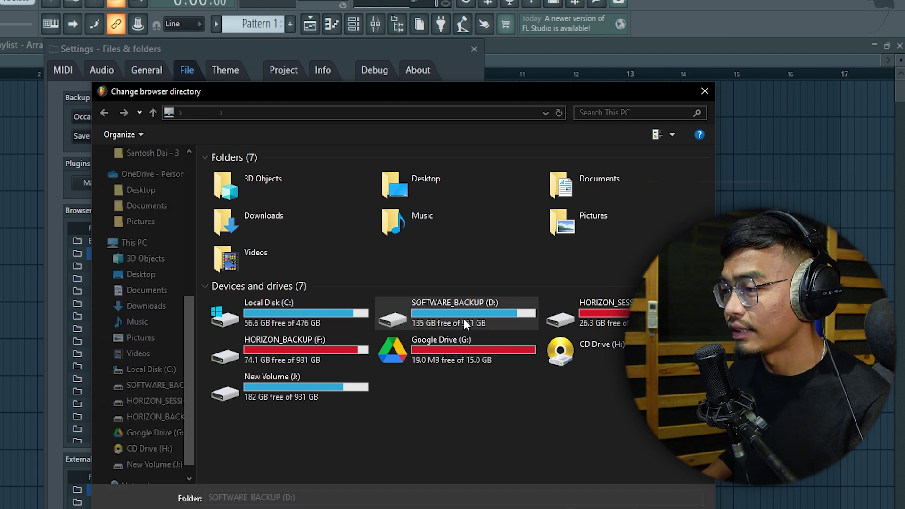
pyautogui.click(303, 286)
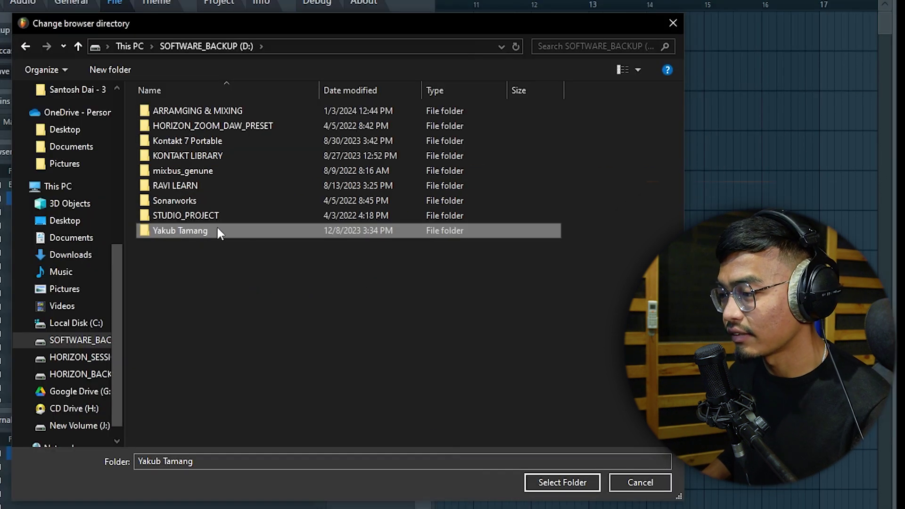
pyautogui.click(562, 482)
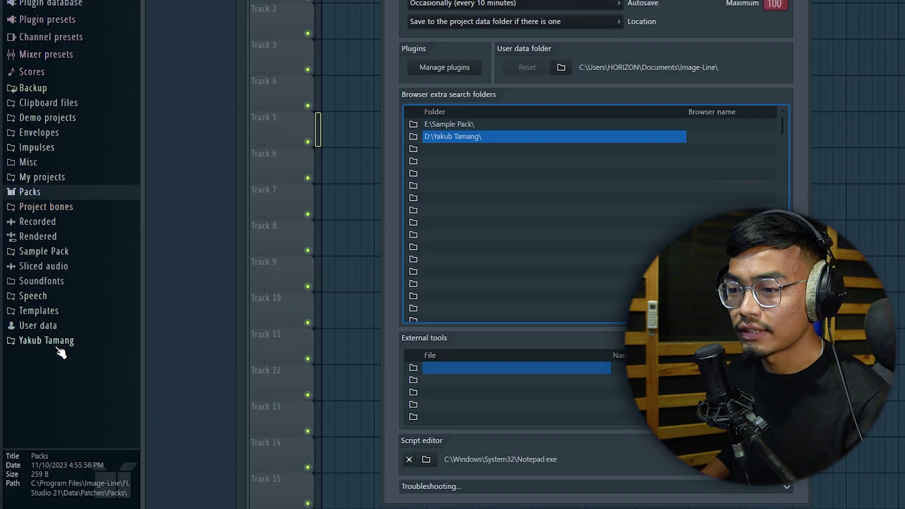
pyautogui.click(45, 342)
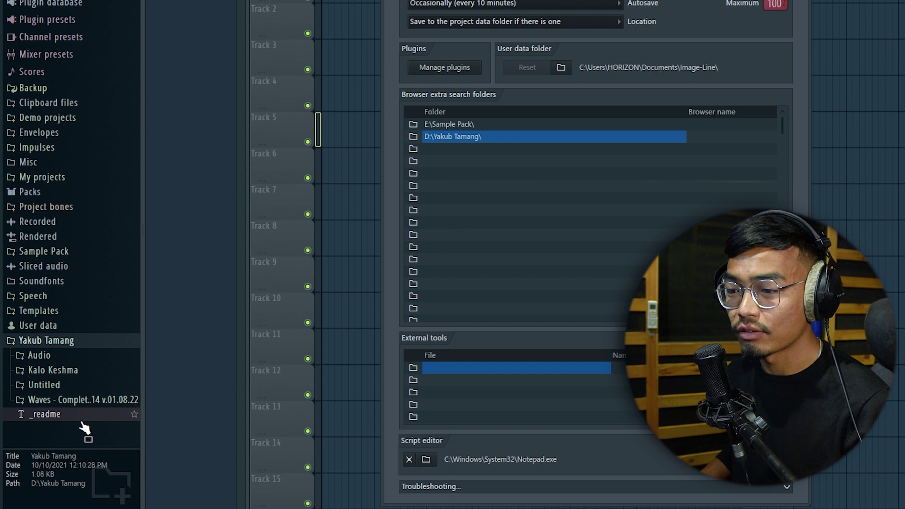
pyautogui.click(70, 341)
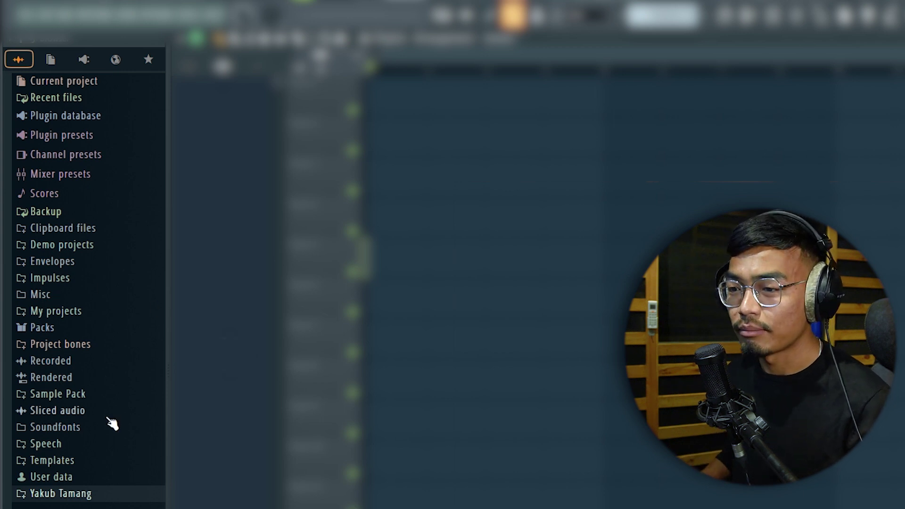
# Look through the Mixer presets, Channel presets, Plugin presets and Sample Pack entries in the browser.
pyautogui.click(110, 181)
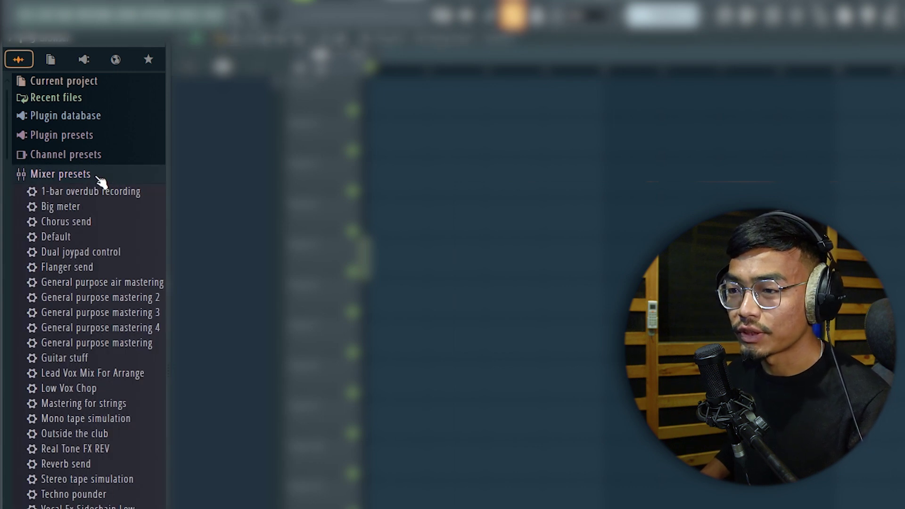
pyautogui.click(99, 177)
pyautogui.click(103, 157)
pyautogui.click(103, 157)
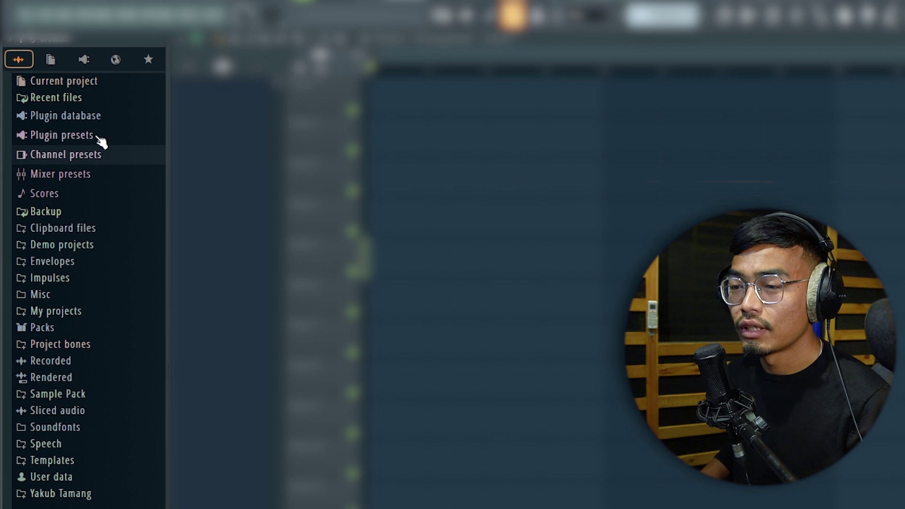
pyautogui.click(100, 140)
pyautogui.click(101, 140)
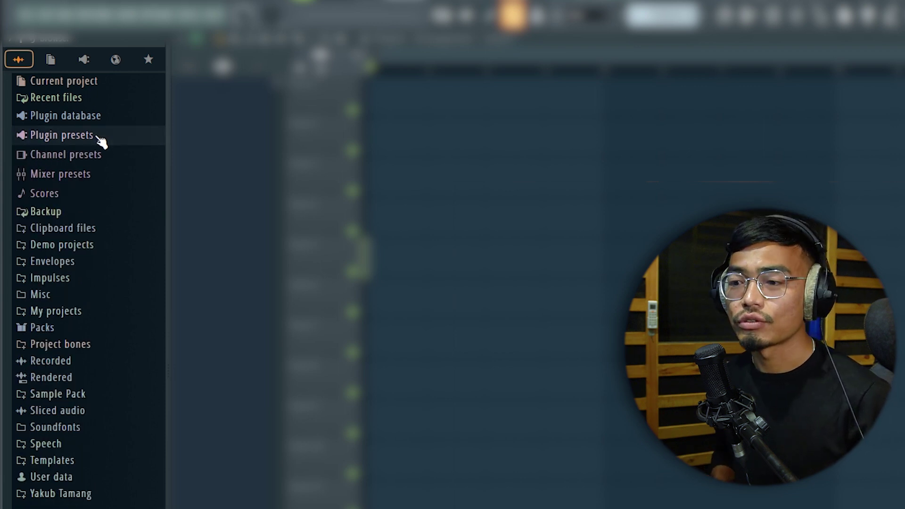
pyautogui.click(71, 394)
pyautogui.click(71, 394)
# List the mixer presets in the browser and show the mixer below them, moved slightly upward.
pyautogui.click(89, 175)
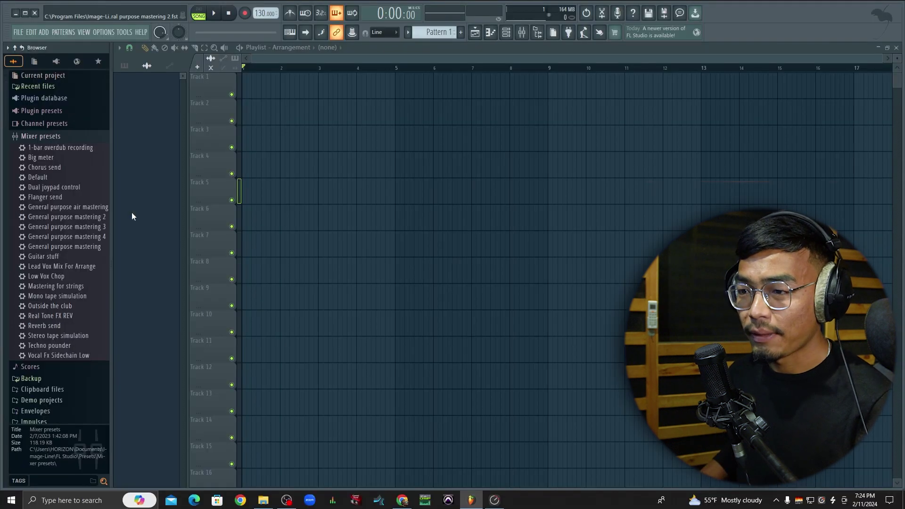
pyautogui.click(522, 32)
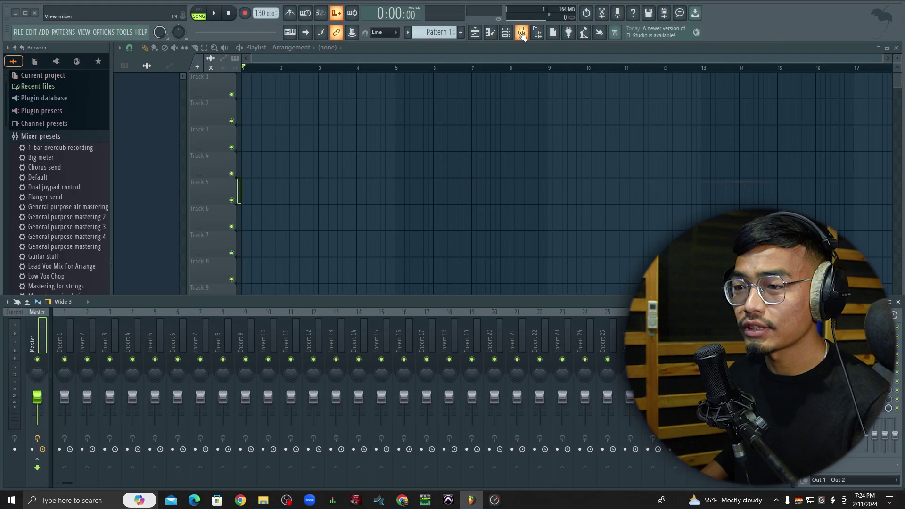
pyautogui.moveTo(289, 302); pyautogui.dragTo(307, 276)
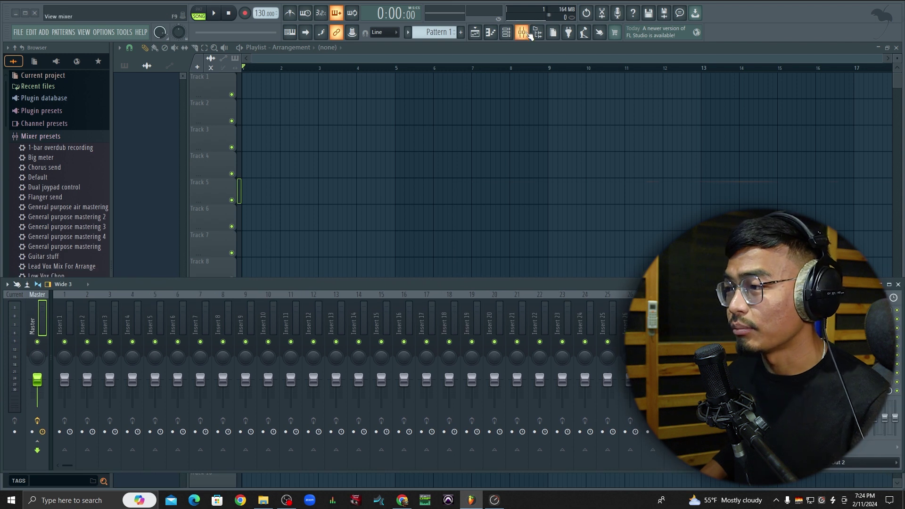
pyautogui.click(522, 32)
pyautogui.click(522, 32)
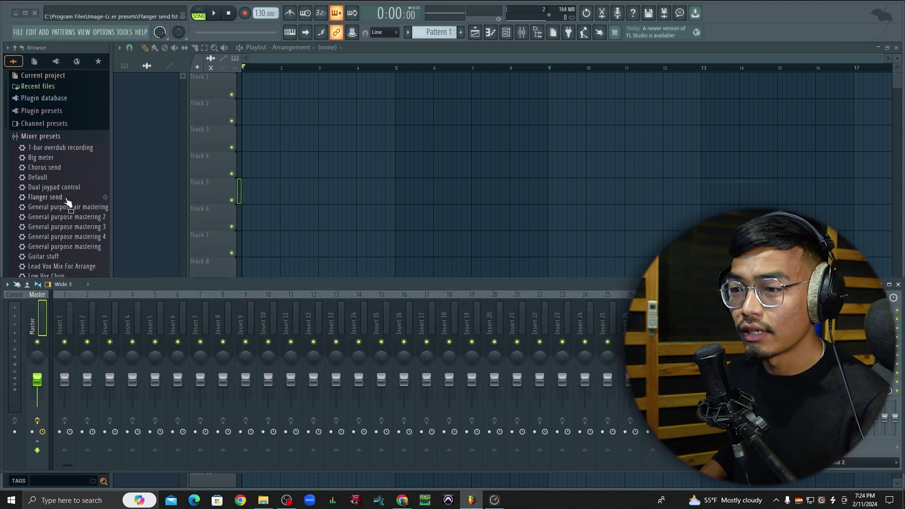
# Load the Vocal Fx Sidechain Low mixer preset onto mixer insert 3.
pyautogui.scroll(-3, 60, 170)
pyautogui.moveTo(46, 218); pyautogui.dragTo(50, 215)
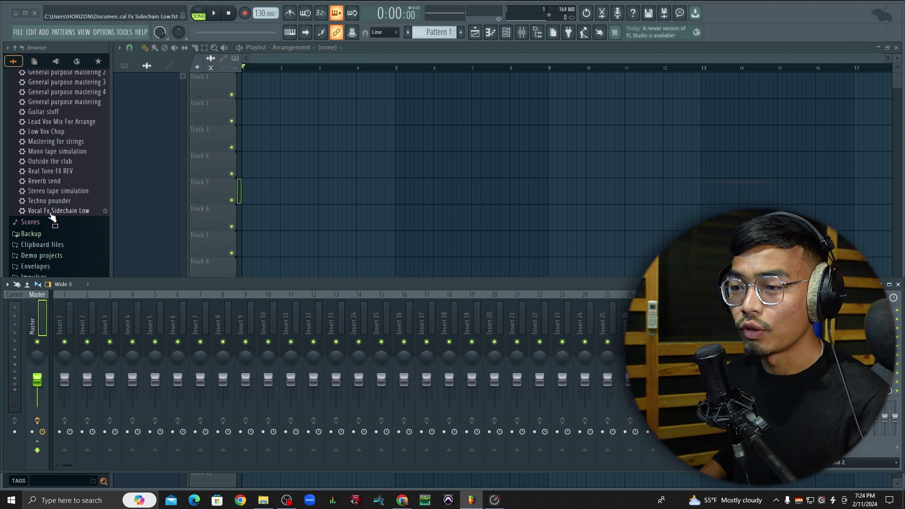
pyautogui.moveTo(66, 216); pyautogui.dragTo(107, 323)
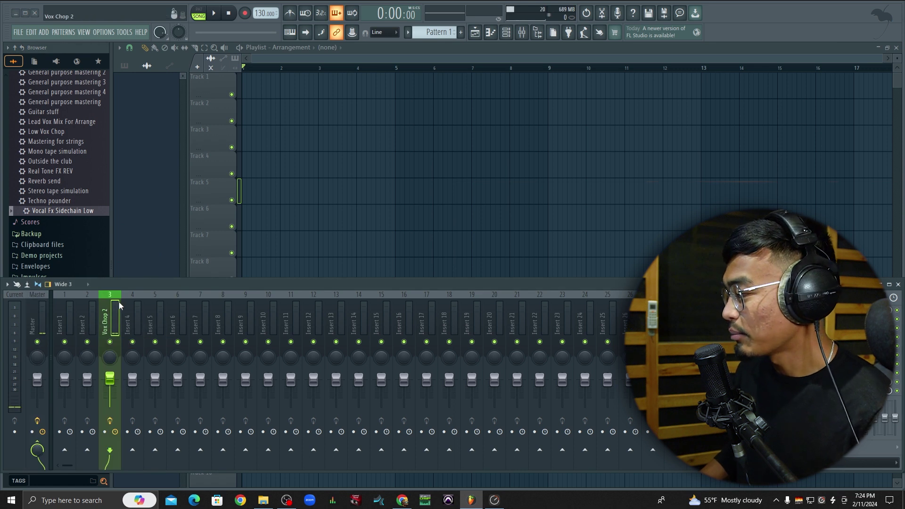
# Examine the effect chain on mixer insert 3, then hide the mixer and collapse the mixer presets list.
pyautogui.moveTo(491, 286); pyautogui.dragTo(463, 145)
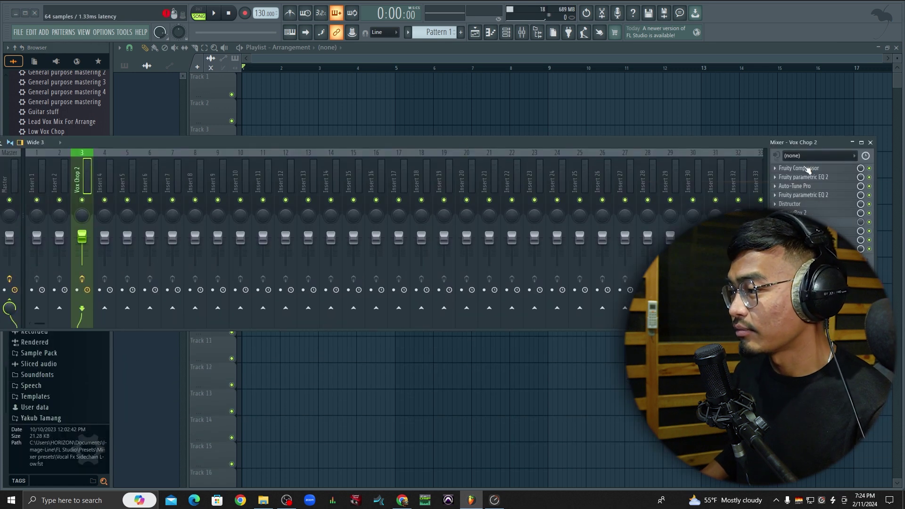
pyautogui.press('F9')
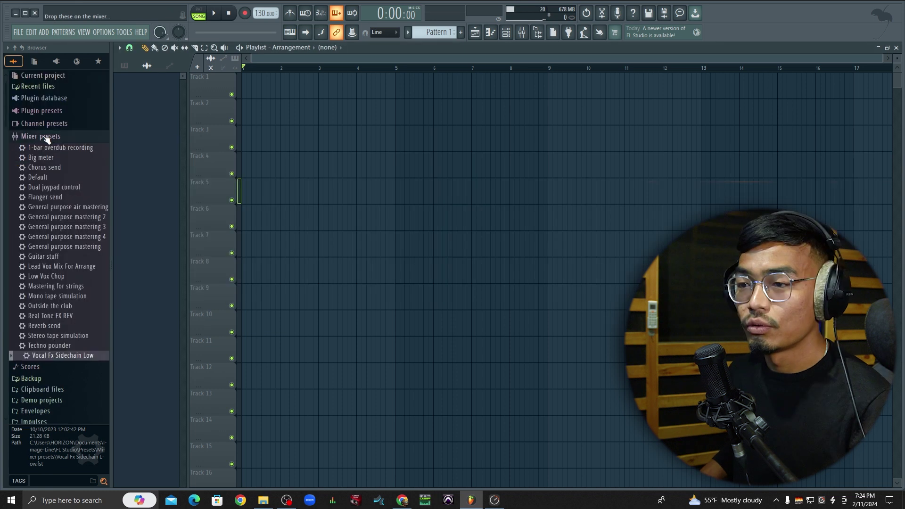
pyautogui.click(45, 137)
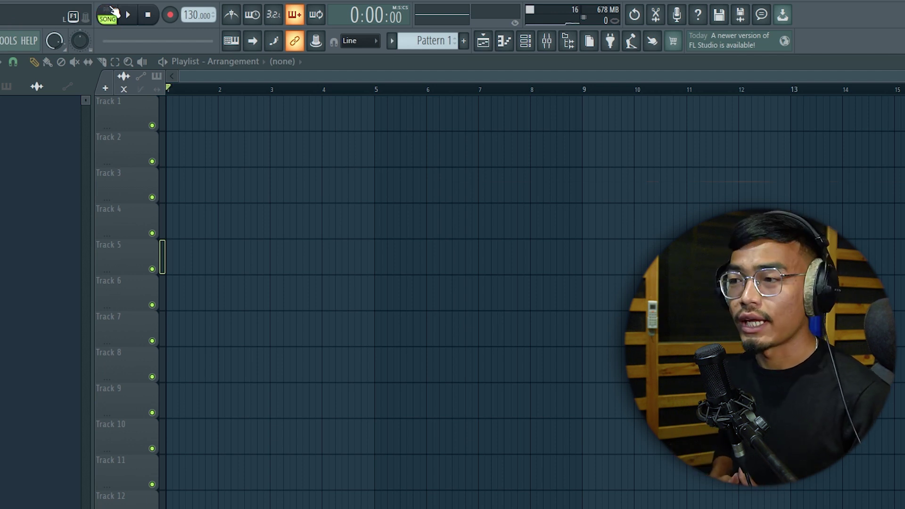
# Switch playback to pattern mode and back to song mode.
pyautogui.click(113, 12)
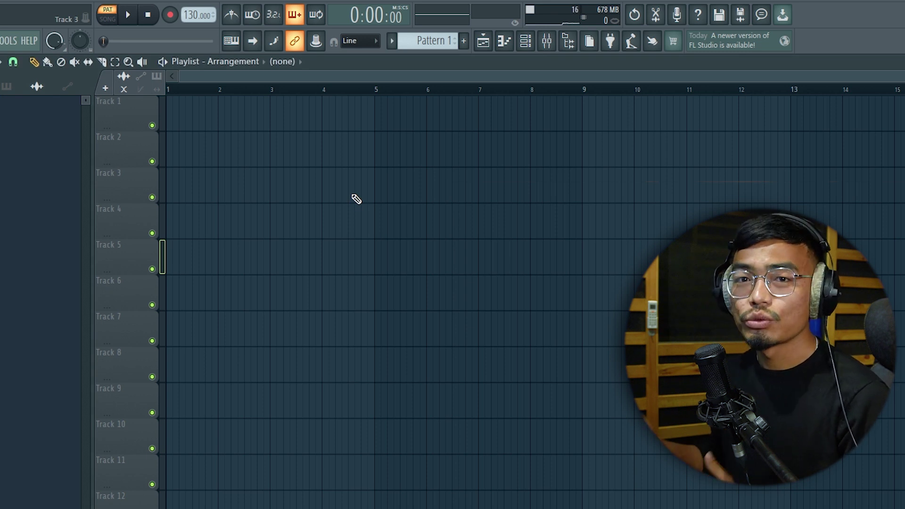
pyautogui.click(109, 20)
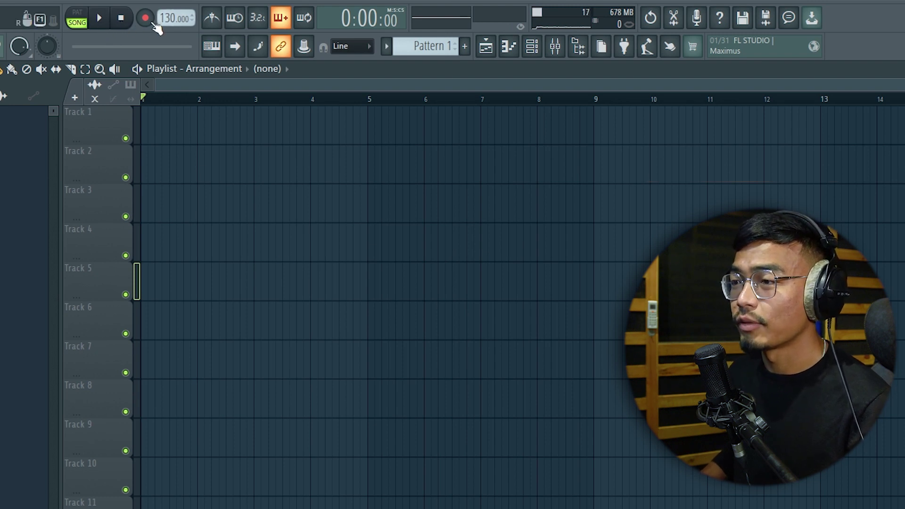
# Set the project tempo to 100 BPM.
pyautogui.moveTo(172, 18)
pyautogui.mouseDown()
pyautogui.moveTo(173, 9)
pyautogui.moveTo(173, 24)
pyautogui.moveTo(160, 19)
pyautogui.mouseUp()
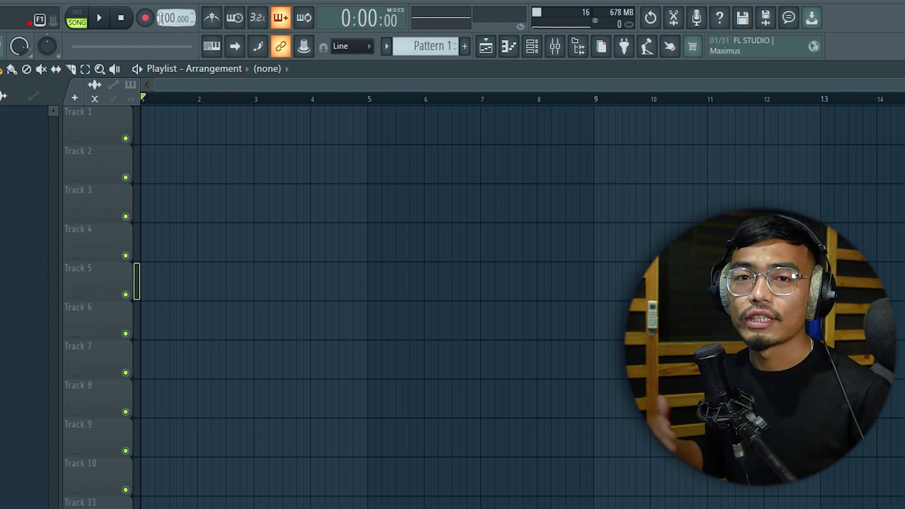
pyautogui.moveTo(160, 19); pyautogui.dragTo(170, 28)
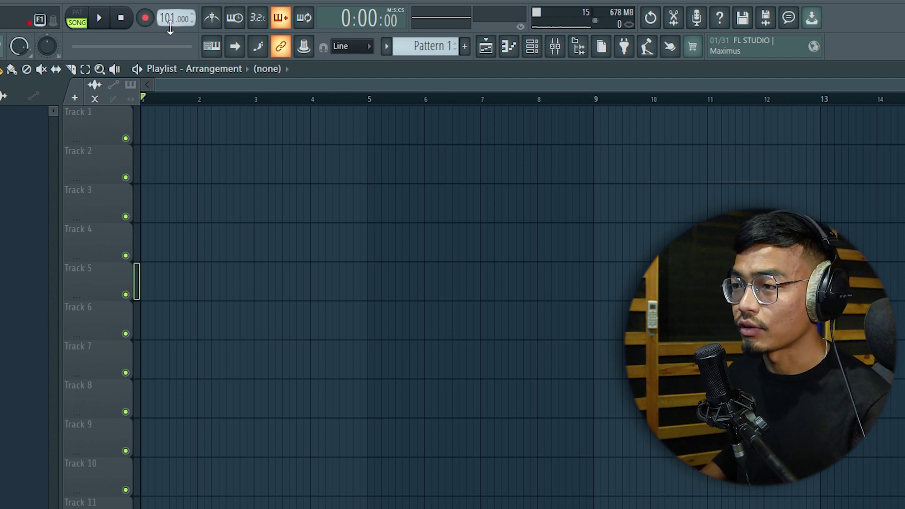
pyautogui.scroll(-1, 164, 21)
# Turn on the metronome, play the project briefly to hear it, and turn the metronome off again.
pyautogui.click(216, 20)
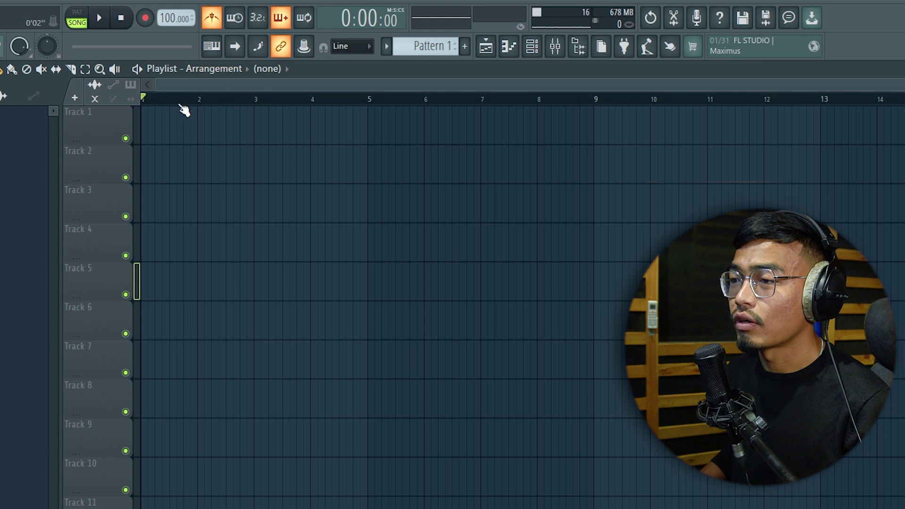
pyautogui.scroll(2, 392, 242)
pyautogui.press('space')
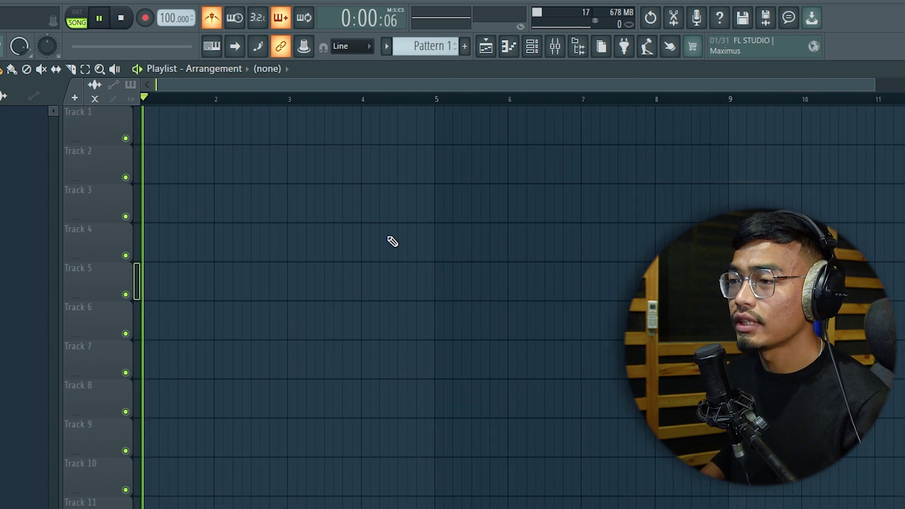
pyautogui.press('space')
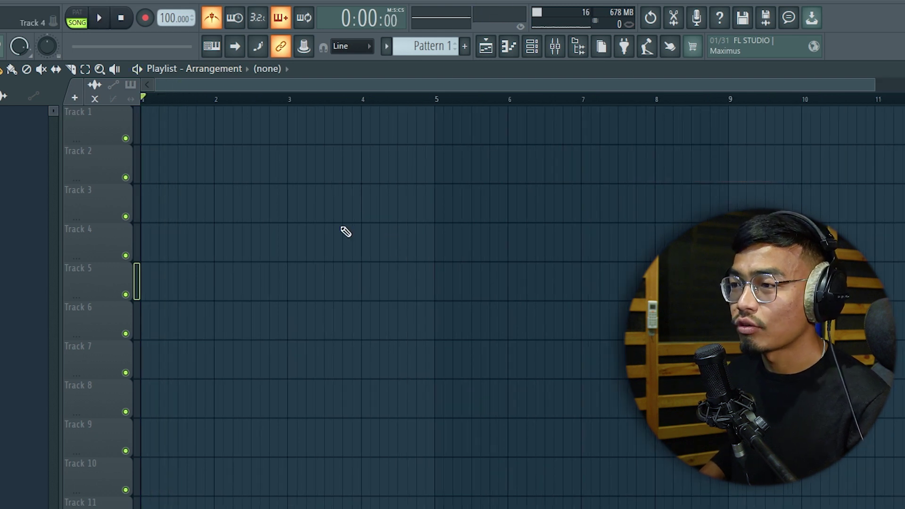
pyautogui.click(212, 19)
# Select Pattern 1 and toggle the playlist's display off and back on.
pyautogui.click(434, 46)
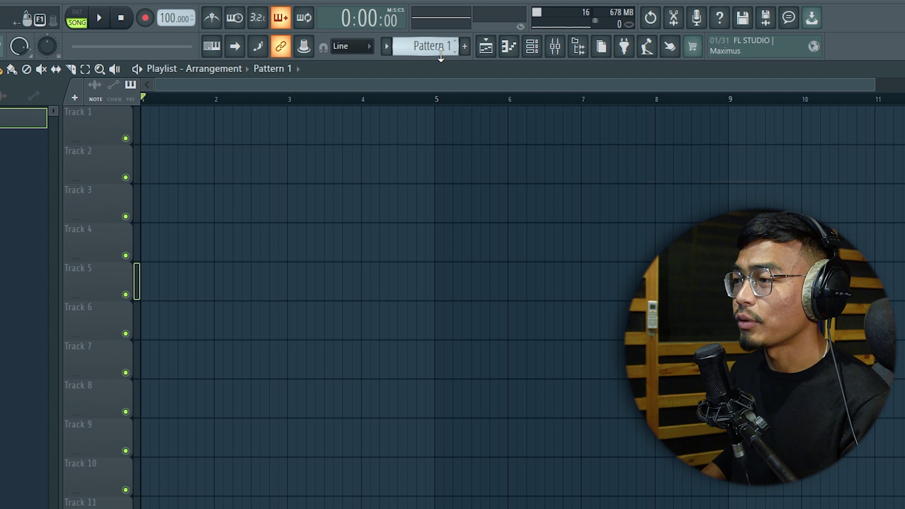
pyautogui.click(486, 52)
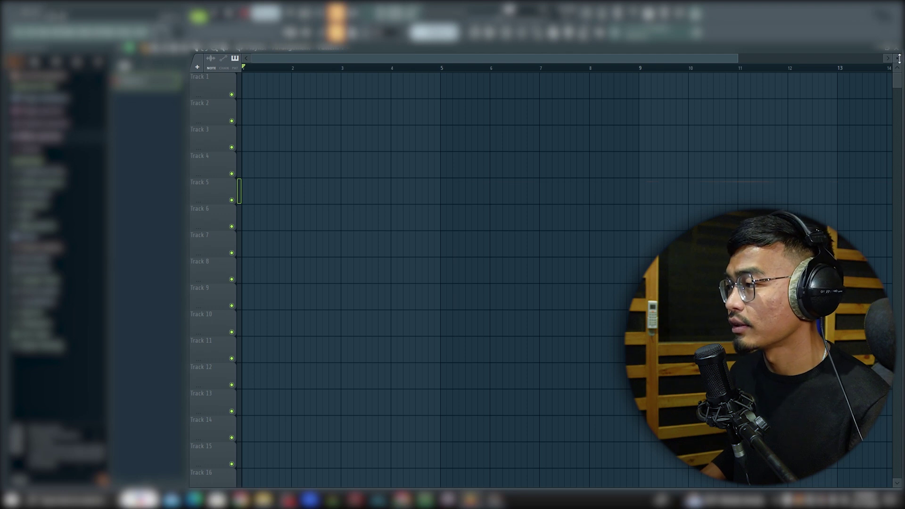
pyautogui.click(476, 33)
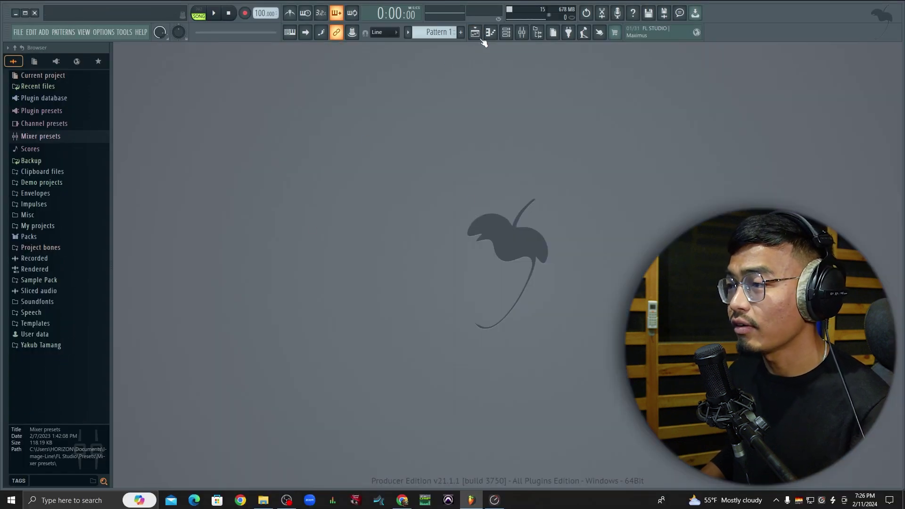
pyautogui.click(475, 33)
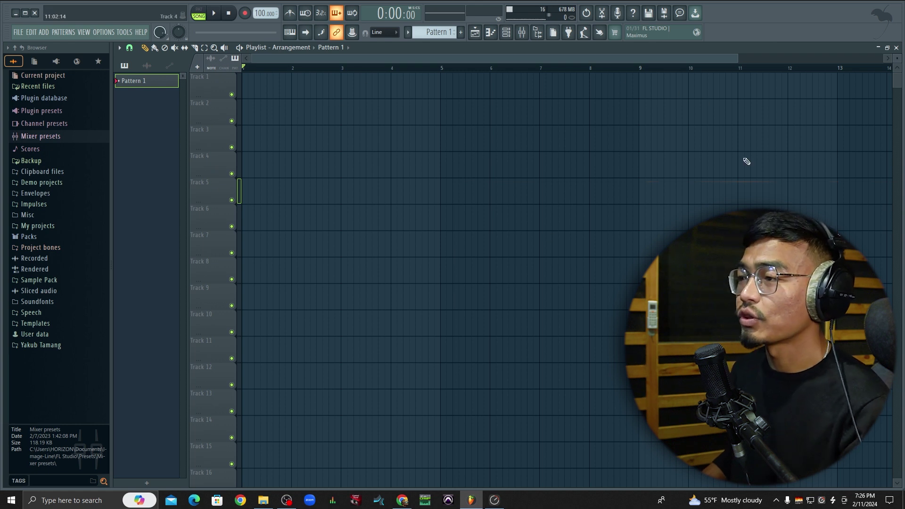
# Show the piano roll for the 808 Kick channel and close it again.
pyautogui.click(498, 34)
pyautogui.click(498, 34)
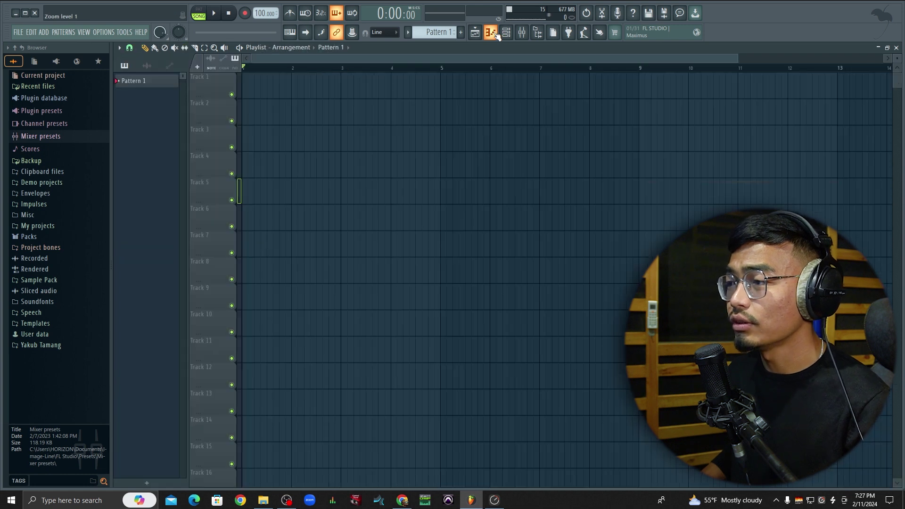
pyautogui.click(496, 36)
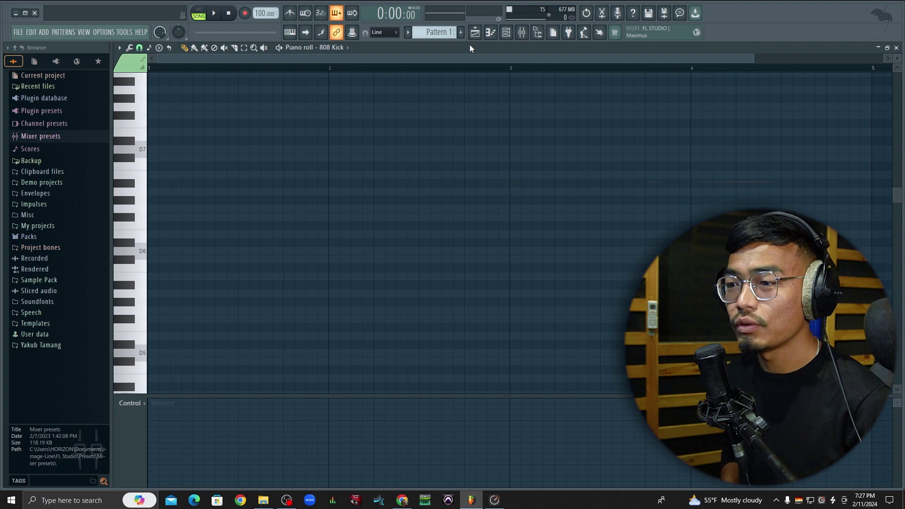
pyautogui.click(897, 48)
# Bring the channel rack over the middle of the playlist and expand the bass folder of the one shot kit in Sample Pack.
pyautogui.click(511, 35)
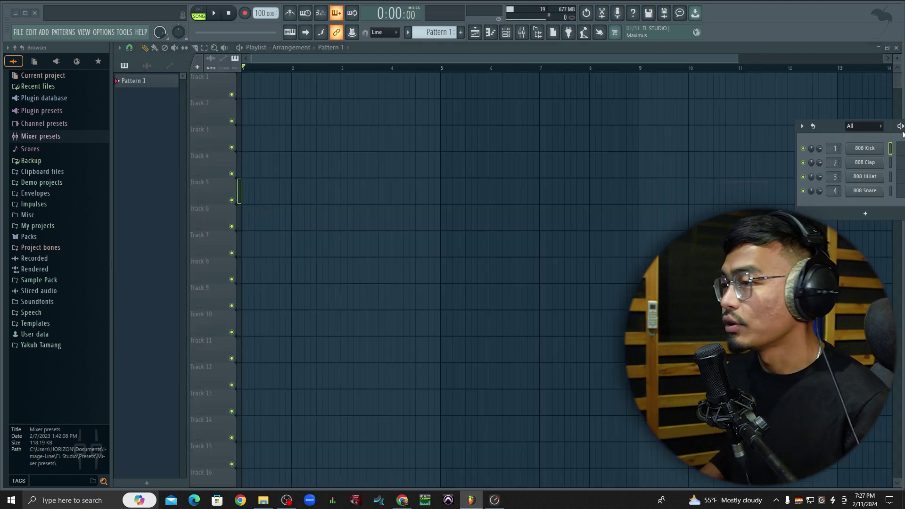
pyautogui.moveTo(395, 109); pyautogui.dragTo(421, 116)
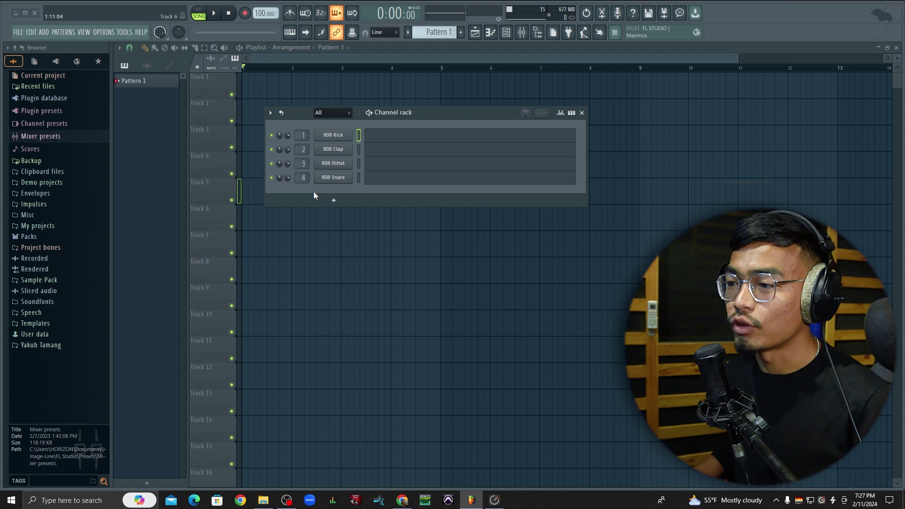
pyautogui.click(73, 281)
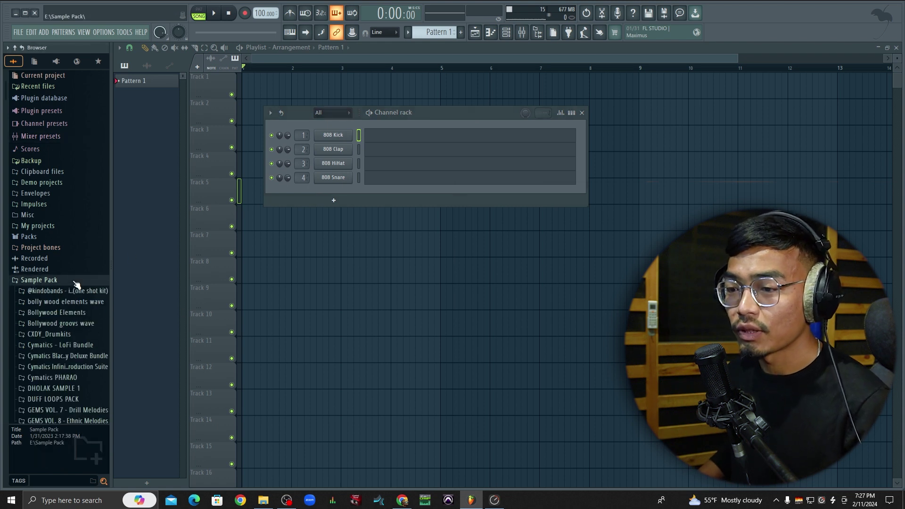
pyautogui.scroll(-3, 57, 234)
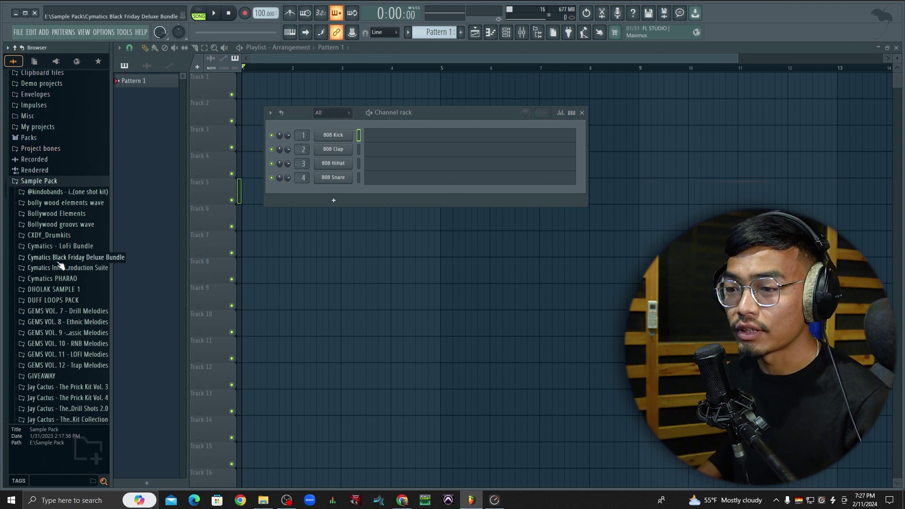
pyautogui.click(74, 193)
pyautogui.click(57, 227)
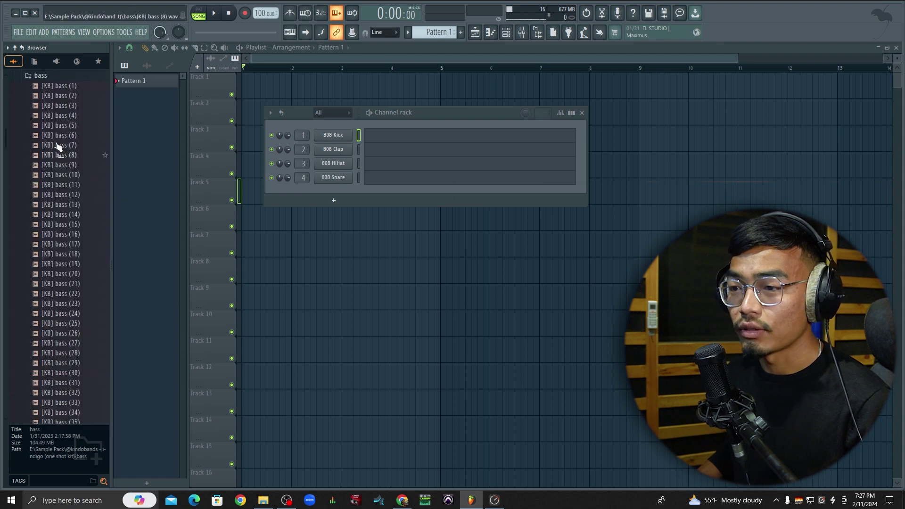
# Preview the [KB] bass (2) sample, add it as a new channel below 808 Snare, and close the channel rack.
pyautogui.click(60, 99)
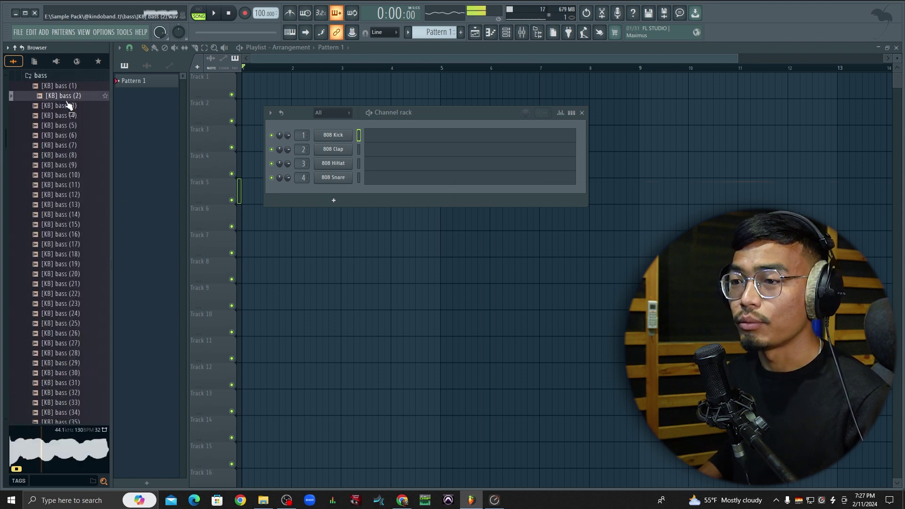
pyautogui.moveTo(71, 100); pyautogui.dragTo(333, 191)
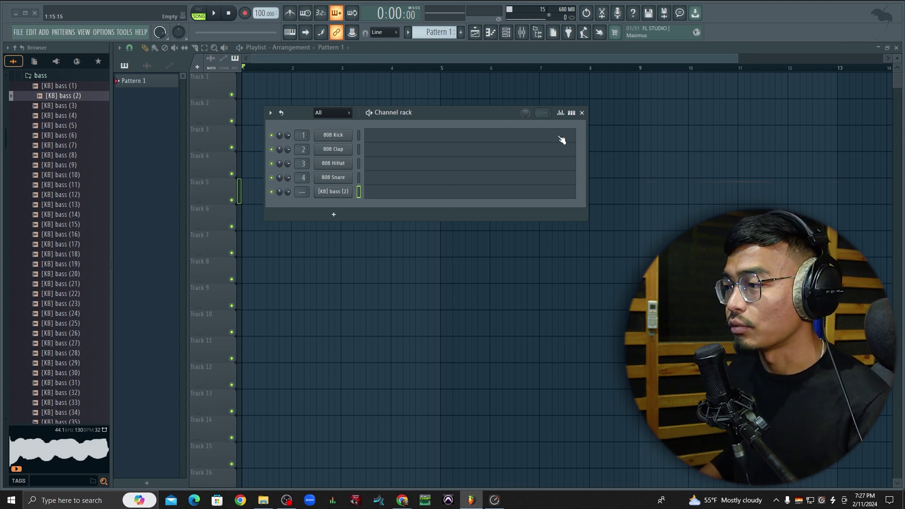
pyautogui.click(582, 113)
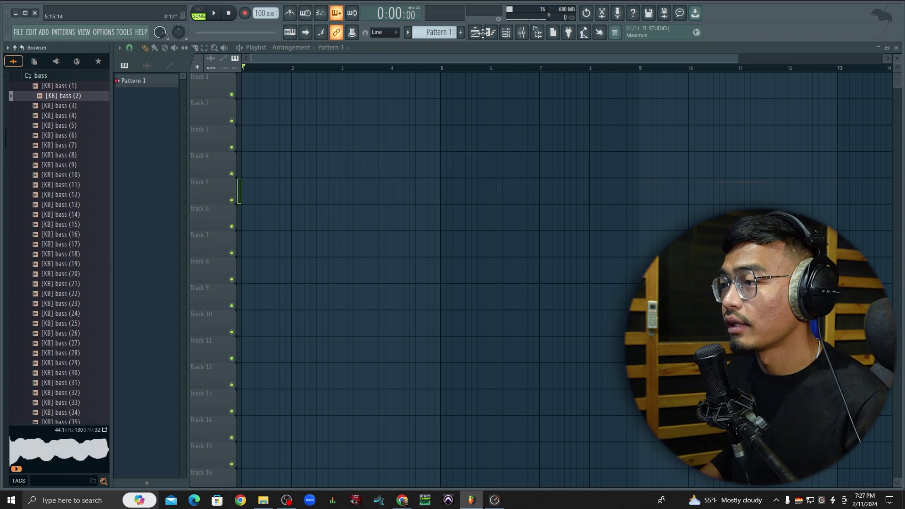
# Show the mixer over the playlist and hide it, and toggle the browser / plugin picker view off and on.
pyautogui.click(522, 32)
pyautogui.moveTo(524, 142); pyautogui.dragTo(536, 130)
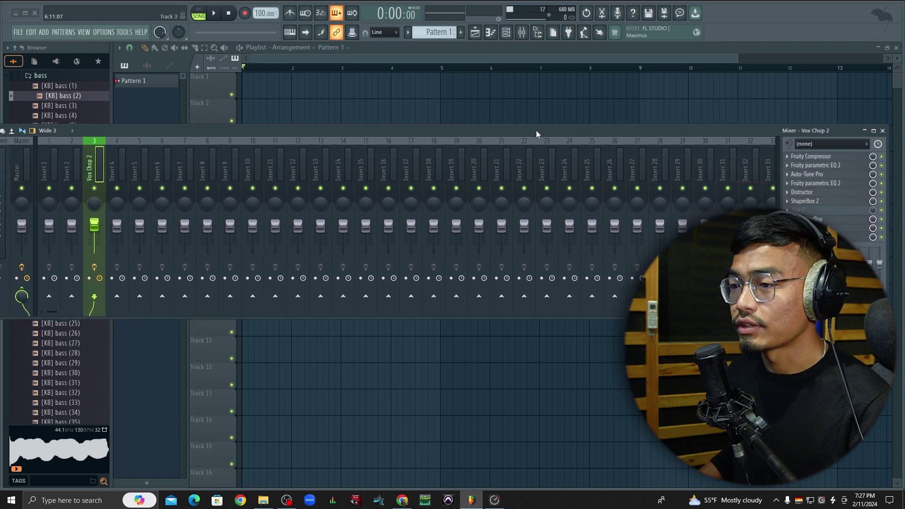
pyautogui.click(883, 131)
pyautogui.click(522, 32)
pyautogui.click(522, 32)
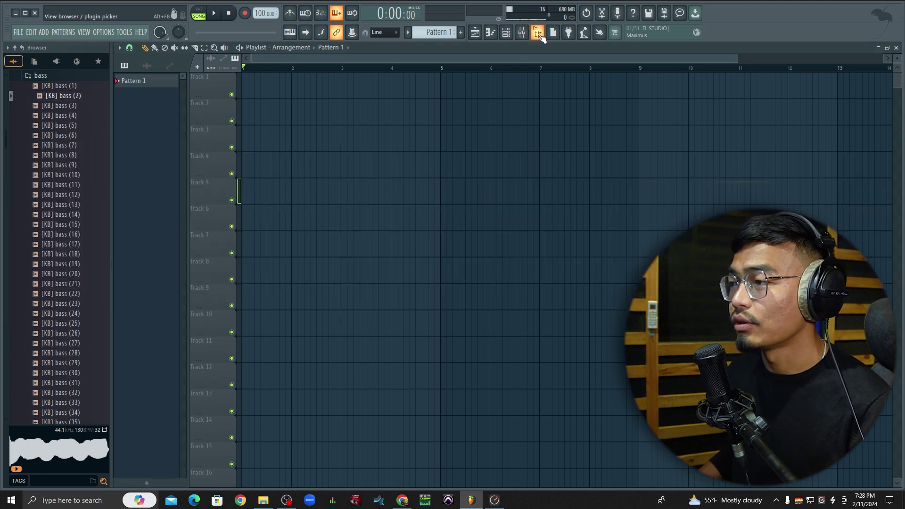
pyautogui.click(537, 32)
pyautogui.click(537, 32)
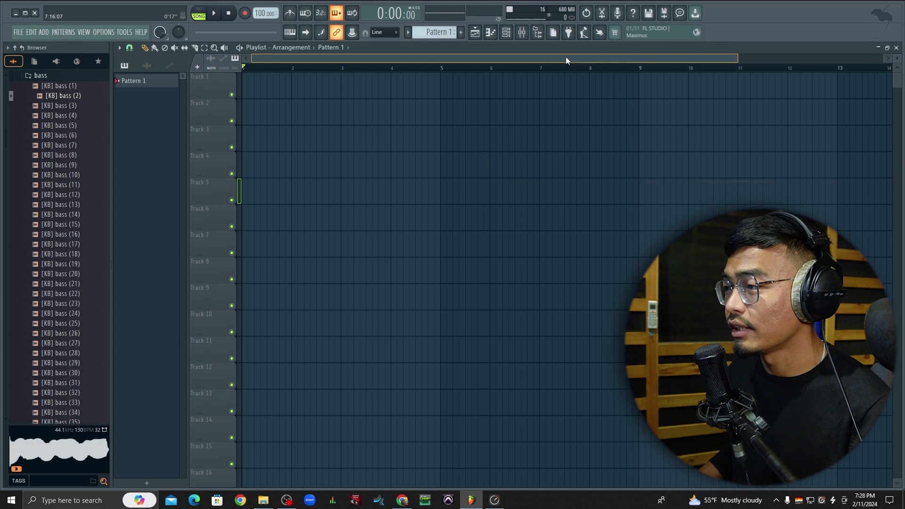
# Open the Tempo tapper over the playlist and tap a steady beat to set the project tempo to 107 BPM.
pyautogui.click(586, 33)
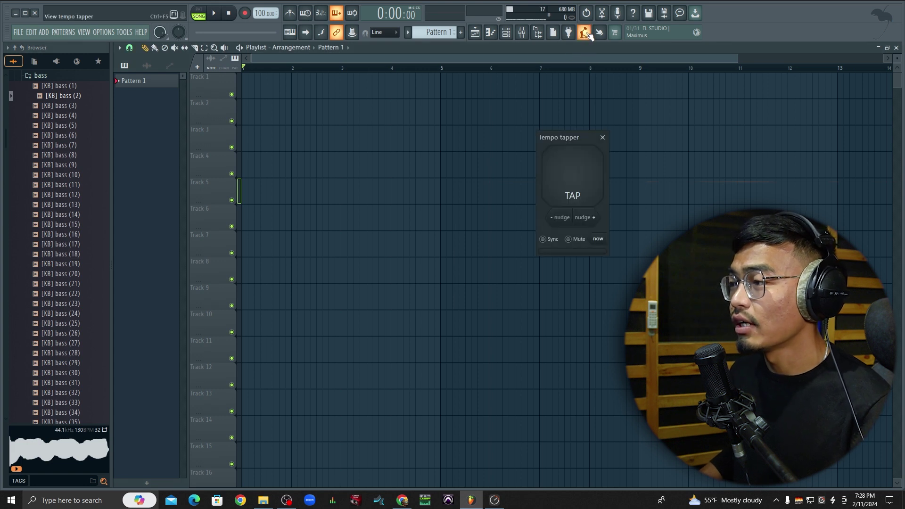
pyautogui.moveTo(578, 137); pyautogui.dragTo(521, 118)
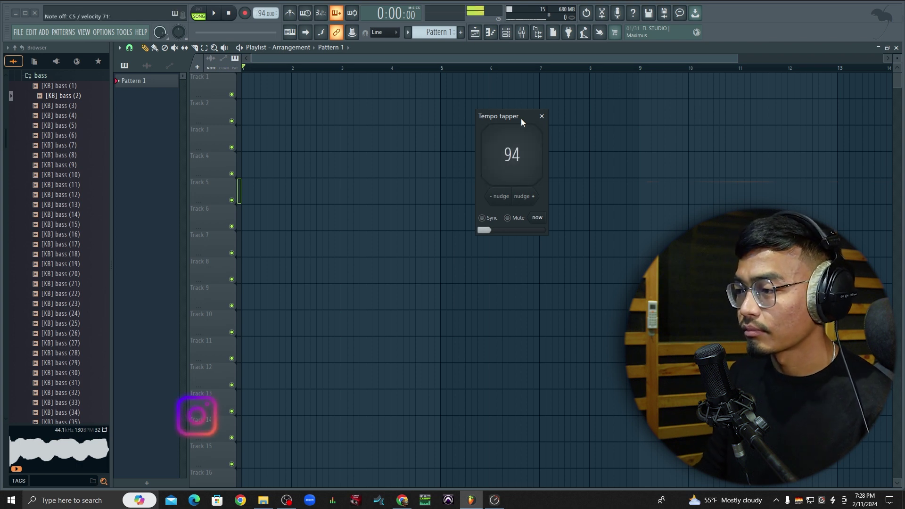
pyautogui.click(524, 164)
pyautogui.click(524, 162)
pyautogui.click(524, 163)
pyautogui.click(524, 163)
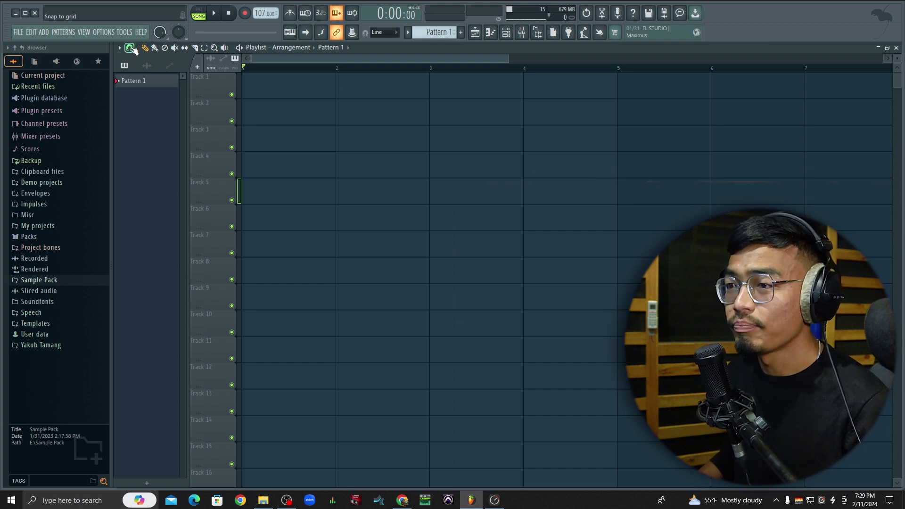
# Examine the playlist's snap-to-grid options and leave the Bar setting in place.
pyautogui.scroll(2, 402, 129)
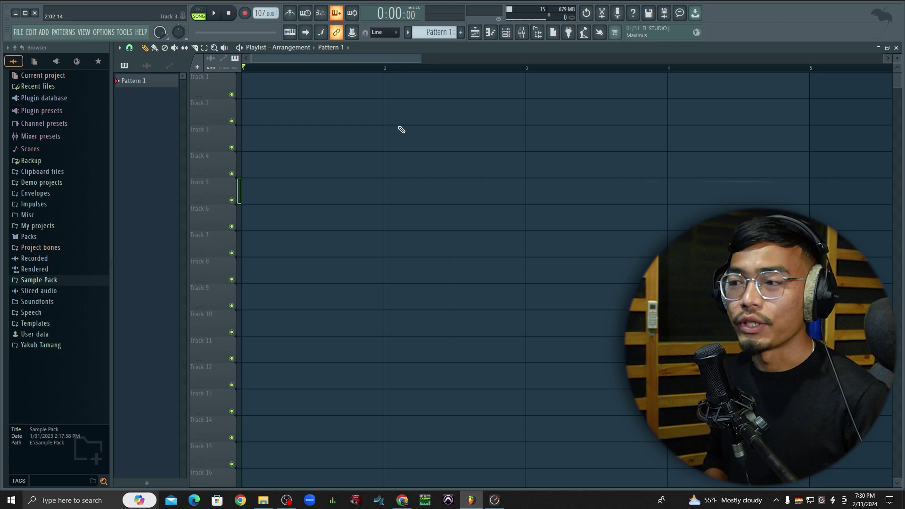
pyautogui.scroll(-2, 402, 130)
pyautogui.click(129, 47)
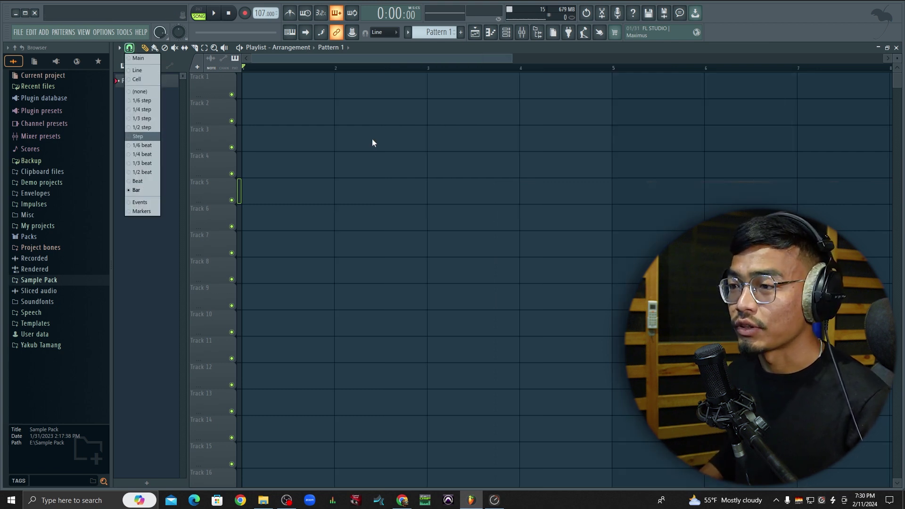
pyautogui.click(401, 141)
# Mark bar 1 as the time selection on the playlist timeline and set the project tempo to 90 BPM.
pyautogui.scroll(2, 427, 148)
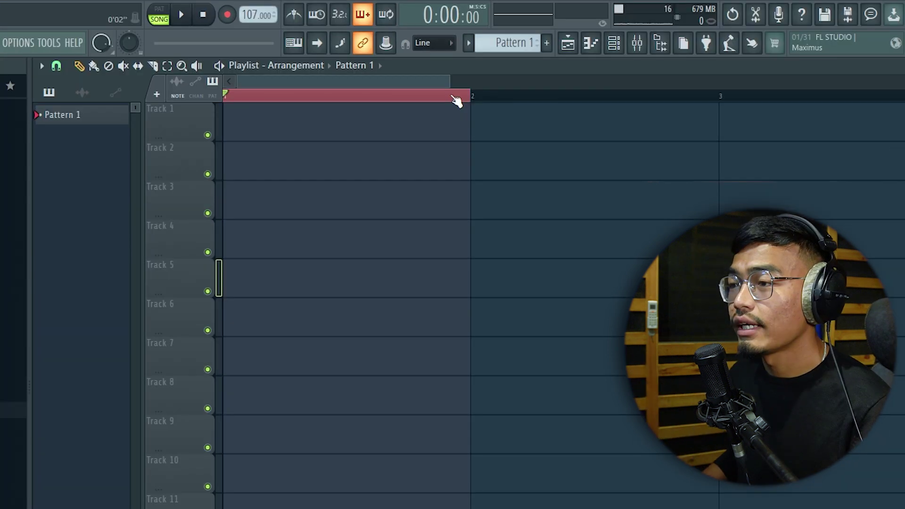
pyautogui.moveTo(401, 70); pyautogui.dragTo(188, 102)
pyautogui.moveTo(144, 143); pyautogui.dragTo(468, 120)
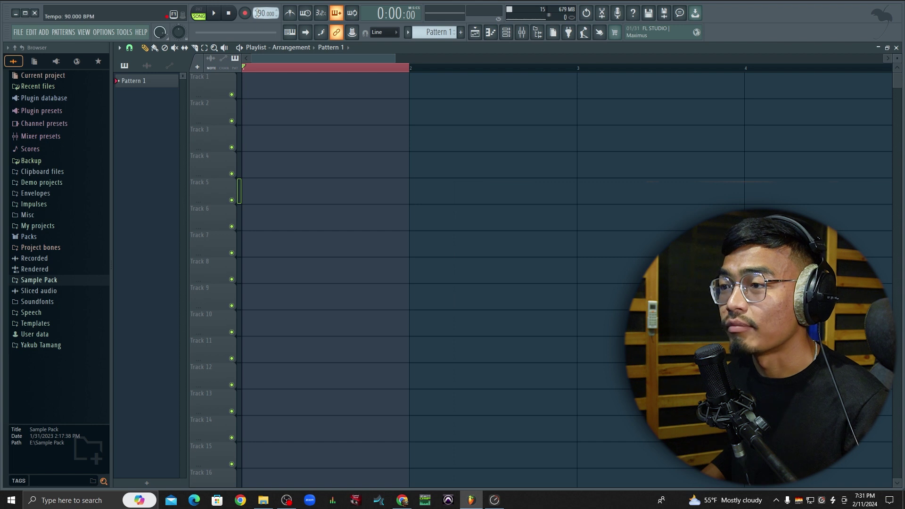
# Turn on the metronome and play the selected first bar twice to hear its clicks, stopping playback each time.
pyautogui.click(290, 12)
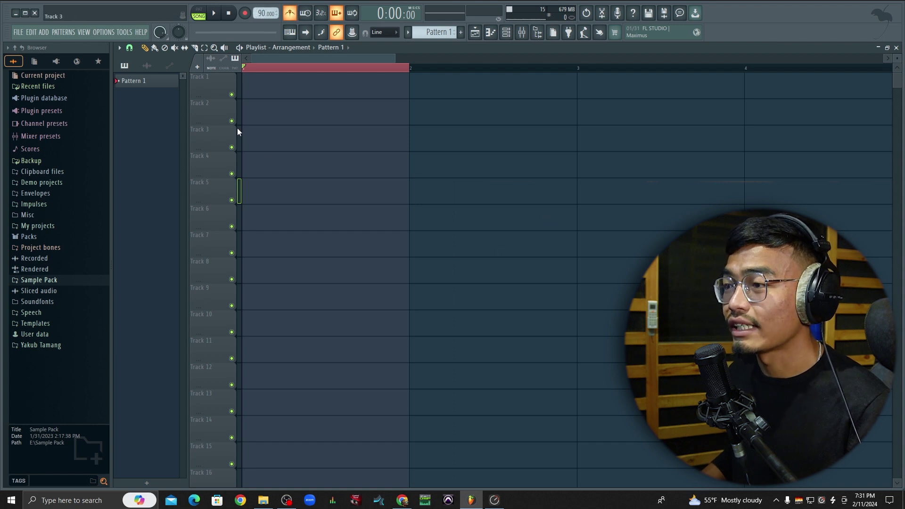
pyautogui.press('space')
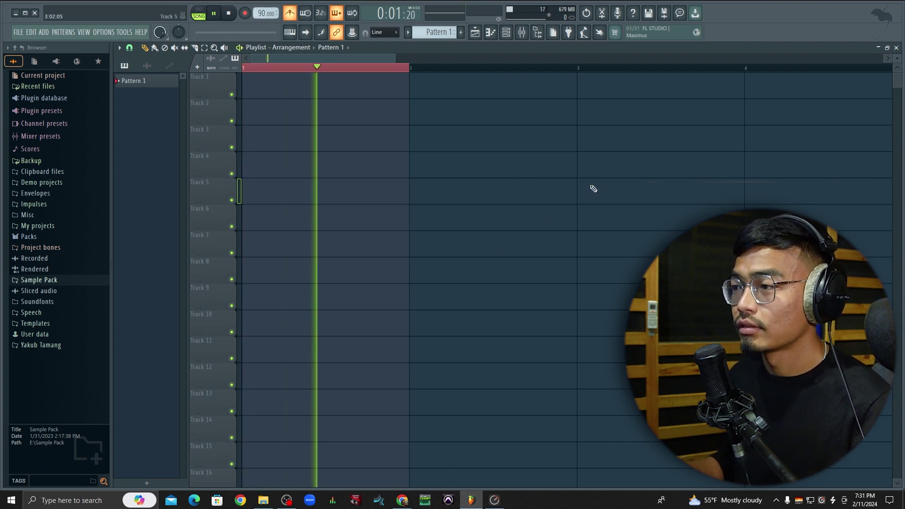
pyautogui.press('space')
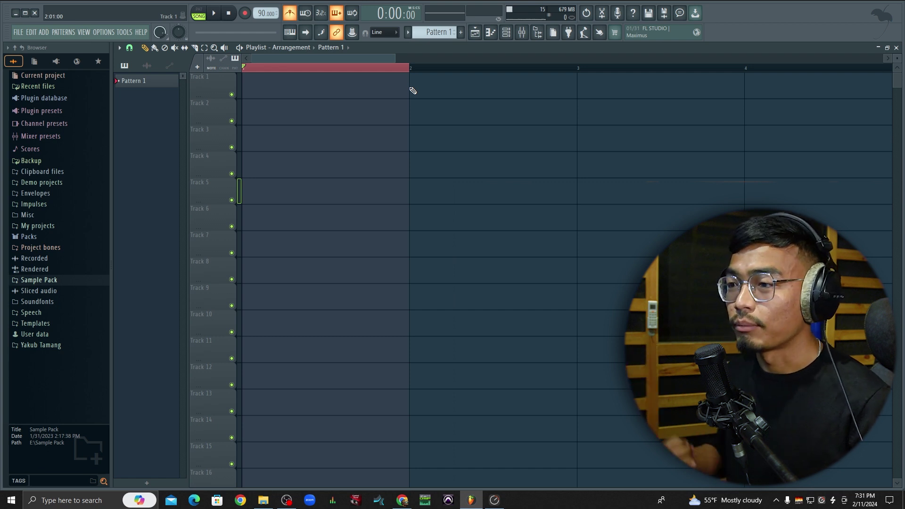
pyautogui.press('space')
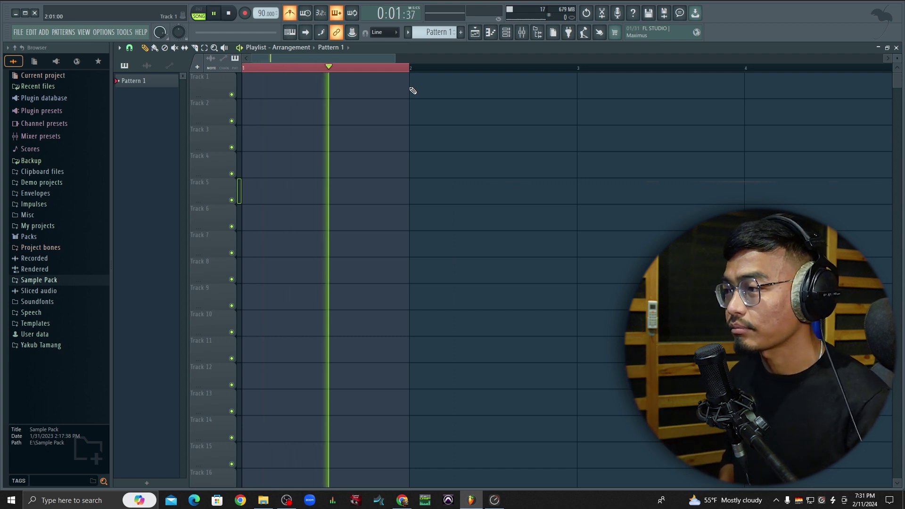
pyautogui.press('space')
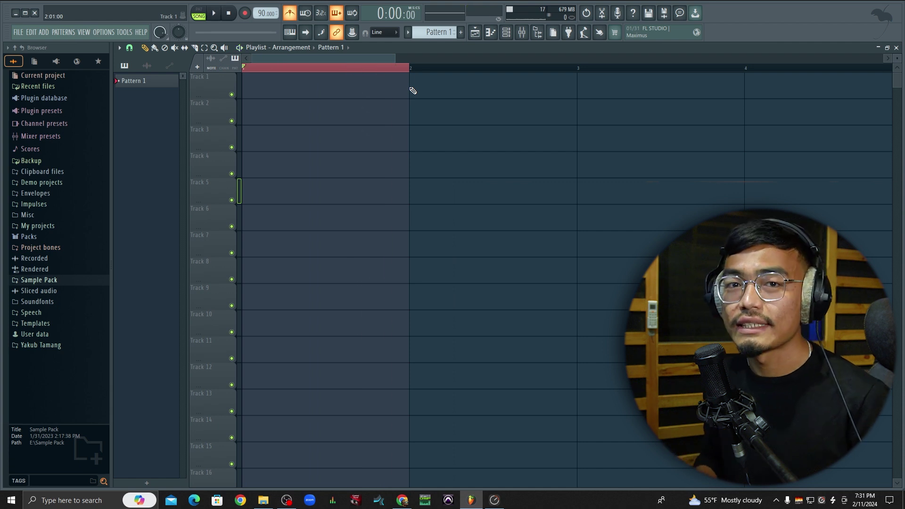
# Set the playlist's snap to Beat, and briefly play the selected bar against the beat divisions.
pyautogui.click(129, 48)
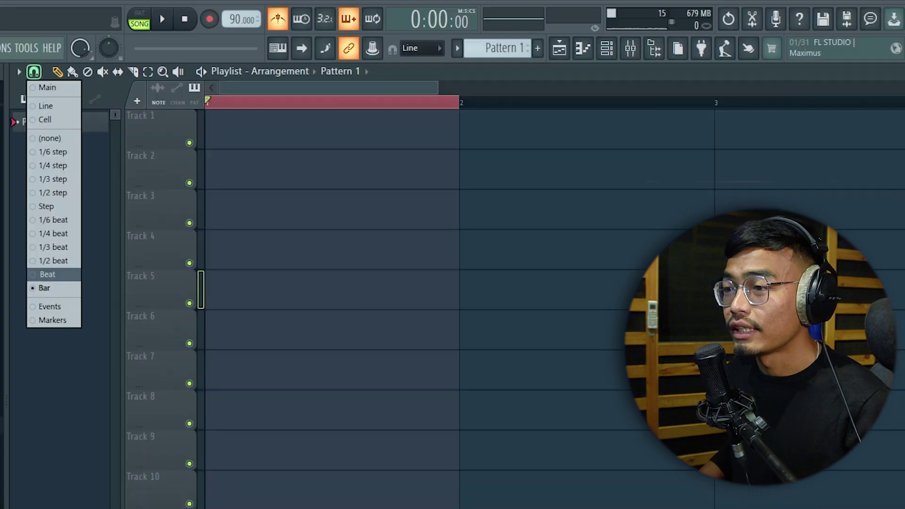
pyautogui.click(137, 181)
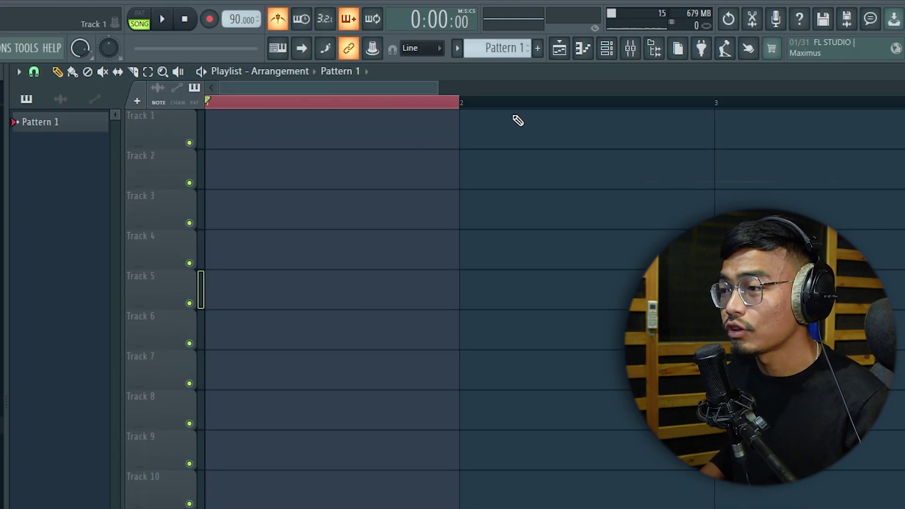
pyautogui.click(33, 72)
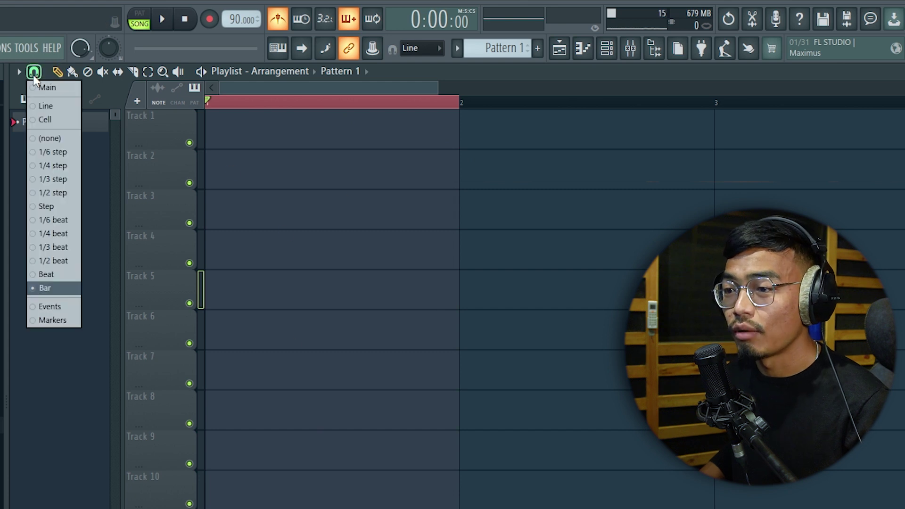
pyautogui.click(46, 275)
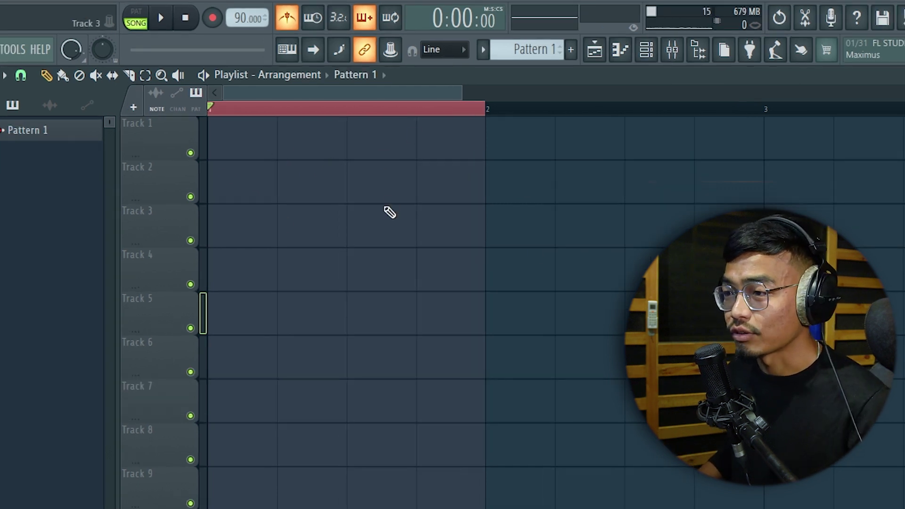
pyautogui.press('space')
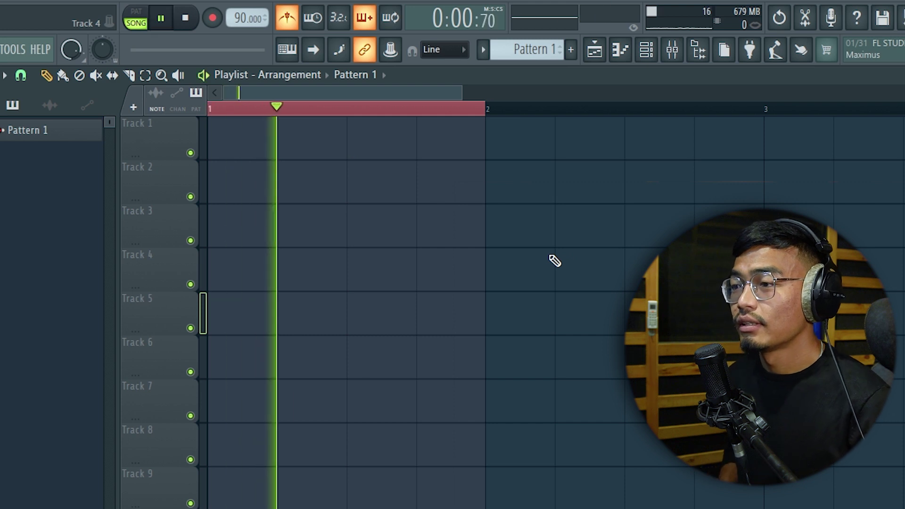
pyautogui.press('space')
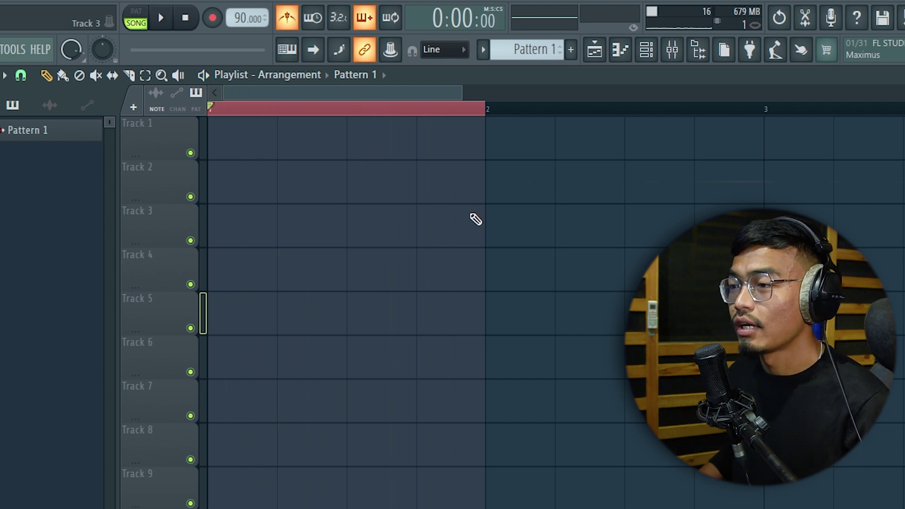
# Set the playlist's snap to 1/2 beat and briefly play the selected first bar against the half-beat divisions.
pyautogui.click(21, 77)
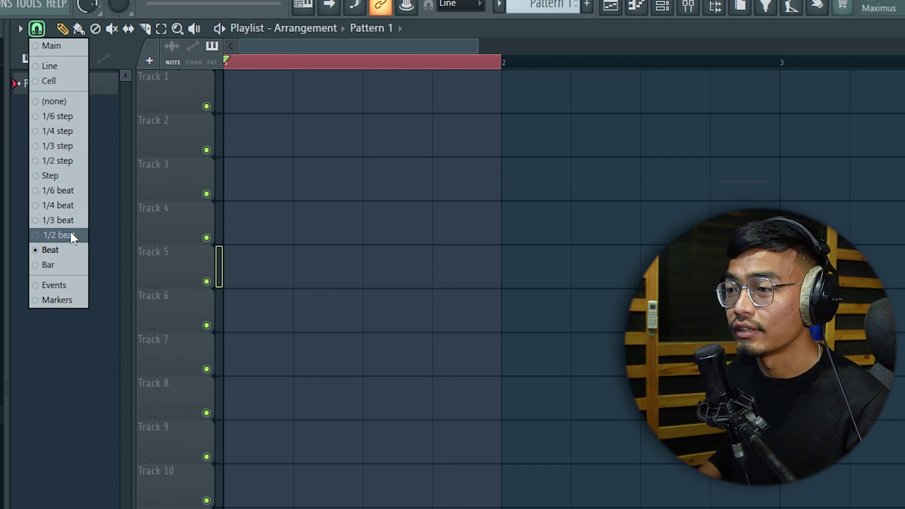
pyautogui.click(56, 235)
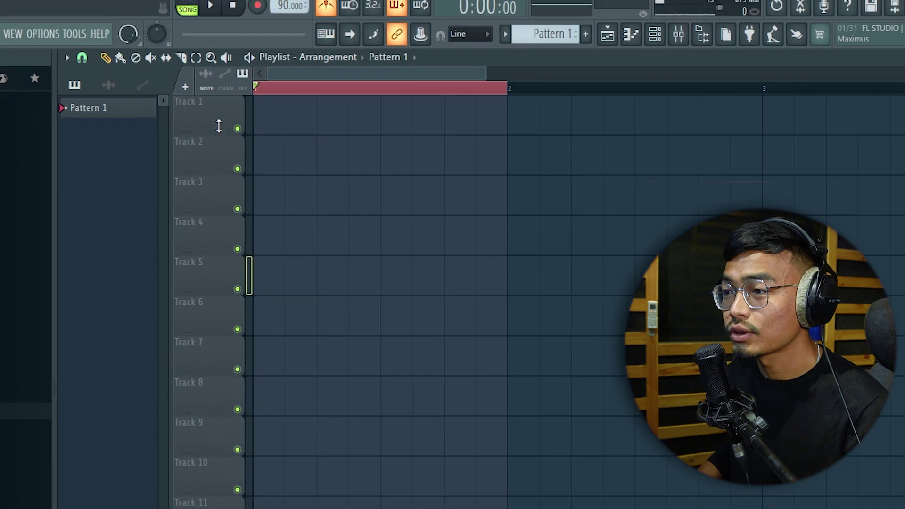
pyautogui.scroll(3, 545, 174)
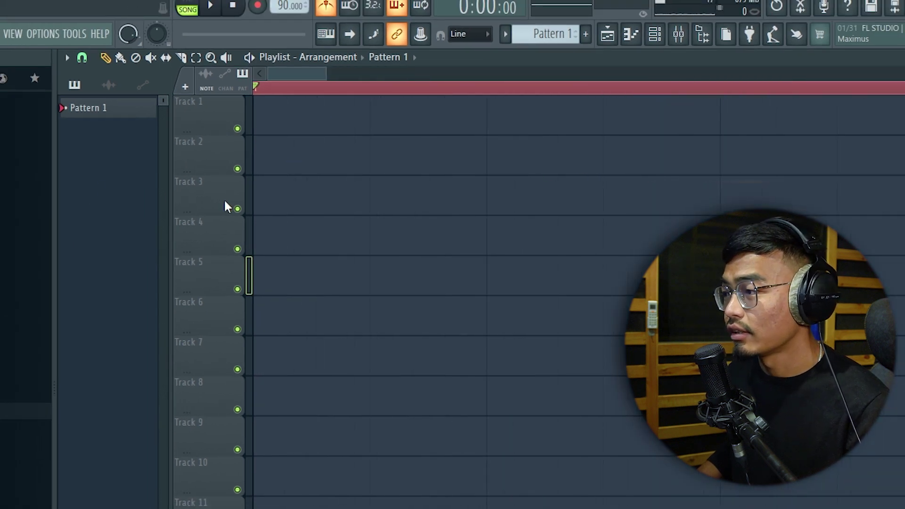
pyautogui.moveTo(55, 210); pyautogui.dragTo(36, 210)
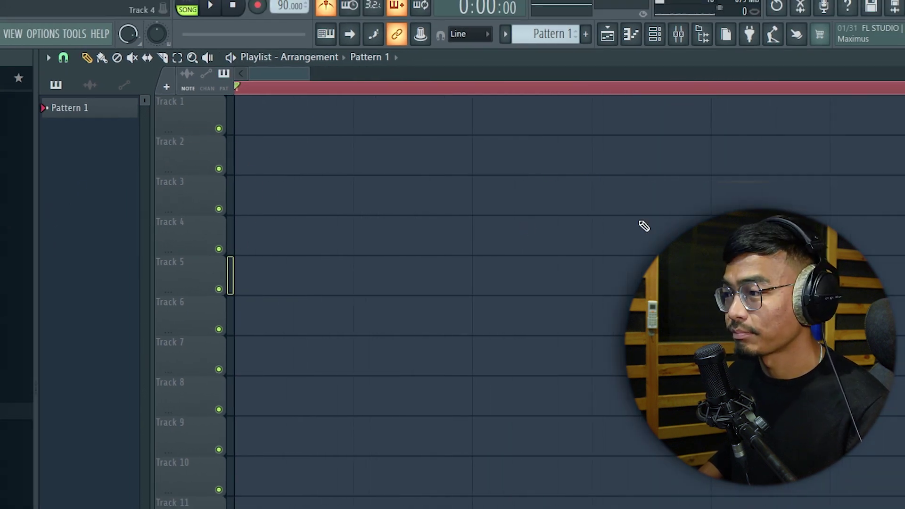
pyautogui.scroll(-1, 434, 203)
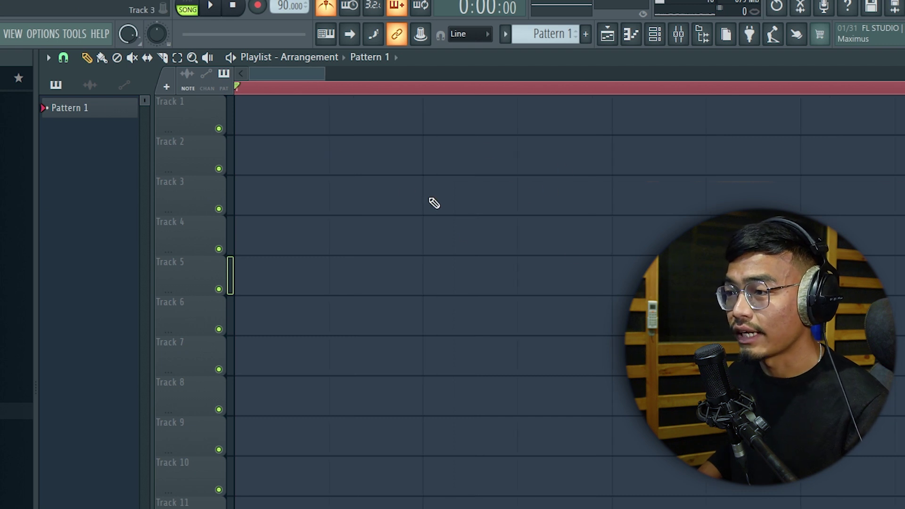
pyautogui.press('space')
pyautogui.scroll(-2, 607, 271)
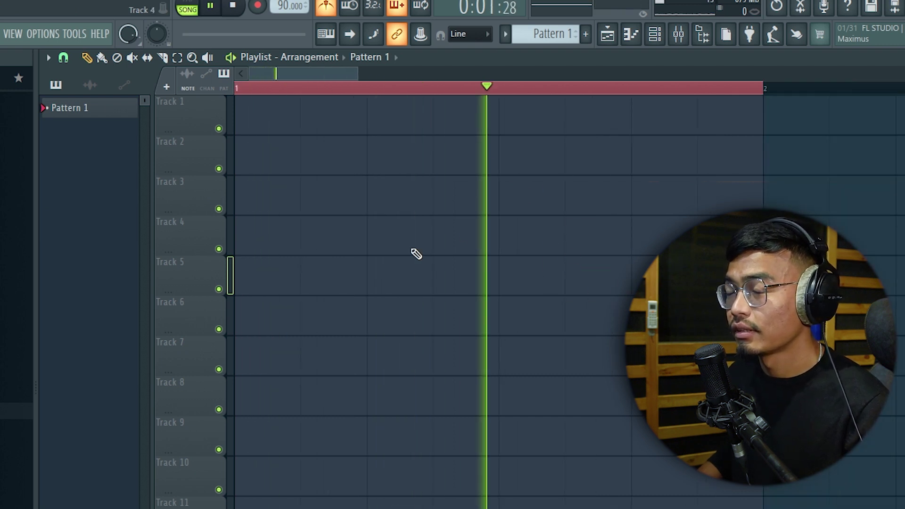
pyautogui.press('space')
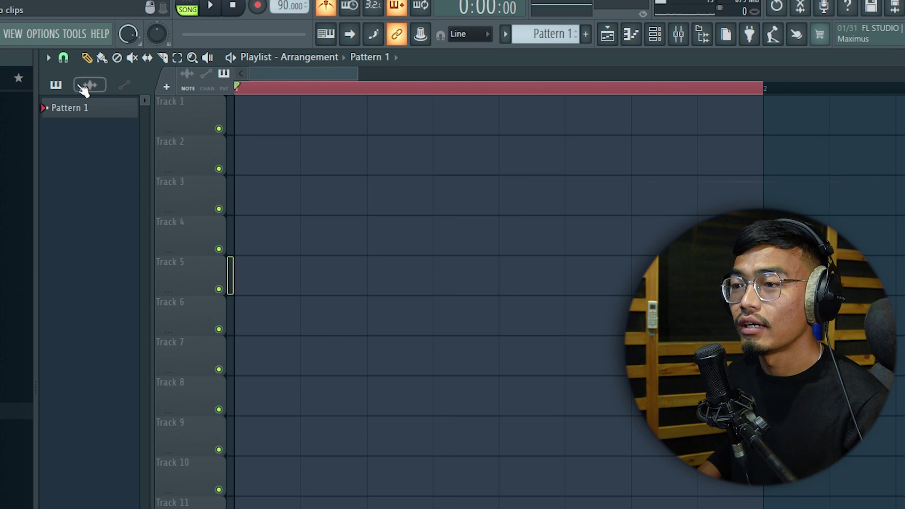
# Try the playlist's 1/3 beat and 1/6 beat snap settings, and return the snap to Beat.
pyautogui.click(64, 58)
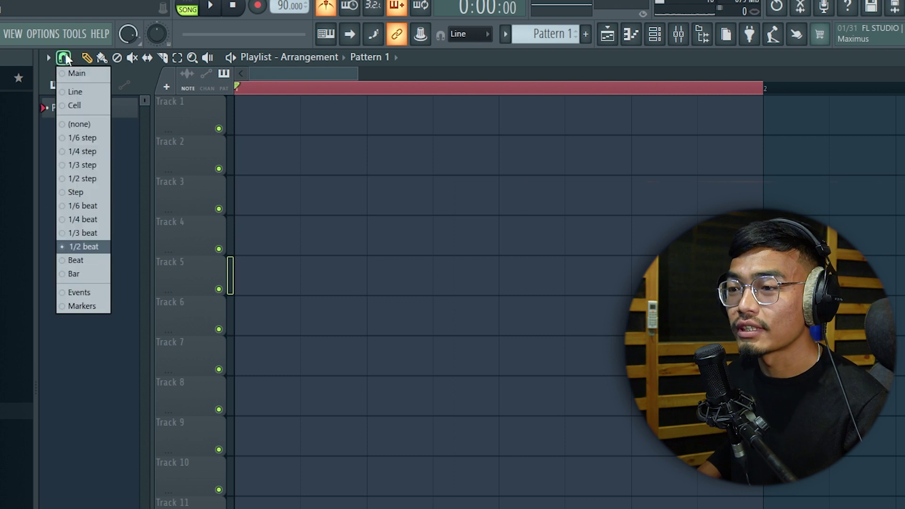
pyautogui.click(84, 233)
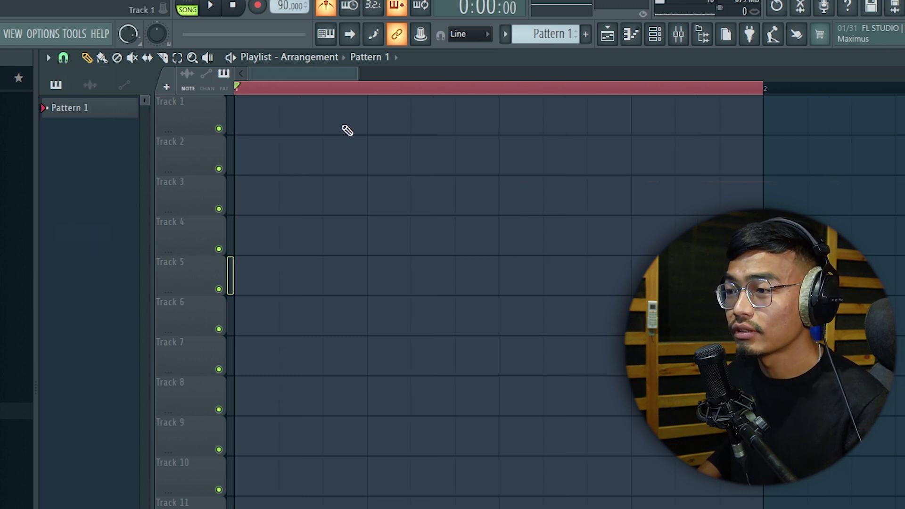
pyautogui.click(65, 59)
pyautogui.click(84, 206)
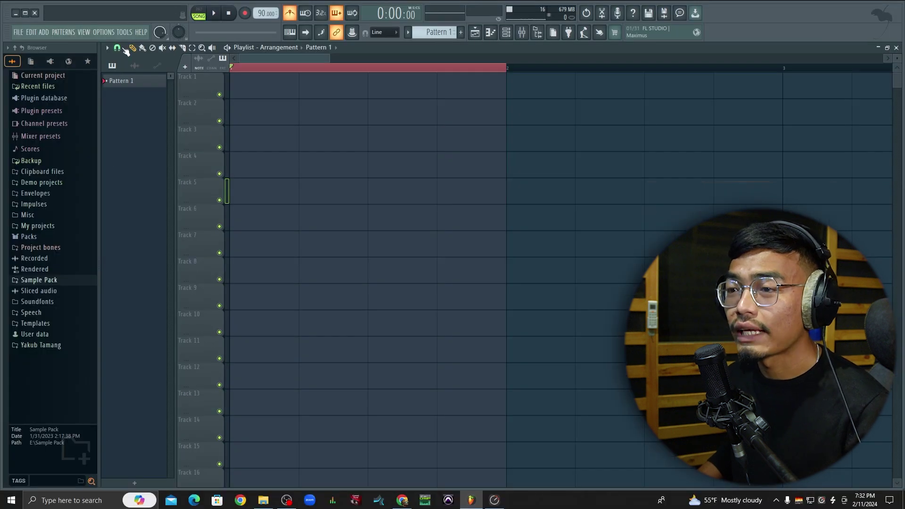
pyautogui.click(118, 48)
pyautogui.click(126, 189)
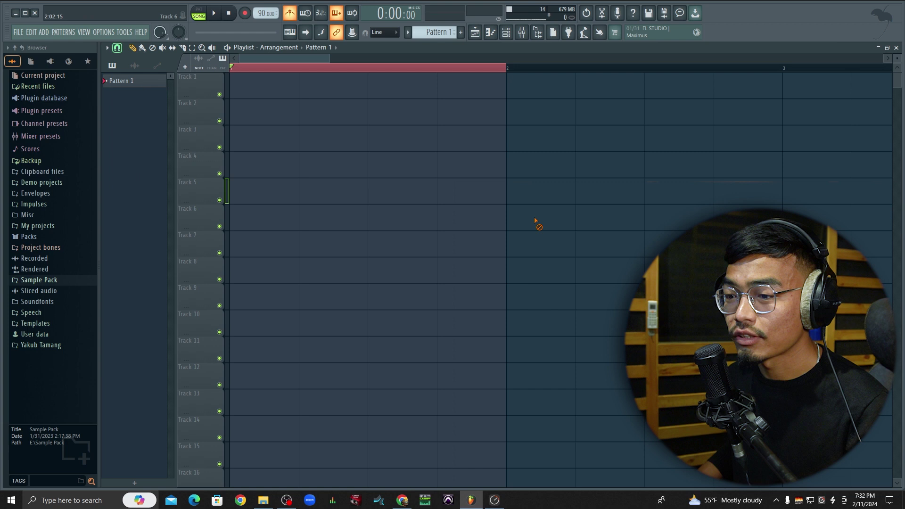
# Preview [KB] pluck (11) from the Sample Pack's plucks folder and place it at the start of Track 1.
pyautogui.click(38, 281)
pyautogui.scroll(-9, 51, 328)
pyautogui.click(65, 195)
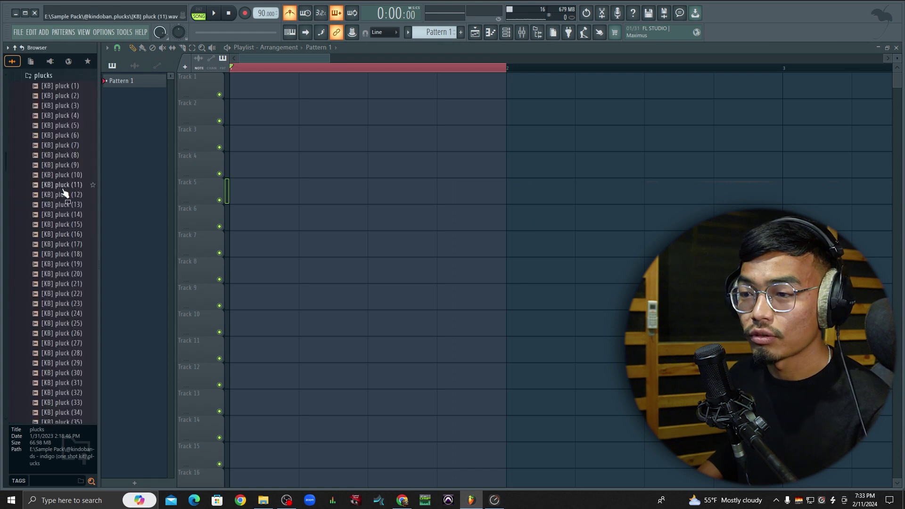
pyautogui.click(63, 185)
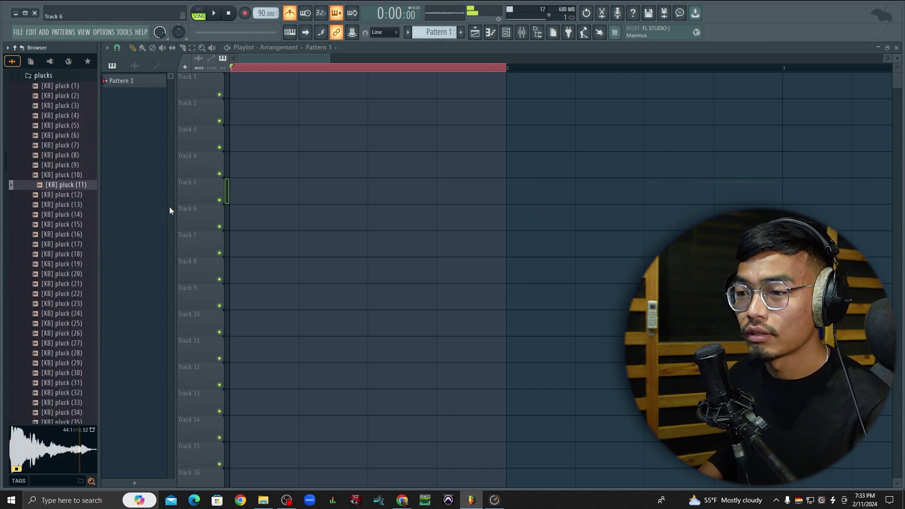
pyautogui.click(73, 186)
pyautogui.moveTo(75, 190); pyautogui.dragTo(341, 94)
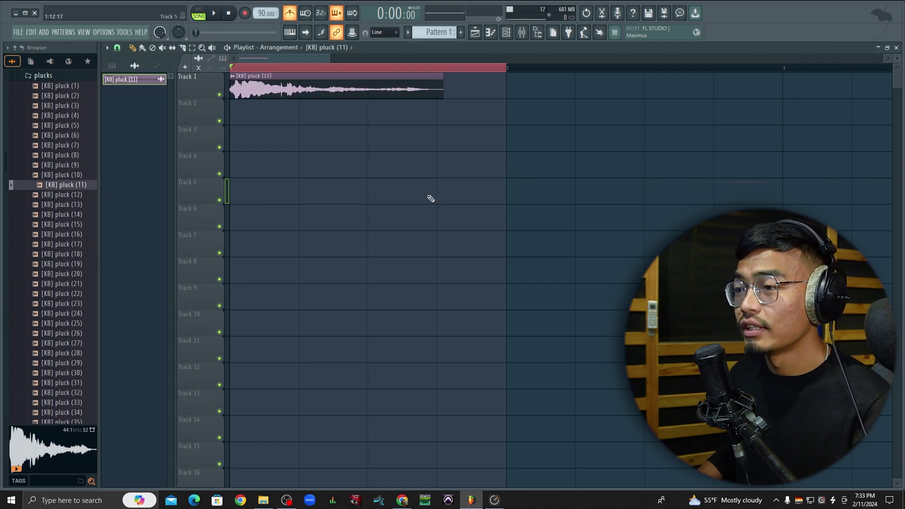
# Clear the timeline selection and move the pluck clip on Track 1 to the third beat of bar 1.
pyautogui.moveTo(400, 85); pyautogui.dragTo(412, 66)
pyautogui.doubleClick(415, 69)
pyautogui.scroll(4, 368, 81)
pyautogui.scroll(-6, 323, 91)
pyautogui.moveTo(325, 86); pyautogui.dragTo(379, 85)
pyautogui.scroll(2, 197, 94)
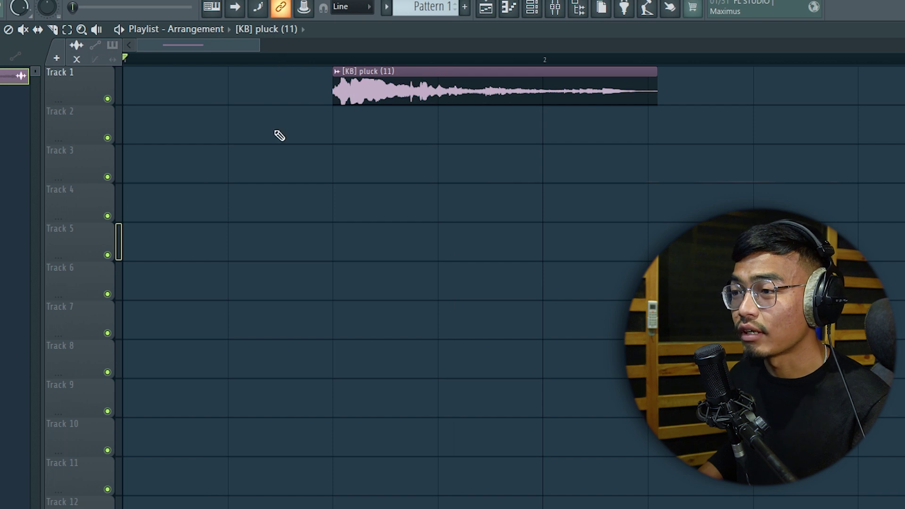
pyautogui.moveTo(364, 89)
pyautogui.mouseDown()
pyautogui.moveTo(304, 89)
pyautogui.moveTo(366, 90)
pyautogui.mouseUp()
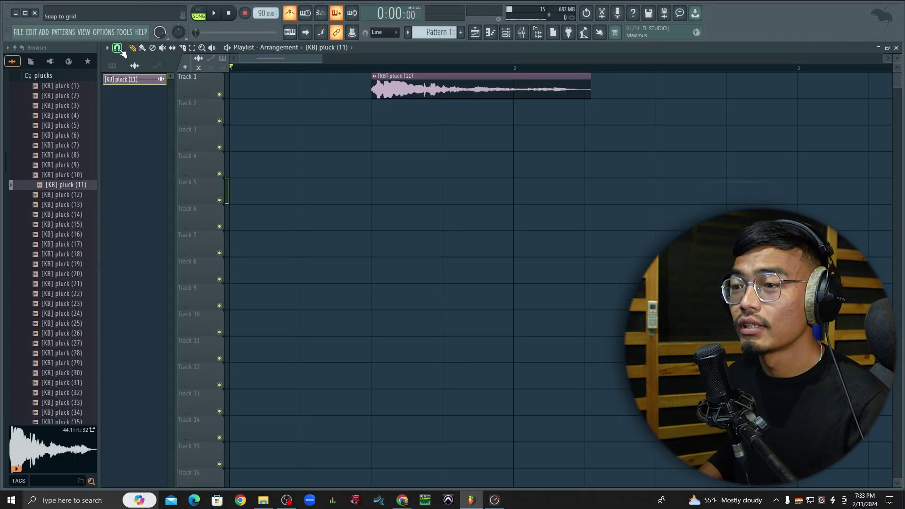
# Set the playlist's snap to 1/2 beat and move the pluck clip half a beat earlier.
pyautogui.click(119, 49)
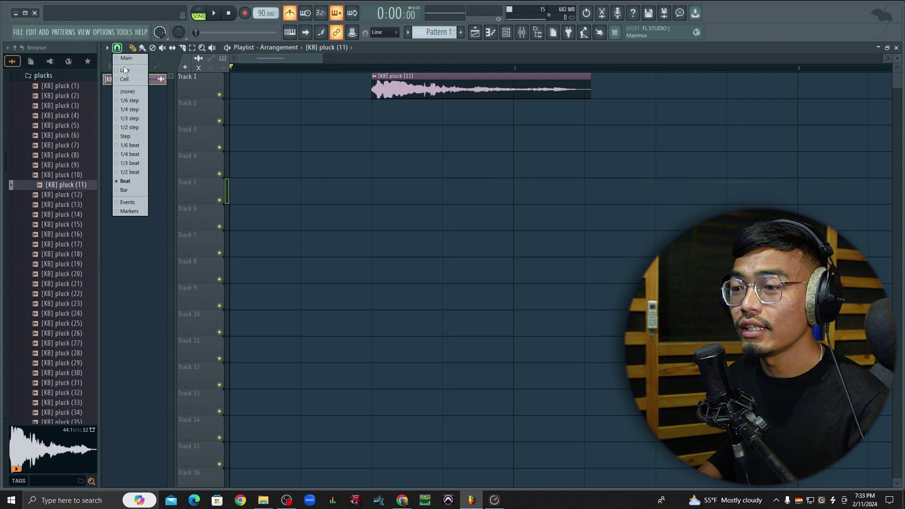
pyautogui.click(137, 171)
pyautogui.moveTo(368, 105); pyautogui.dragTo(327, 103)
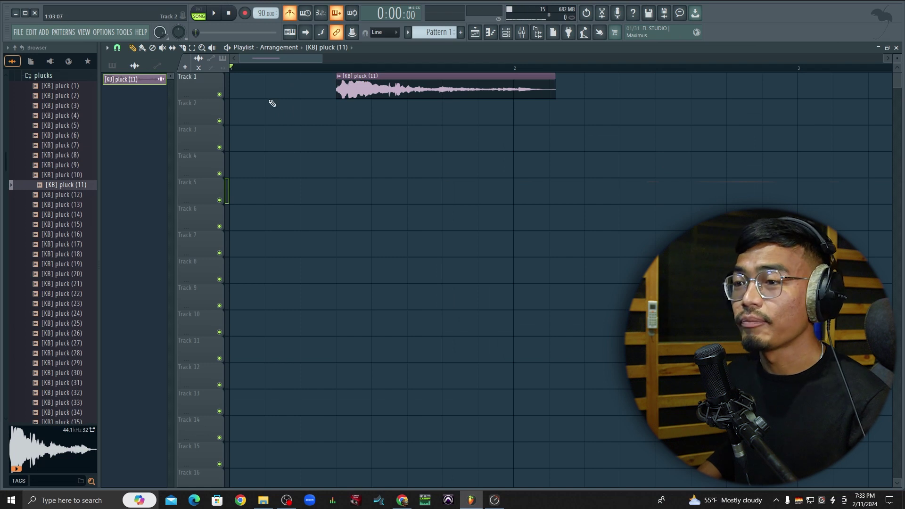
# Set the playlist's snap to 1/4 beat and move the pluck clip a quarter beat earlier.
pyautogui.scroll(3, 323, 119)
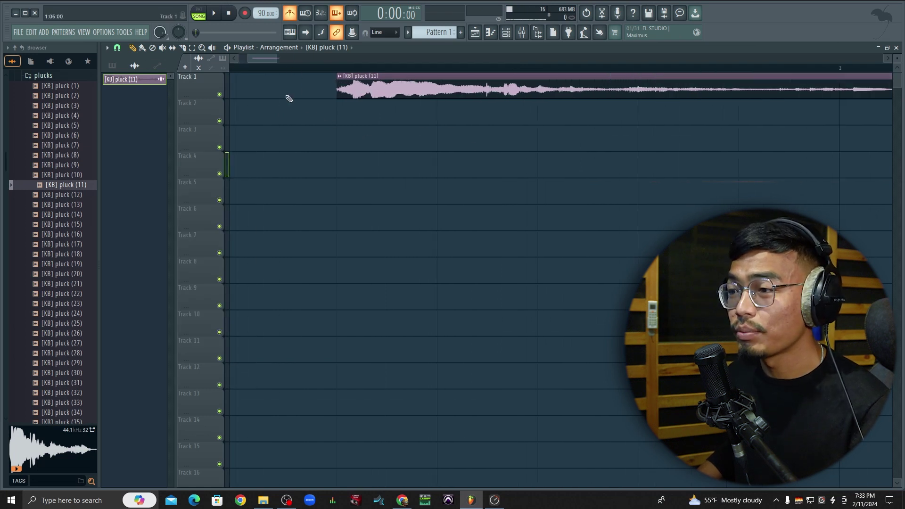
pyautogui.click(117, 47)
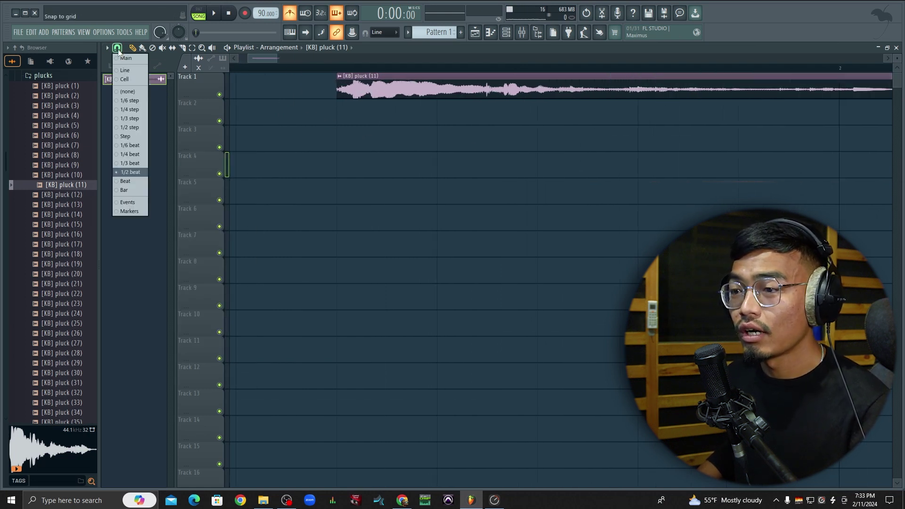
pyautogui.click(129, 154)
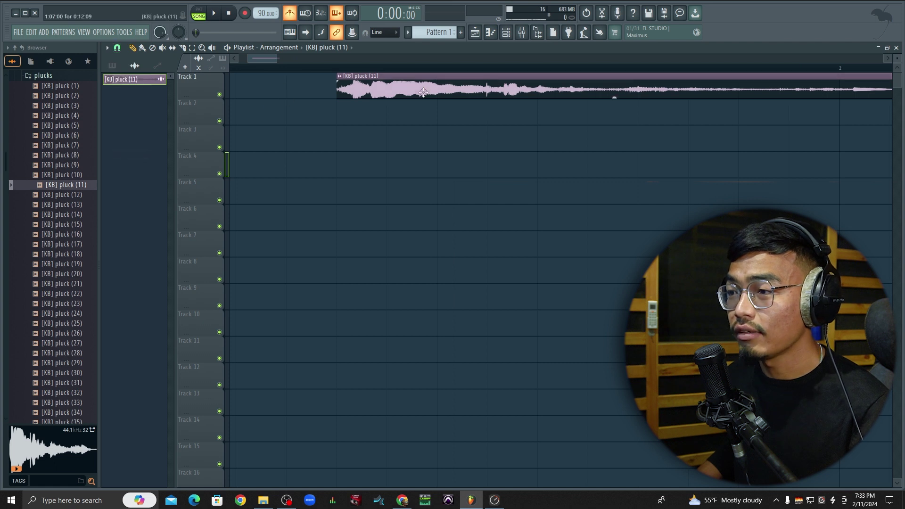
pyautogui.moveTo(404, 86); pyautogui.dragTo(354, 87)
pyautogui.scroll(-3, 492, 137)
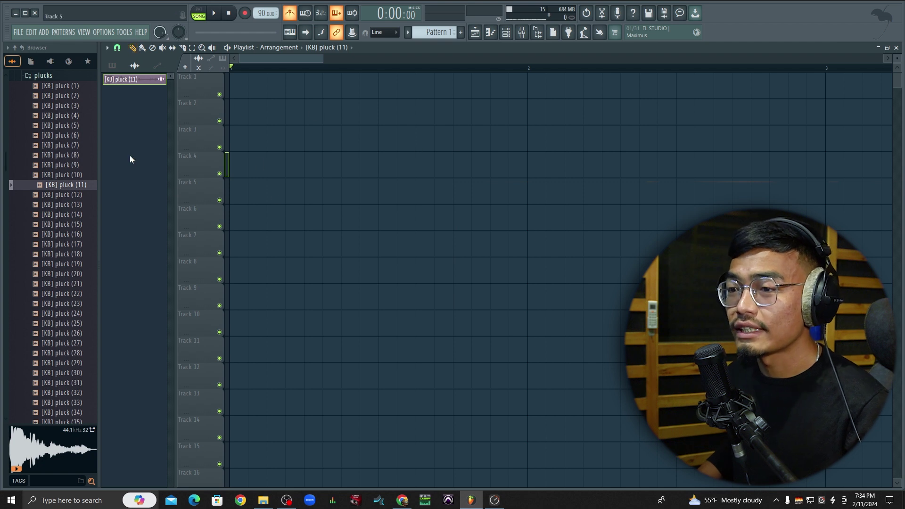
# Place and remove a trial pluck (11) clip, and add [KB] pluck (4) from the browser at the start of Track 1.
pyautogui.click(305, 114)
pyautogui.rightClick(418, 120)
pyautogui.moveTo(72, 116); pyautogui.dragTo(308, 118)
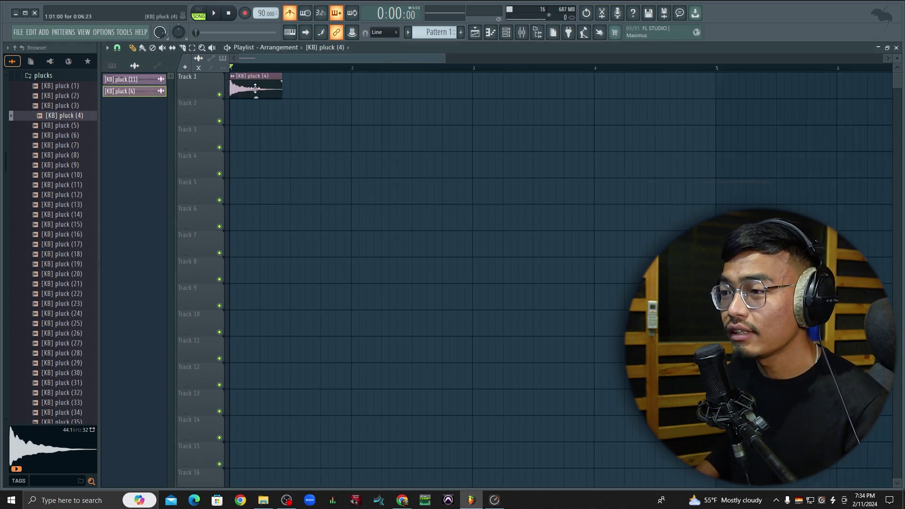
# Place six more pluck (4) clips at scattered positions on Tracks 1, 2, 3, 5 and 6.
pyautogui.click(294, 115)
pyautogui.click(399, 113)
pyautogui.click(522, 92)
pyautogui.click(542, 188)
pyautogui.click(399, 217)
pyautogui.click(368, 137)
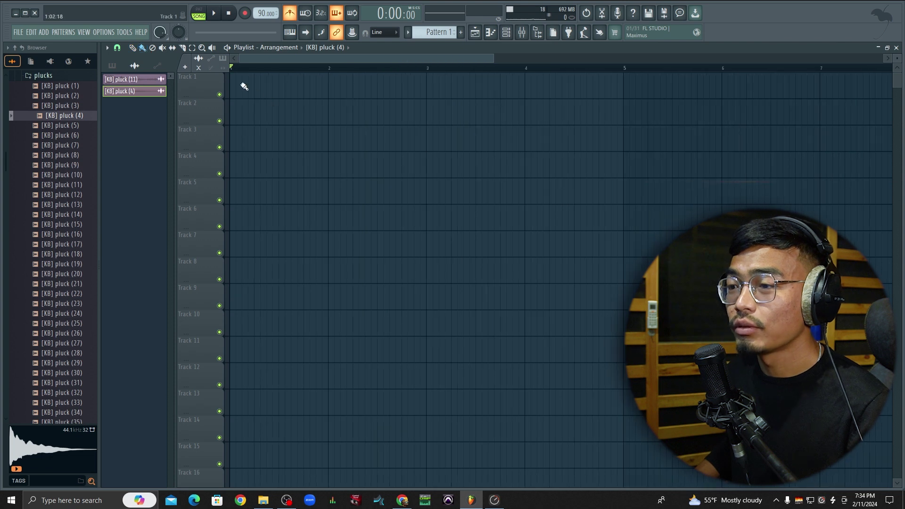
# Use the Paint tool to fill Track 2 with continuous rows of pluck (4) clips, and undo the last strokes.
pyautogui.click(258, 91)
pyautogui.moveTo(257, 109); pyautogui.dragTo(842, 108)
pyautogui.scroll(-2, 278, 145)
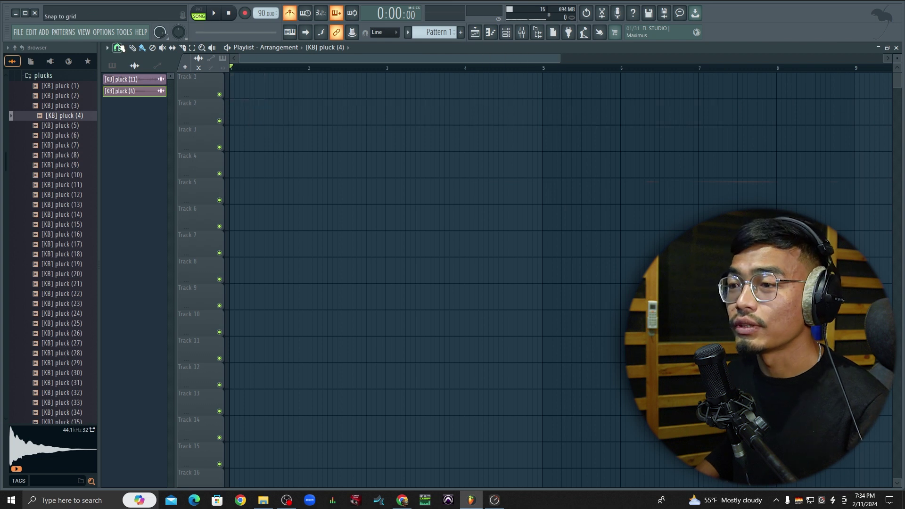
pyautogui.moveTo(251, 75); pyautogui.dragTo(154, 101)
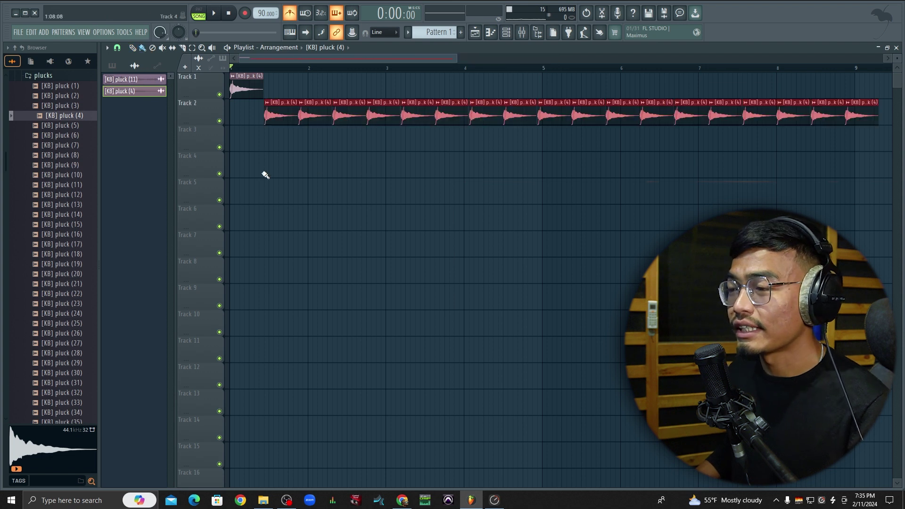
pyautogui.scroll(-2, 263, 172)
pyautogui.moveTo(493, 107); pyautogui.dragTo(802, 110)
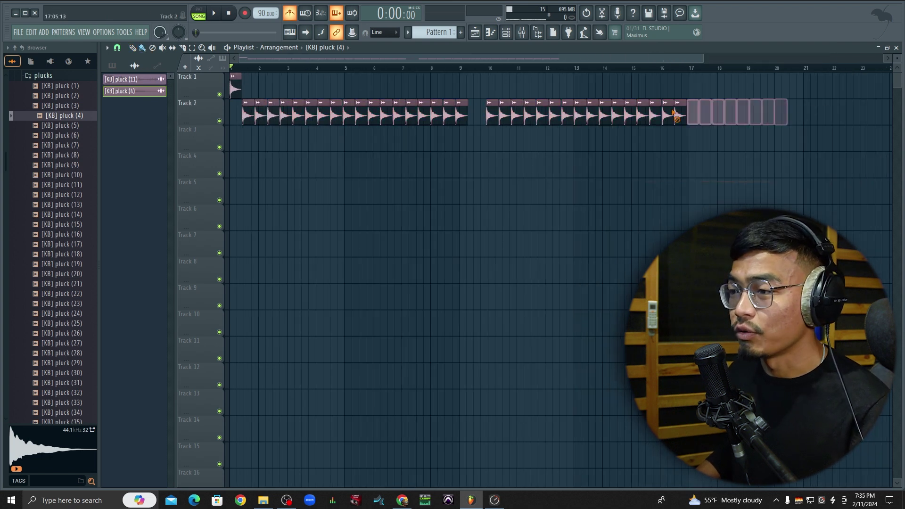
pyautogui.hotkey('ctrl', 'z')
pyautogui.hotkey('ctrl', 'z')
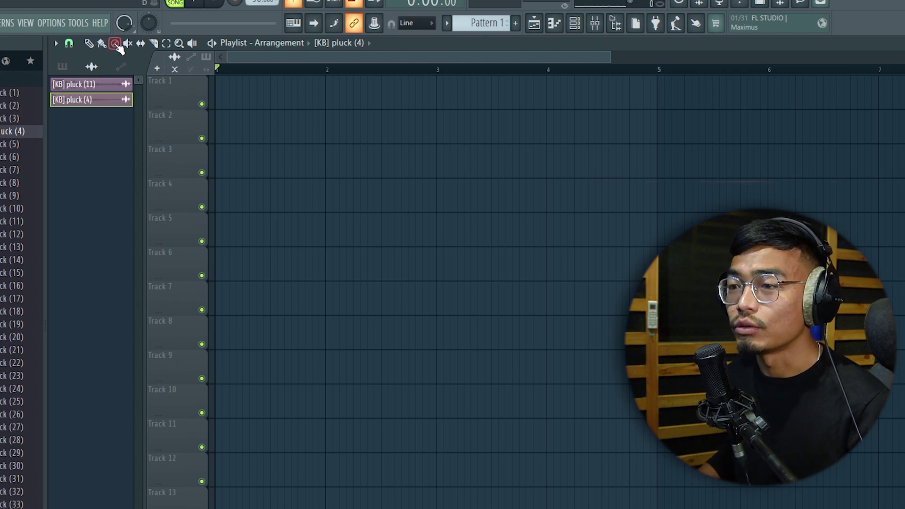
# With the Draw tool, place [KB] pluck (11) at the start of Track 1 and in bars 1 and 3 of Track 2.
pyautogui.press('p')
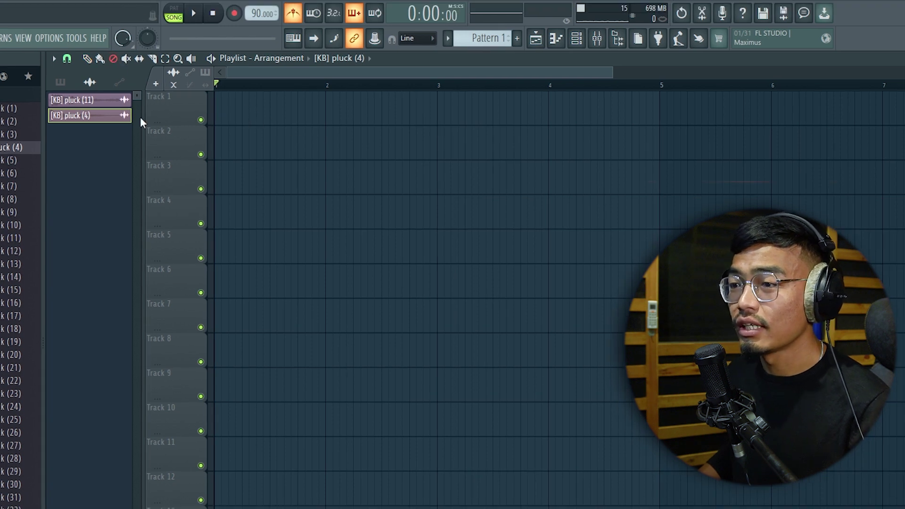
pyautogui.moveTo(100, 104); pyautogui.dragTo(260, 103)
pyautogui.moveTo(277, 105); pyautogui.dragTo(238, 105)
pyautogui.moveTo(349, 146); pyautogui.dragTo(322, 146)
pyautogui.click(467, 144)
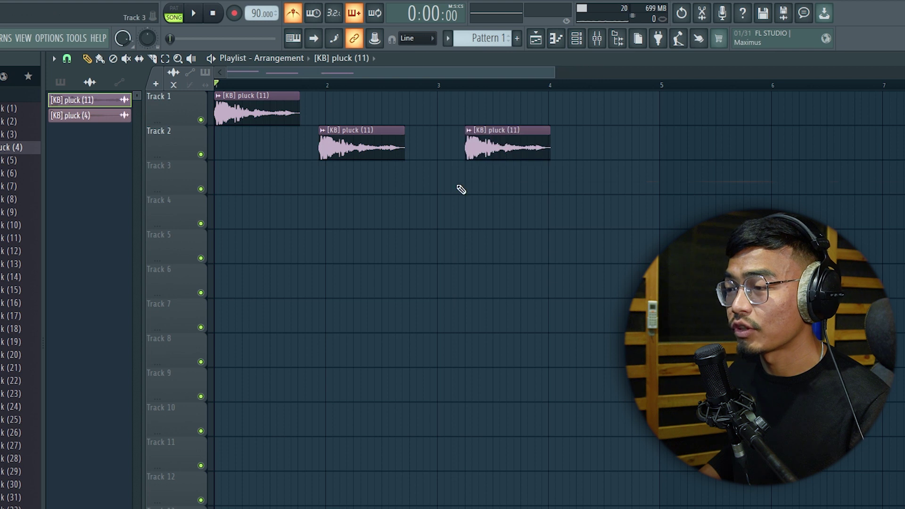
# Draw six more pluck (11) clips: four on Track 4 and one each on Tracks 6 and 7.
pyautogui.click(453, 212)
pyautogui.click(628, 212)
pyautogui.click(370, 212)
pyautogui.click(389, 327)
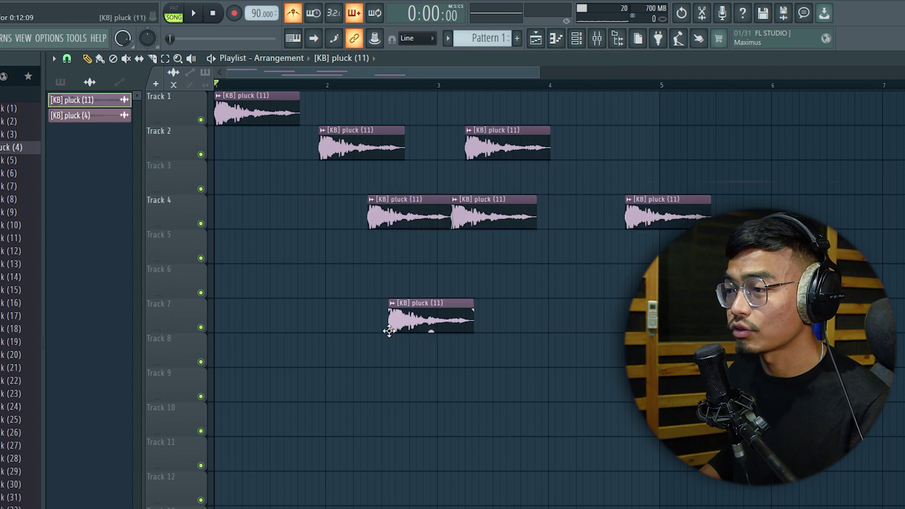
pyautogui.click(579, 285)
pyautogui.click(551, 214)
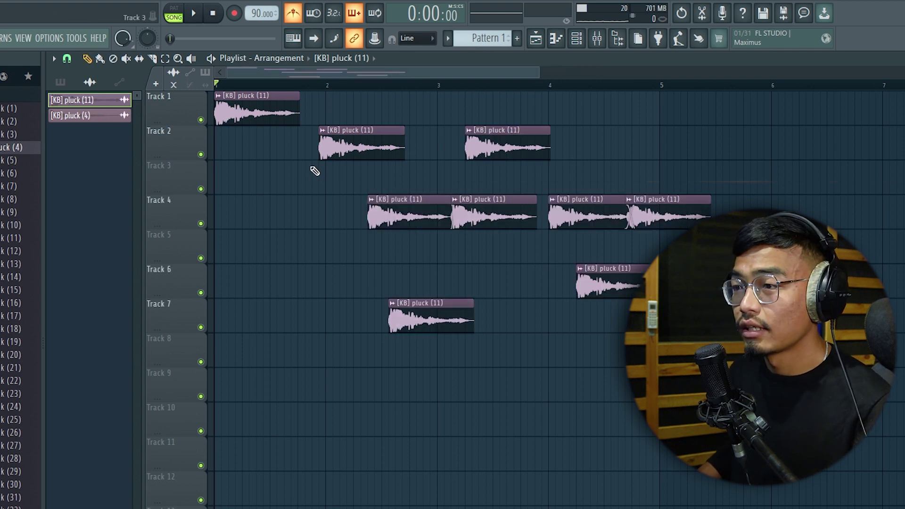
# Erase all the pluck clips from the playlist with the Delete tool, and switch back to the Draw tool.
pyautogui.press('d')
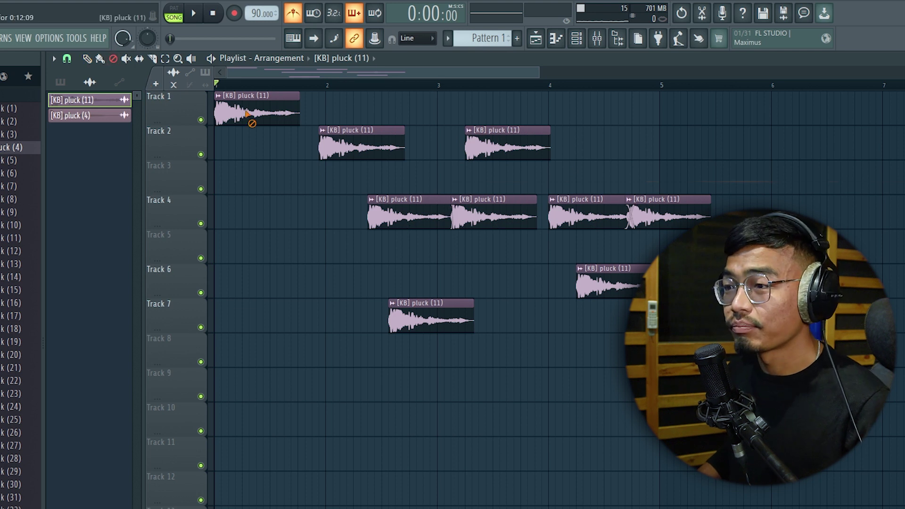
pyautogui.moveTo(246, 114)
pyautogui.mouseDown()
pyautogui.moveTo(303, 141)
pyautogui.moveTo(430, 154)
pyautogui.moveTo(504, 222)
pyautogui.moveTo(441, 217)
pyautogui.moveTo(703, 174)
pyautogui.moveTo(561, 180)
pyautogui.mouseUp()
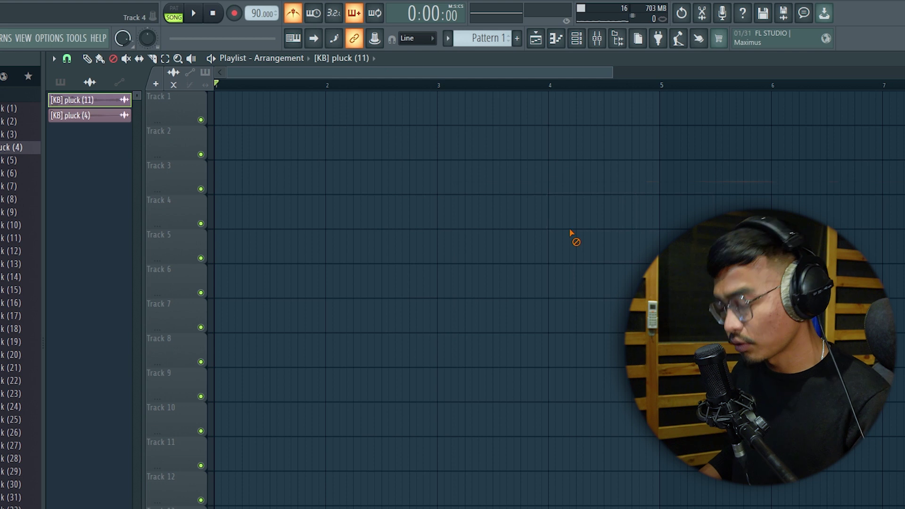
pyautogui.press('p')
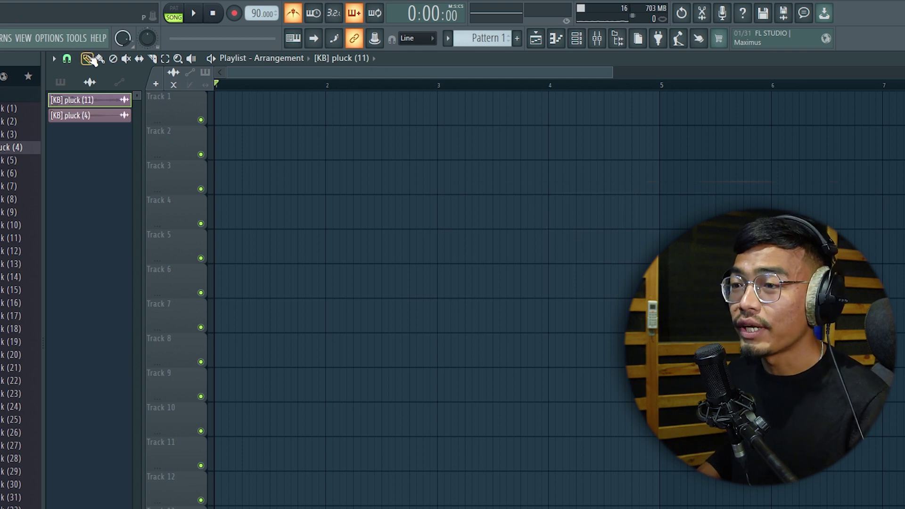
# Place [KB] pluck (4) at the start of Track 1, delete it, and repeat with [KB] pluck (6).
pyautogui.moveTo(14, 147); pyautogui.dragTo(238, 100)
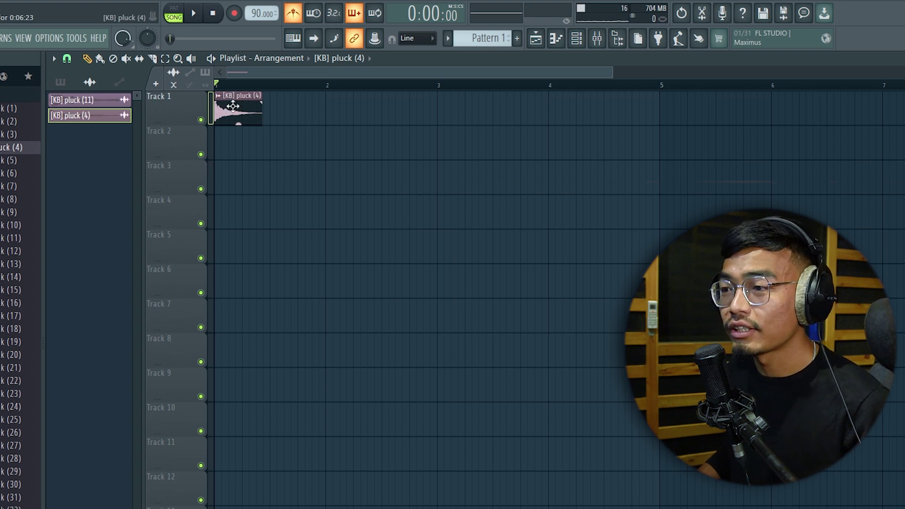
pyautogui.rightClick(234, 107)
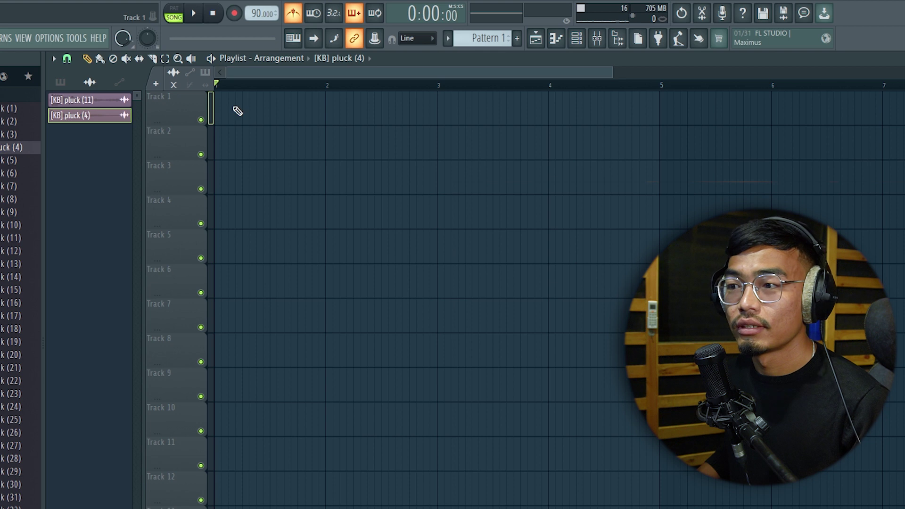
pyautogui.moveTo(19, 173); pyautogui.dragTo(222, 109)
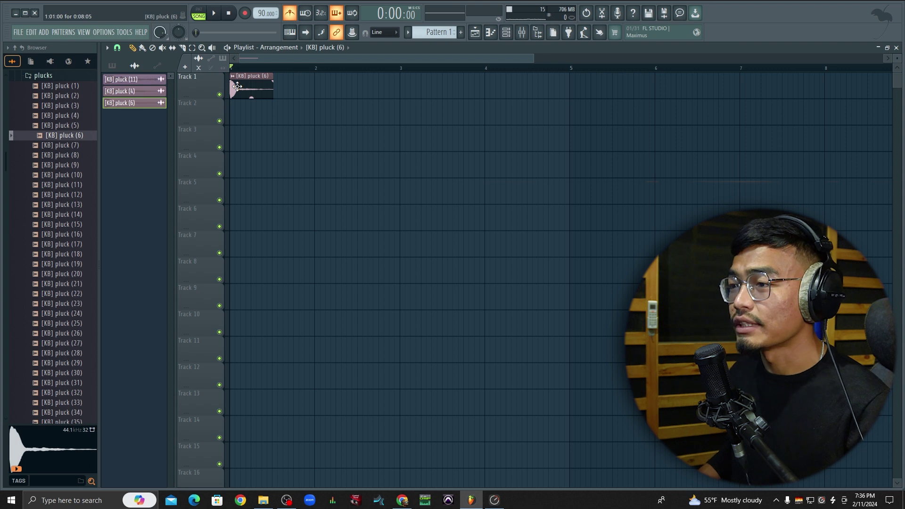
pyautogui.rightClick(241, 87)
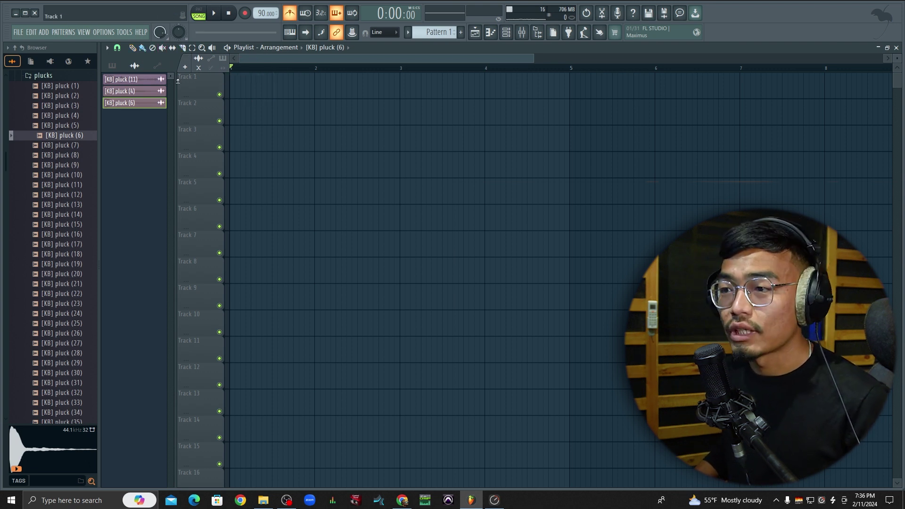
# Draw four [KB] pluck (11) clips on Track 1, one at the start of each of bars 1 to 4.
pyautogui.press('p')
pyautogui.moveTo(129, 84); pyautogui.dragTo(282, 85)
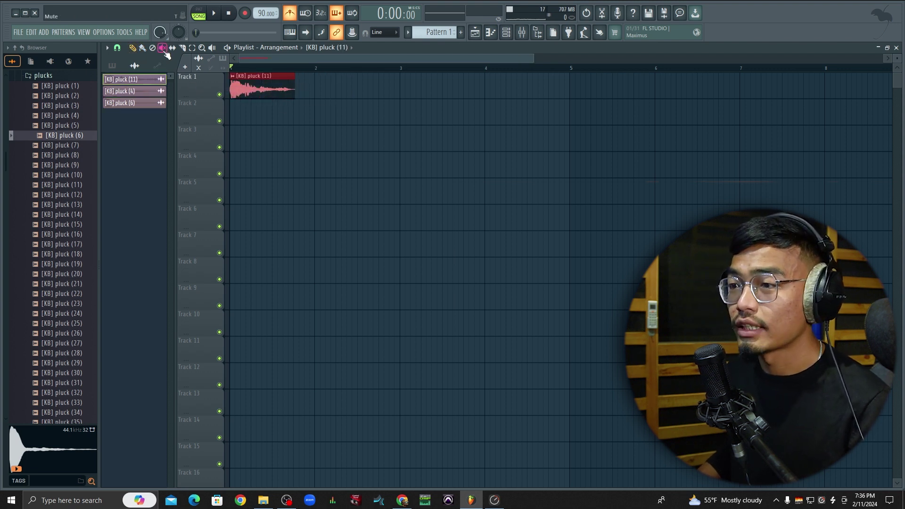
pyautogui.click(245, 91)
pyautogui.press('p')
pyautogui.moveTo(362, 85); pyautogui.dragTo(345, 87)
pyautogui.moveTo(427, 87); pyautogui.dragTo(300, 112)
pyautogui.moveTo(456, 137); pyautogui.dragTo(433, 86)
pyautogui.rightClick(461, 184)
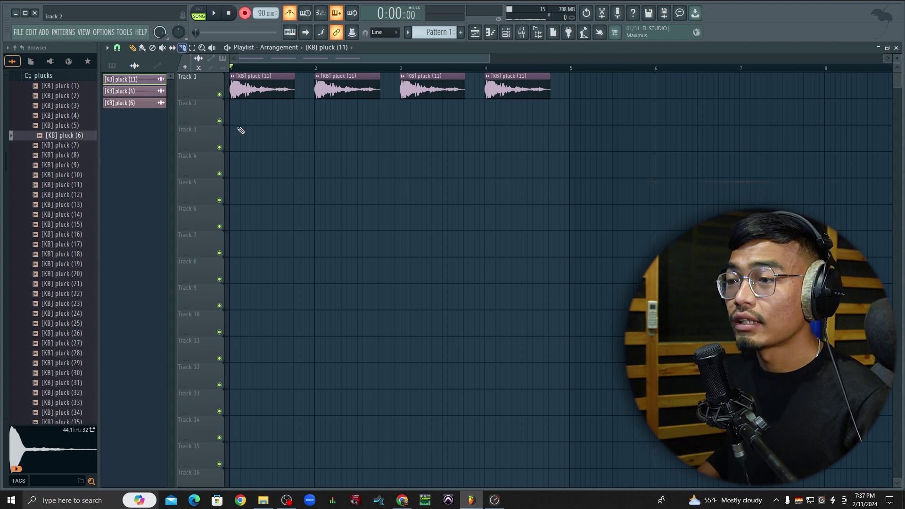
# Mute the first three pluck (11) clips on Track 1 with the Mute tool, and clear the playlist.
pyautogui.press('t')
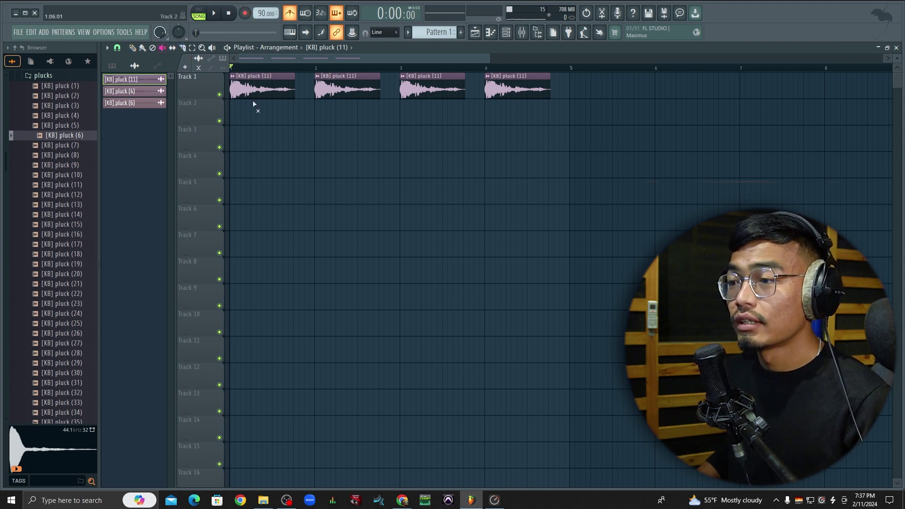
pyautogui.click(254, 86)
pyautogui.click(349, 91)
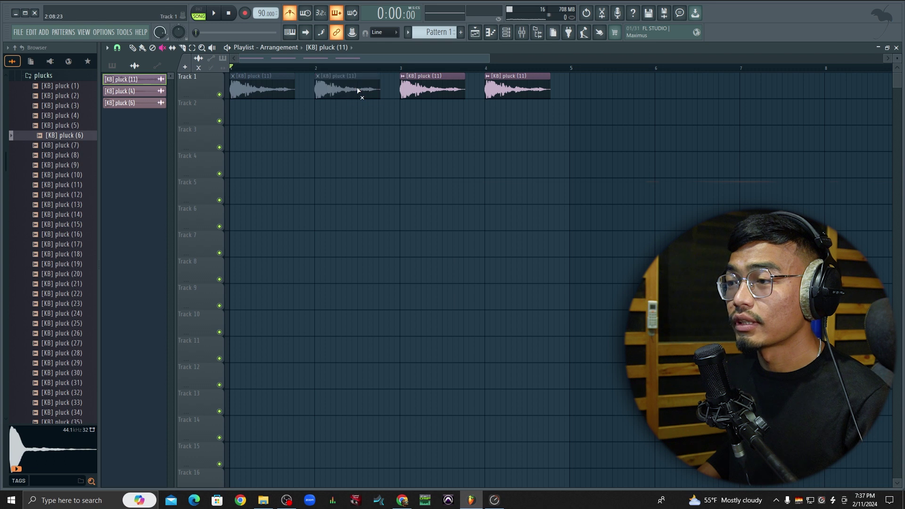
pyautogui.click(425, 96)
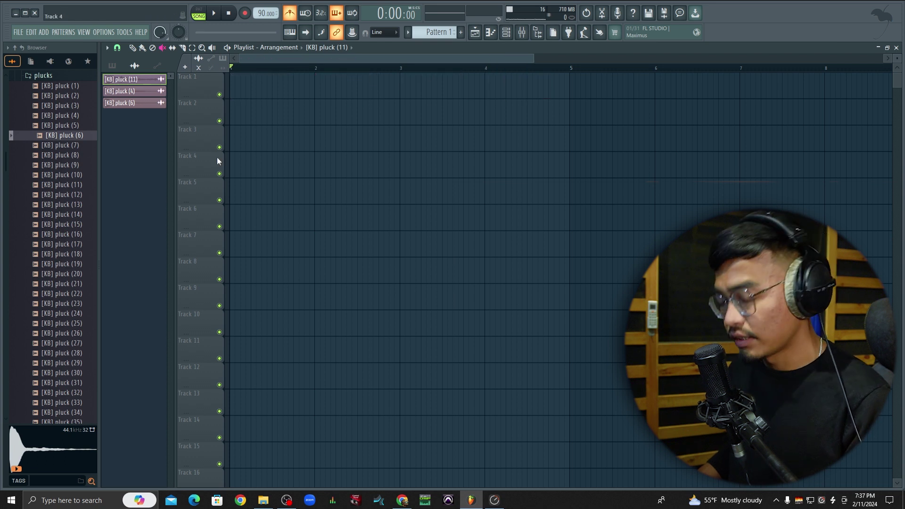
# Open the DHOLAK SAMPLE 1 folder in the browser and place DT-080-03 at the start of Track 1.
pyautogui.press('p')
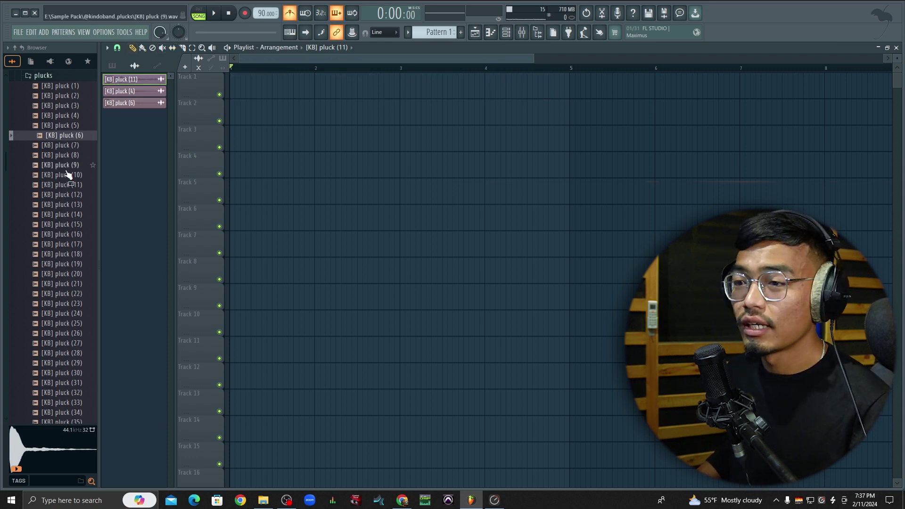
pyautogui.scroll(-15, 59, 212)
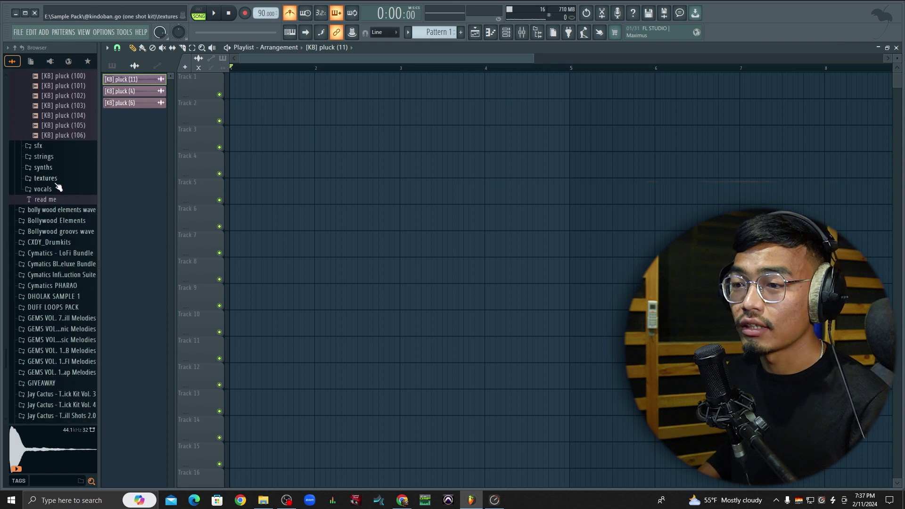
pyautogui.press('Left')
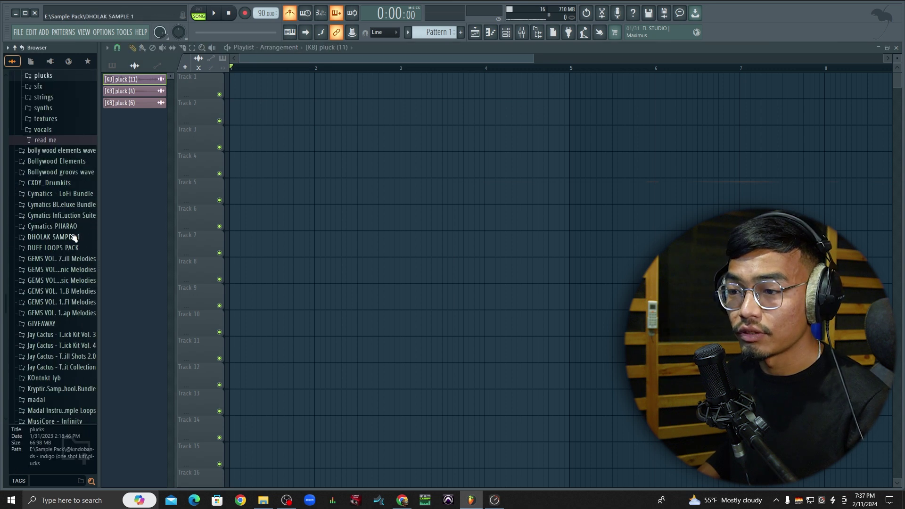
pyautogui.click(71, 236)
pyautogui.click(61, 126)
pyautogui.moveTo(60, 166); pyautogui.dragTo(242, 87)
# Play the DT-080-03 clip on Track 1 and turn the metronome off.
pyautogui.press('space')
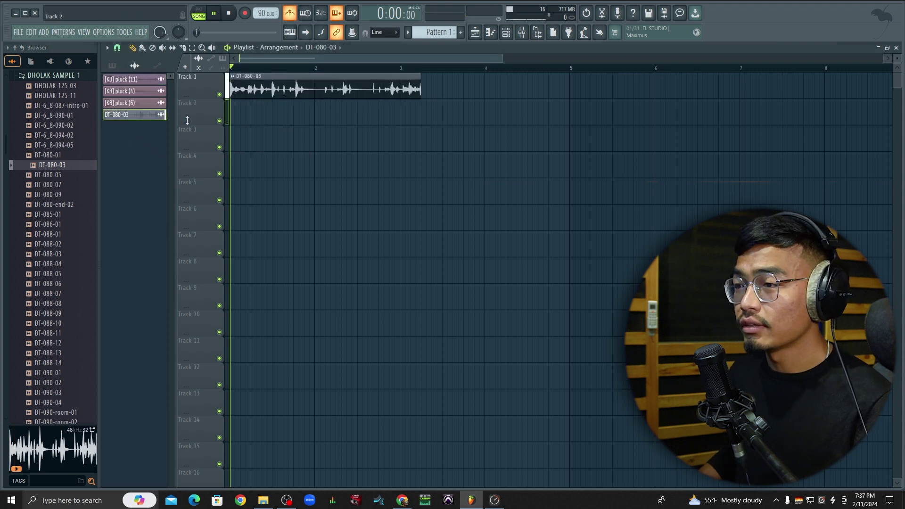
pyautogui.scroll(2, 193, 112)
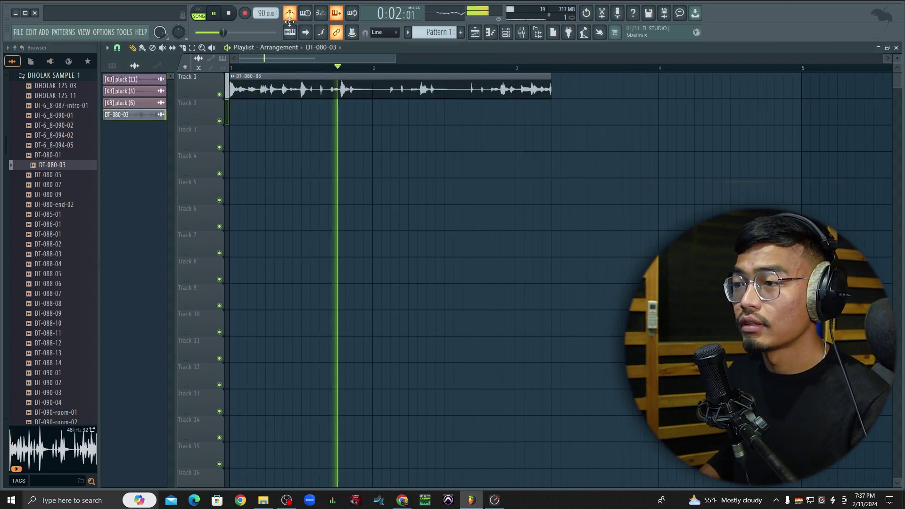
pyautogui.press('space')
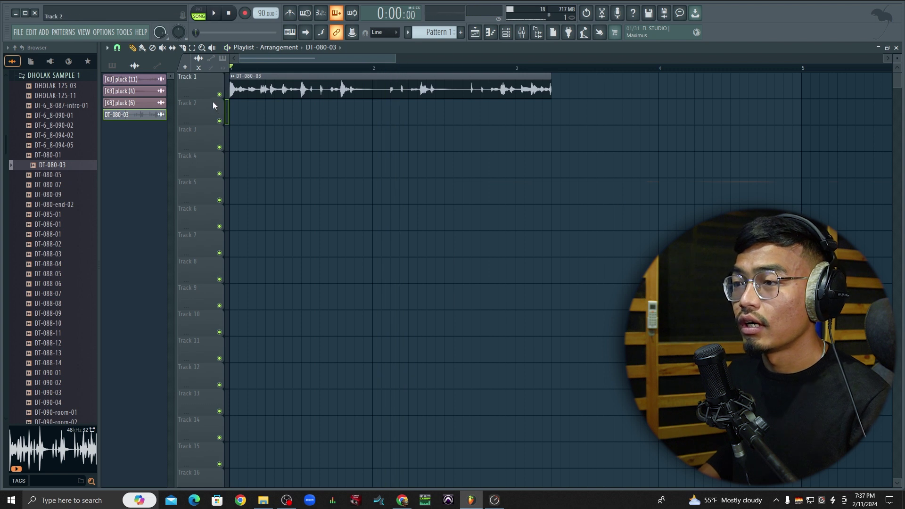
# Use the Slip tool to shift the audio inside the DT-080-03 clip without moving the clip, and play it.
pyautogui.scroll(1, 214, 100)
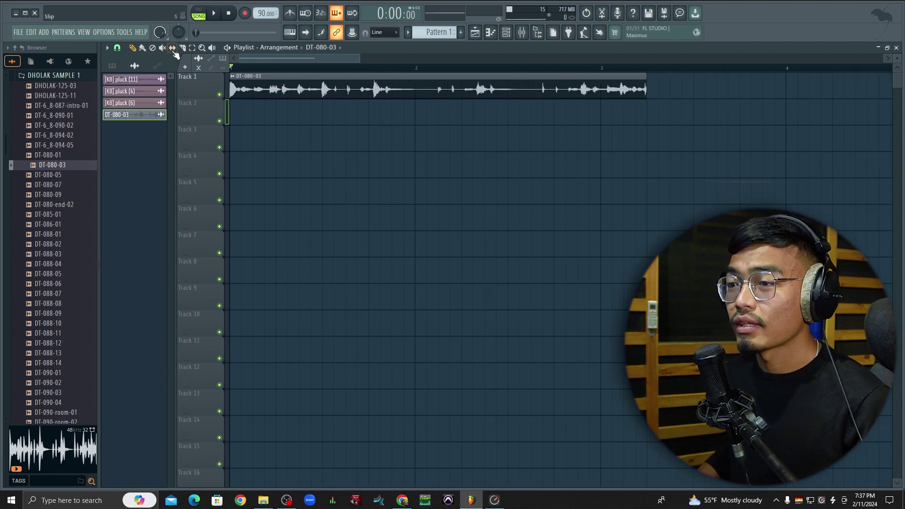
pyautogui.moveTo(335, 85)
pyautogui.mouseDown()
pyautogui.moveTo(289, 82)
pyautogui.moveTo(350, 85)
pyautogui.mouseUp()
pyautogui.moveTo(272, 87); pyautogui.dragTo(236, 87)
pyautogui.press('space')
pyautogui.scroll(-1, 272, 105)
pyautogui.press('space')
# Undo the slip of the DT-080-03 clip, play it again, and return to the Draw tool.
pyautogui.hotkey('ctrl', 'z')
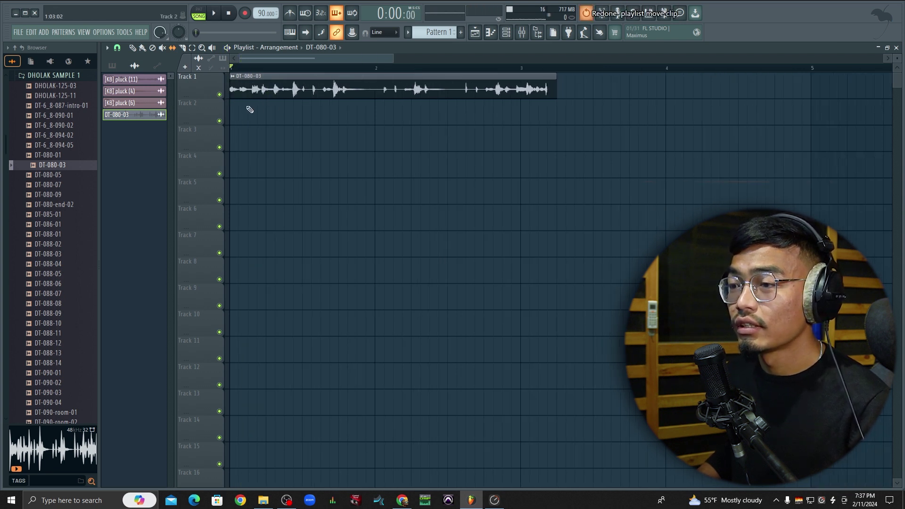
pyautogui.scroll(-3, 204, 94)
pyautogui.press('space')
pyautogui.scroll(3, 200, 94)
pyautogui.press('space')
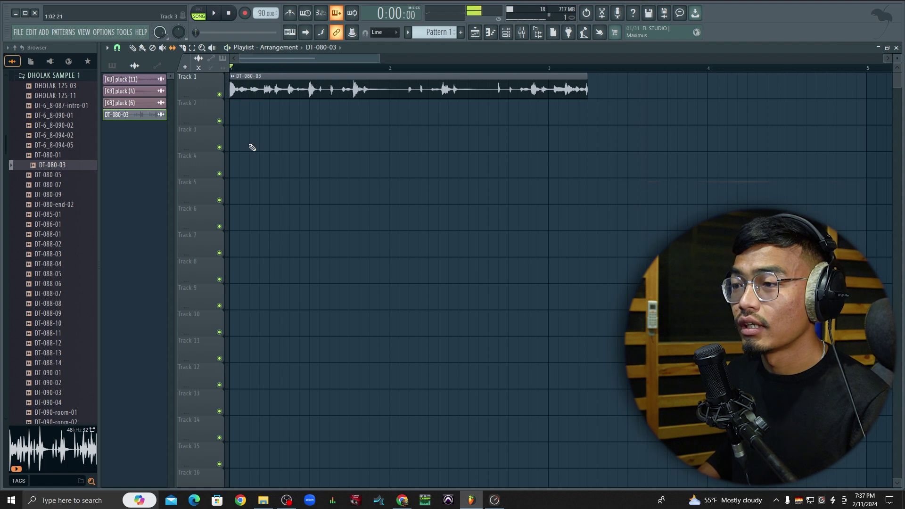
pyautogui.scroll(2, 319, 107)
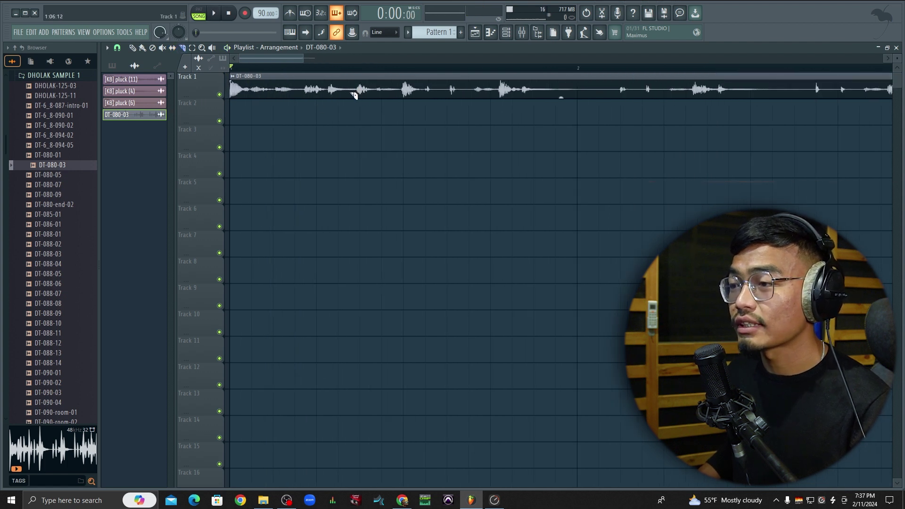
pyautogui.press('p')
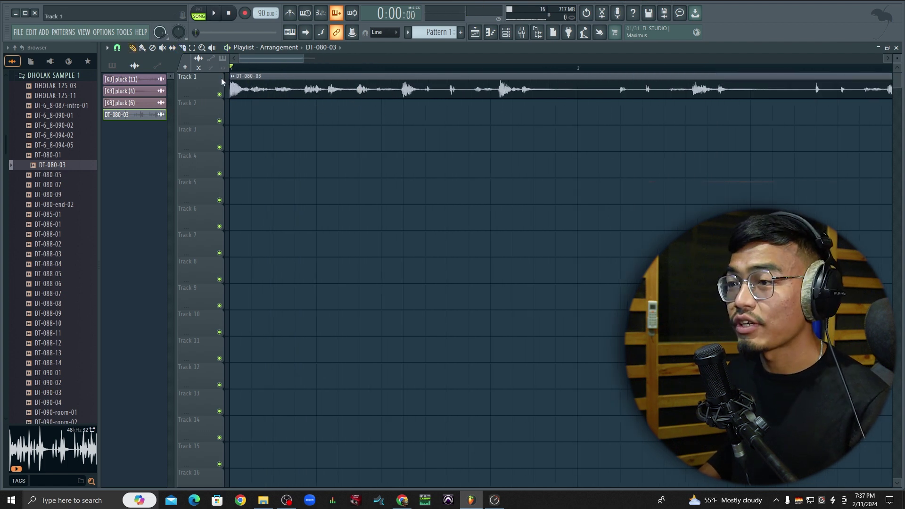
# Slip the audio inside the DT-080-03 clip about half a bar earlier and play the arrangement.
pyautogui.click(172, 48)
pyautogui.moveTo(478, 86); pyautogui.dragTo(308, 82)
pyautogui.press('space')
pyautogui.scroll(-2, 570, 202)
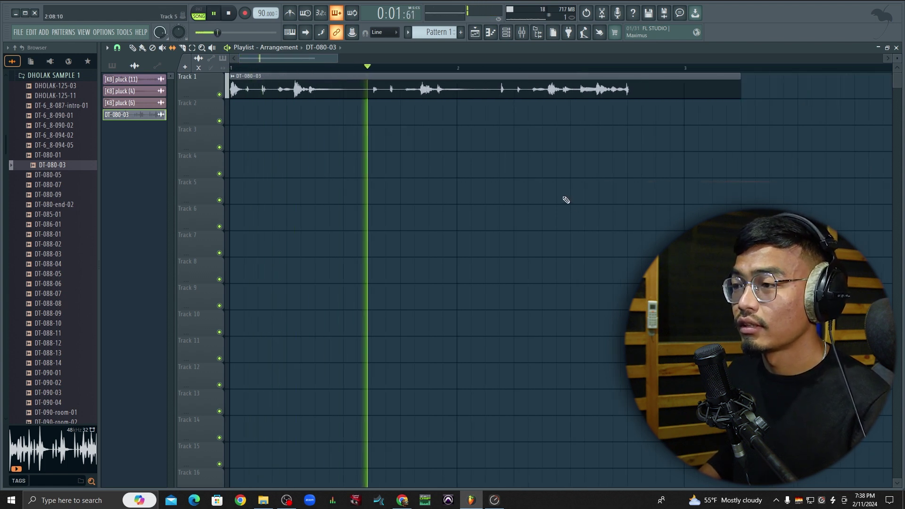
pyautogui.scroll(-1, 566, 188)
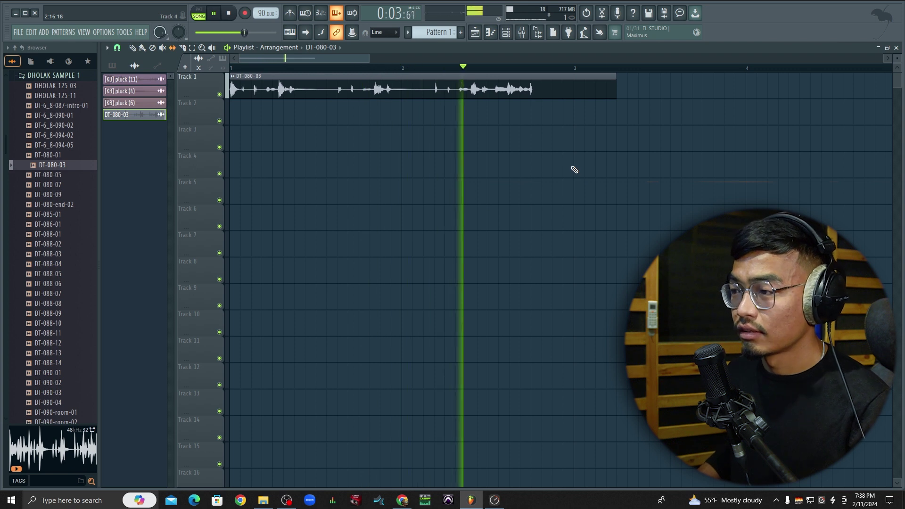
pyautogui.press('space')
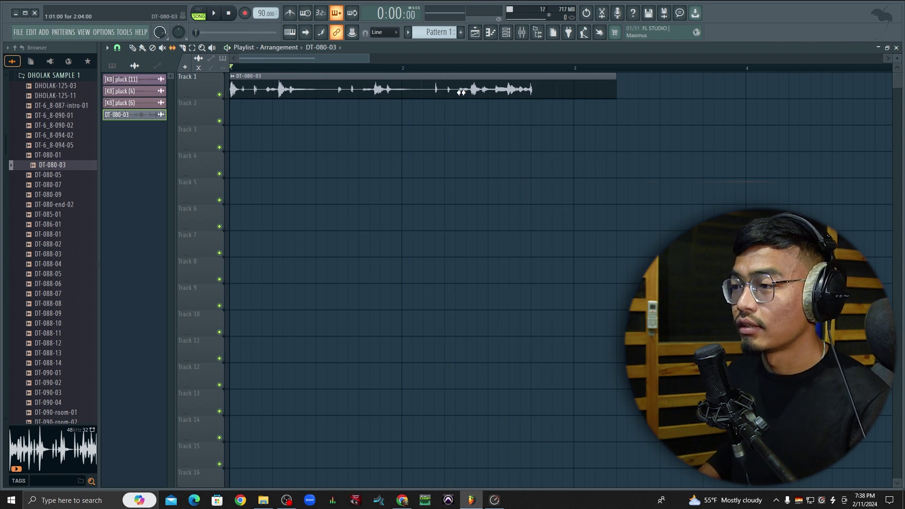
# Delete the DT-080-03 clip and place DT-080-01 at the start of Track 1.
pyautogui.rightClick(461, 92)
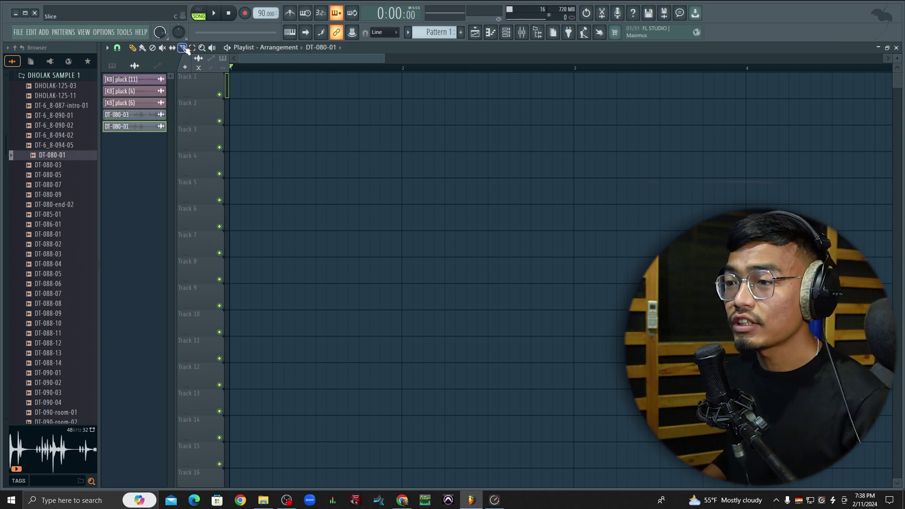
pyautogui.moveTo(296, 97); pyautogui.dragTo(202, 87)
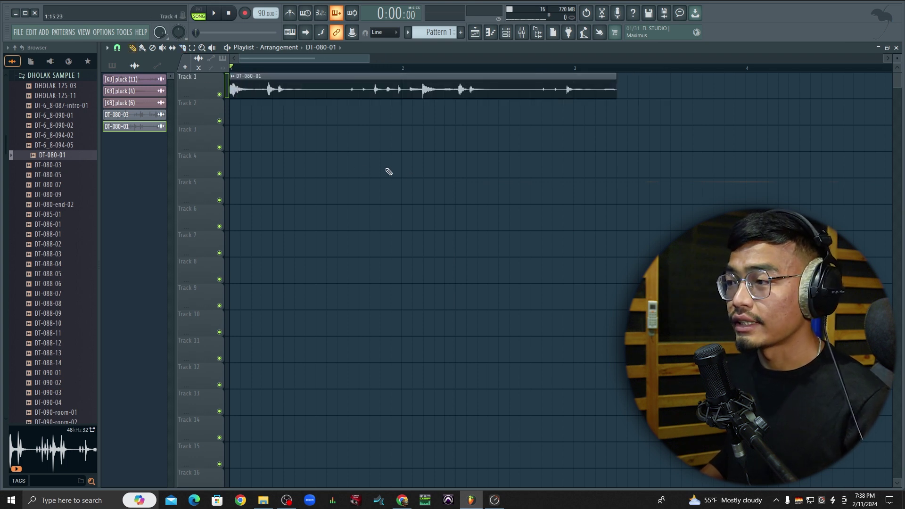
pyautogui.scroll(2, 485, 202)
pyautogui.scroll(-3, 539, 189)
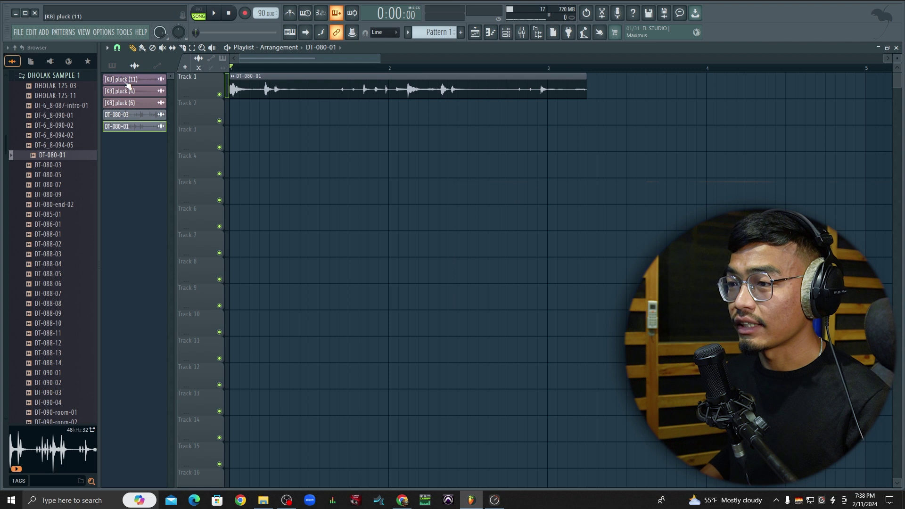
# Cut the DT-080-01 clip at beats 2 and 3 of bar 1 with the Slice tool.
pyautogui.scroll(2, 311, 137)
pyautogui.scroll(1, 268, 136)
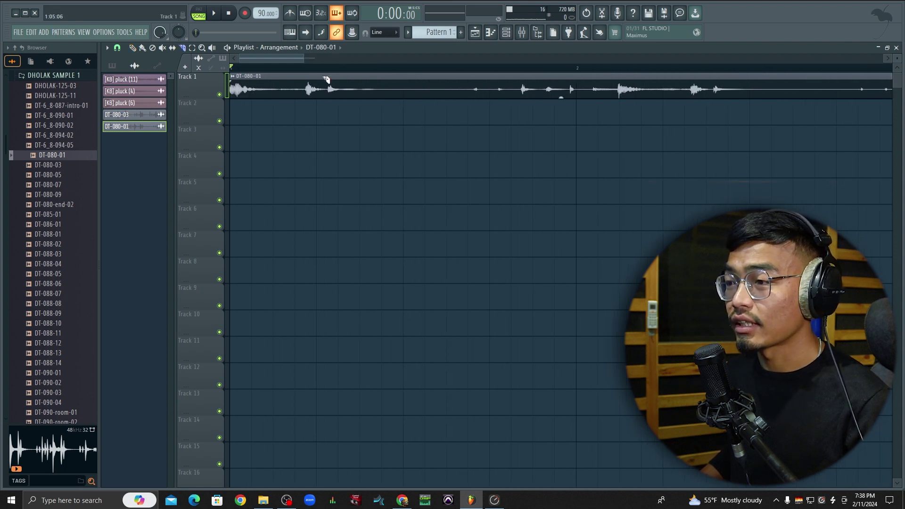
pyautogui.moveTo(325, 132); pyautogui.dragTo(326, 132)
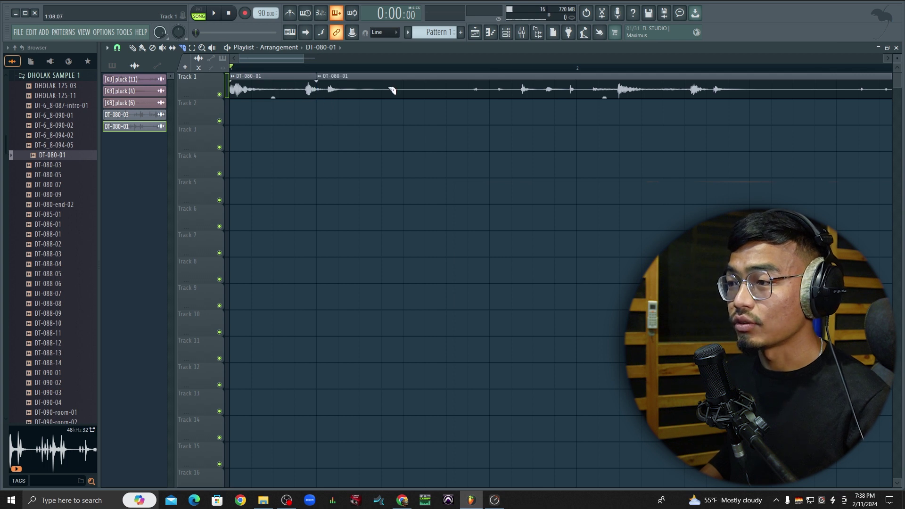
pyautogui.moveTo(410, 109); pyautogui.dragTo(409, 120)
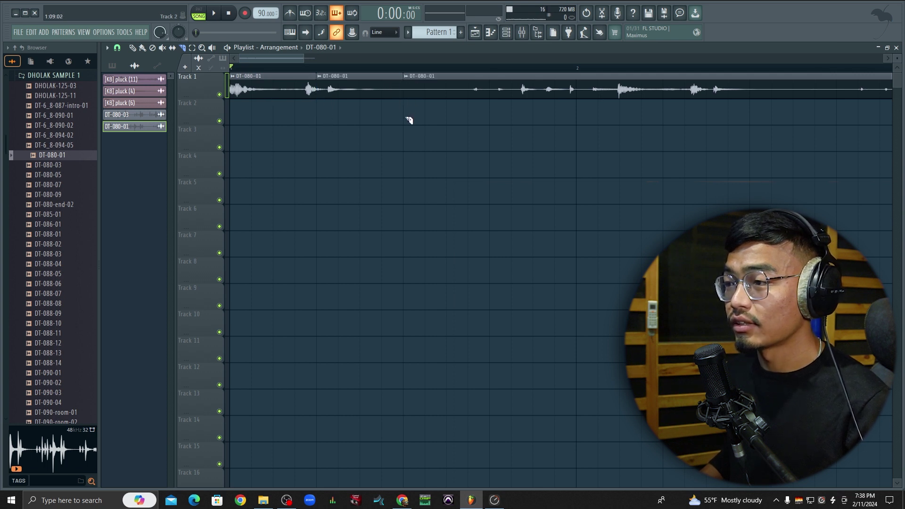
# Delete the first two slices of DT-080-01 and move the remaining piece toward the start of Track 1.
pyautogui.scroll(-1, 408, 117)
pyautogui.press('p')
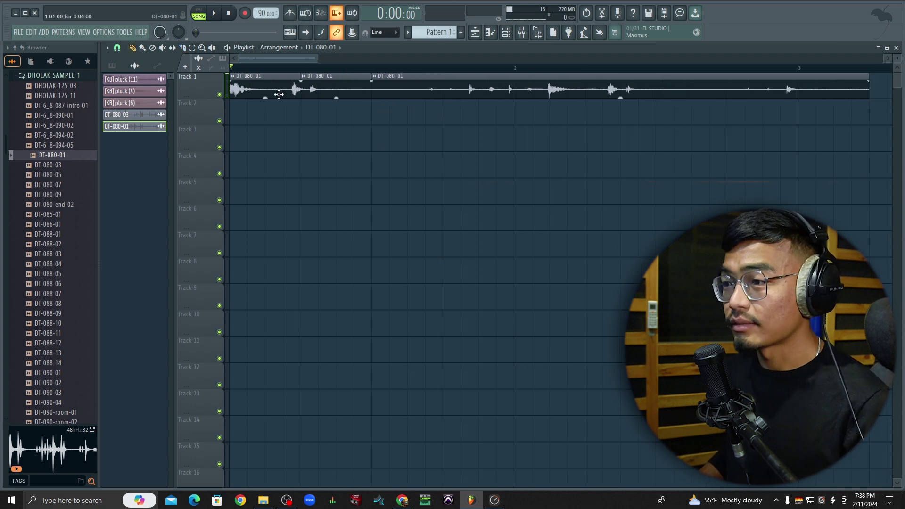
pyautogui.rightClick(275, 90)
pyautogui.rightClick(315, 93)
pyautogui.scroll(-2, 349, 105)
pyautogui.moveTo(420, 84); pyautogui.dragTo(292, 86)
# Cut the remaining DT-080-01 piece at four more points with the Slice tool.
pyautogui.scroll(2, 201, 82)
pyautogui.press('c')
pyautogui.moveTo(335, 97); pyautogui.dragTo(335, 102)
pyautogui.moveTo(384, 76); pyautogui.dragTo(385, 101)
pyautogui.moveTo(421, 76); pyautogui.dragTo(422, 101)
pyautogui.moveTo(460, 76); pyautogui.dragTo(462, 104)
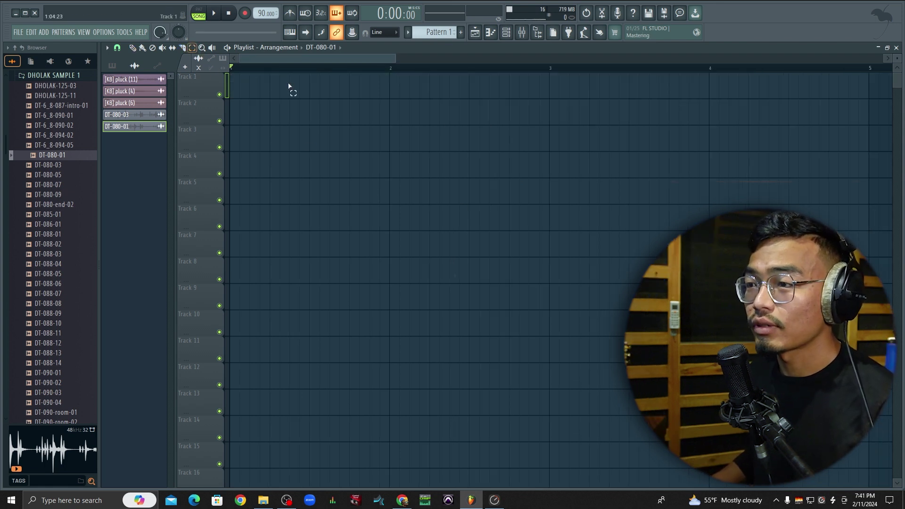
# Place DT-6_8-090-02 on Track 2, DT-088-09 on Track 3, and DT-080-05 and DT-088-14 on Track 6.
pyautogui.moveTo(349, 96); pyautogui.dragTo(276, 224)
pyautogui.moveTo(57, 125); pyautogui.dragTo(280, 103)
pyautogui.moveTo(52, 175); pyautogui.dragTo(560, 217)
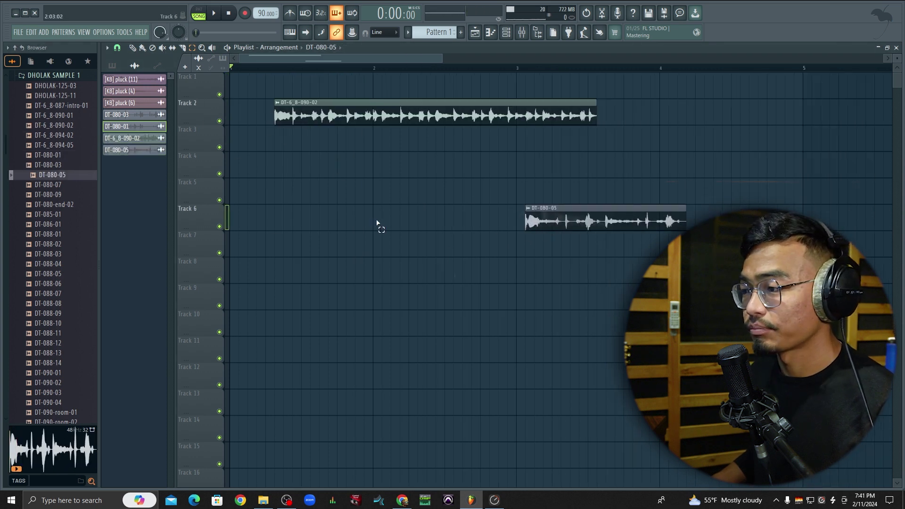
pyautogui.moveTo(43, 313); pyautogui.dragTo(486, 142)
pyautogui.moveTo(52, 363); pyautogui.dragTo(571, 210)
# Box-select individual clips in the playlist, finishing with DT-6_8-090-02 and DT-088-09 selected together.
pyautogui.keyDown('ctrl'); pyautogui.moveTo(310, 97); pyautogui.dragTo(263, 144); pyautogui.keyUp('ctrl')
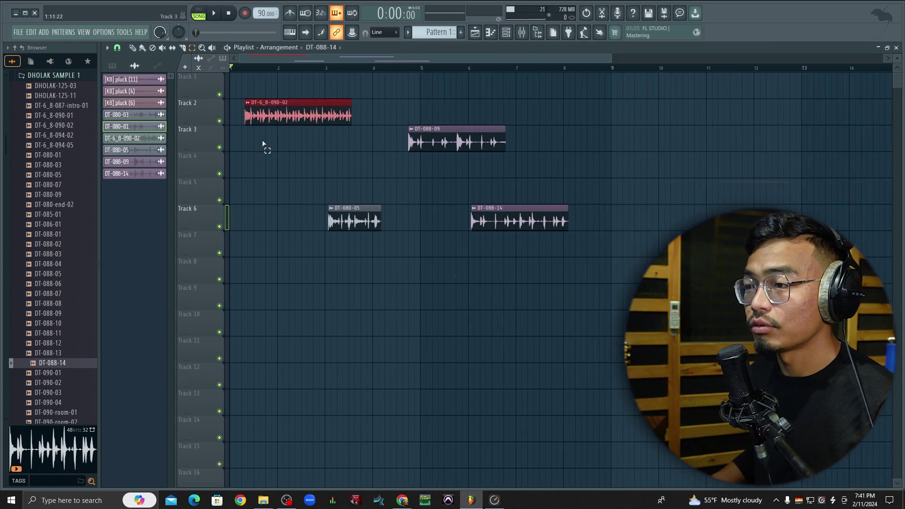
pyautogui.keyDown('ctrl'); pyautogui.moveTo(438, 91); pyautogui.dragTo(453, 172); pyautogui.keyUp('ctrl')
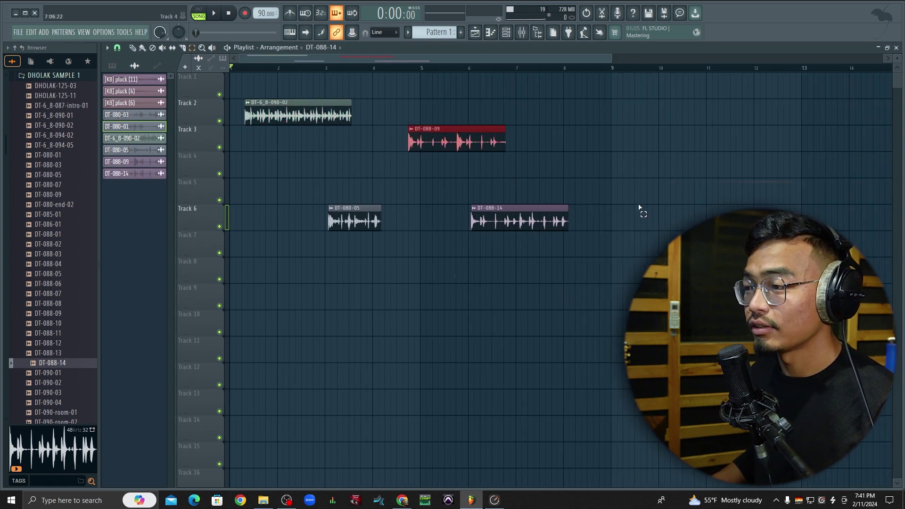
pyautogui.keyDown('ctrl'); pyautogui.moveTo(521, 186); pyautogui.dragTo(522, 305); pyautogui.keyUp('ctrl')
pyautogui.keyDown('ctrl'); pyautogui.moveTo(321, 75); pyautogui.dragTo(472, 150); pyautogui.keyUp('ctrl')
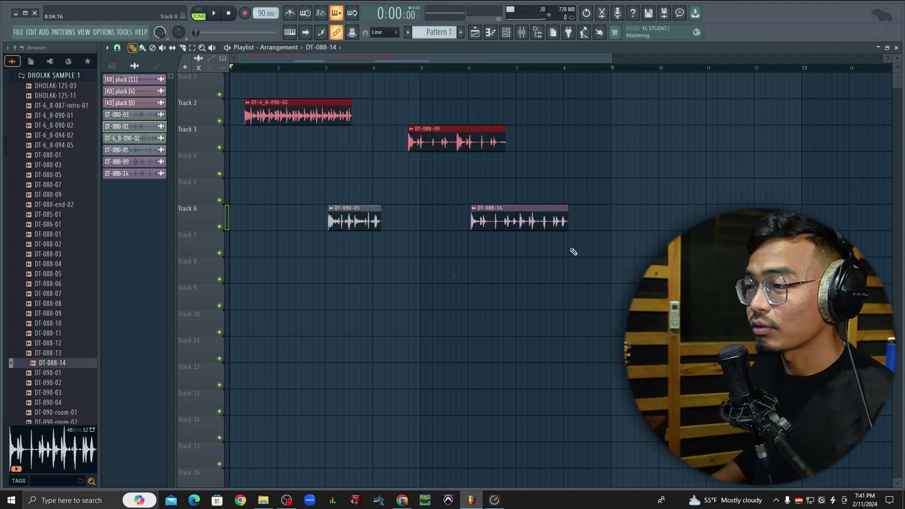
# Delete all four sample clips from Tracks 2, 3 and 6 to empty the playlist.
pyautogui.rightClick(474, 142)
pyautogui.rightClick(498, 222)
pyautogui.rightClick(360, 222)
pyautogui.rightClick(328, 124)
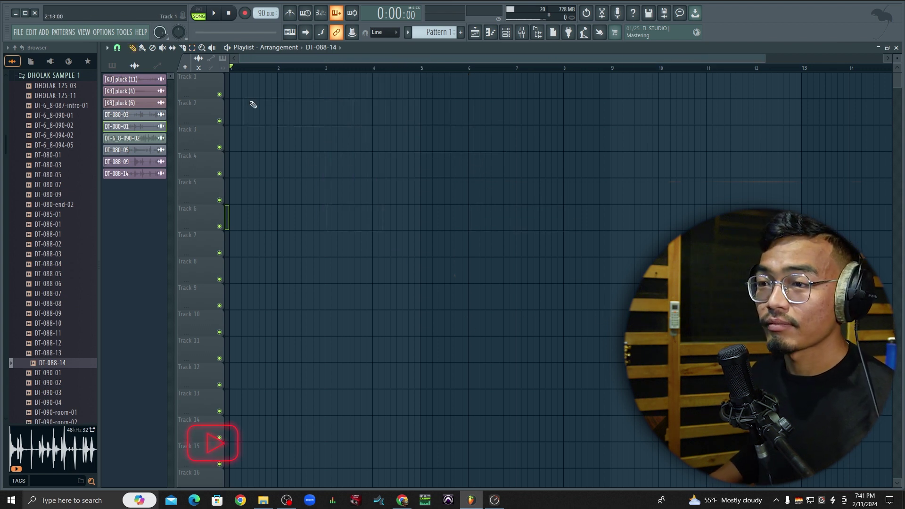
# Place DT-6_8-090-01 at the start of Track 1 and DT-080-03 near bar 3 on Track 3.
pyautogui.click(57, 115)
pyautogui.moveTo(56, 115); pyautogui.dragTo(313, 84)
pyautogui.moveTo(52, 168); pyautogui.dragTo(375, 143)
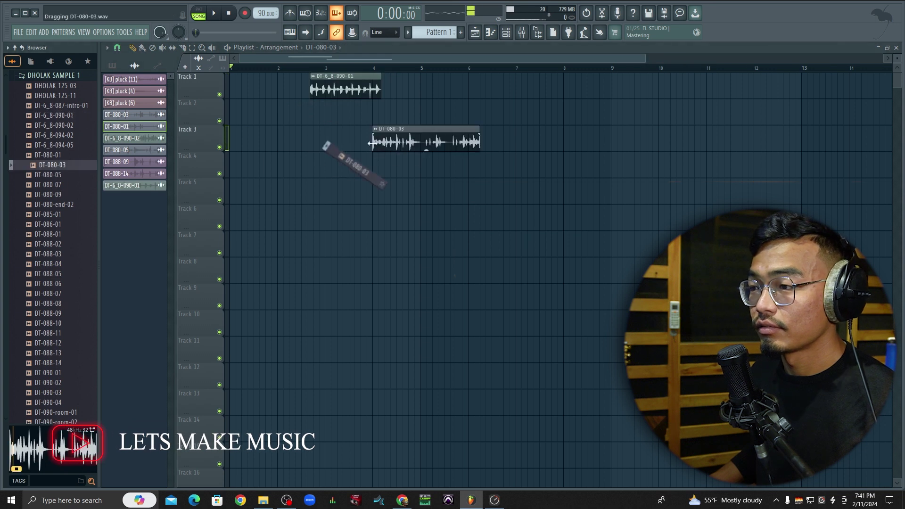
pyautogui.moveTo(345, 91); pyautogui.dragTo(265, 90)
pyautogui.moveTo(442, 144); pyautogui.dragTo(386, 127)
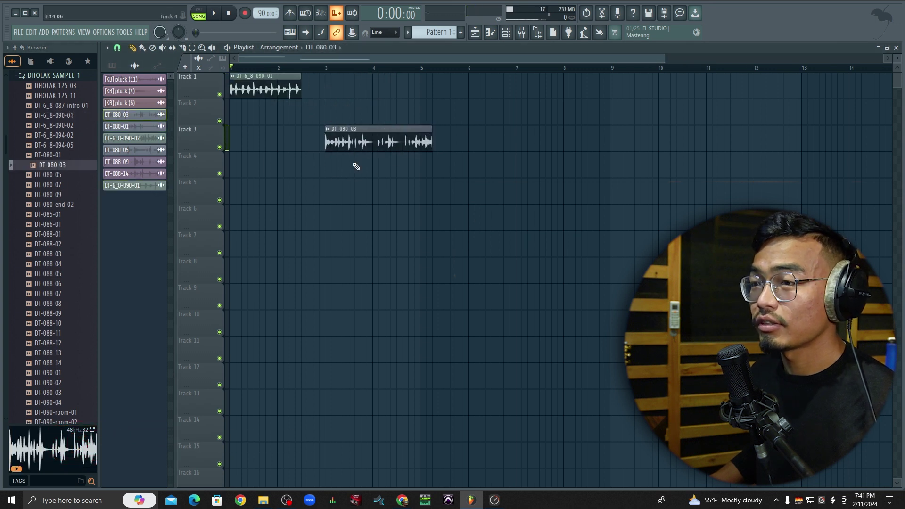
# Shift the DT-080-03 clip on Track 3 slightly earlier and delete it.
pyautogui.moveTo(464, 177); pyautogui.dragTo(321, 165)
pyautogui.moveTo(368, 140); pyautogui.dragTo(365, 137)
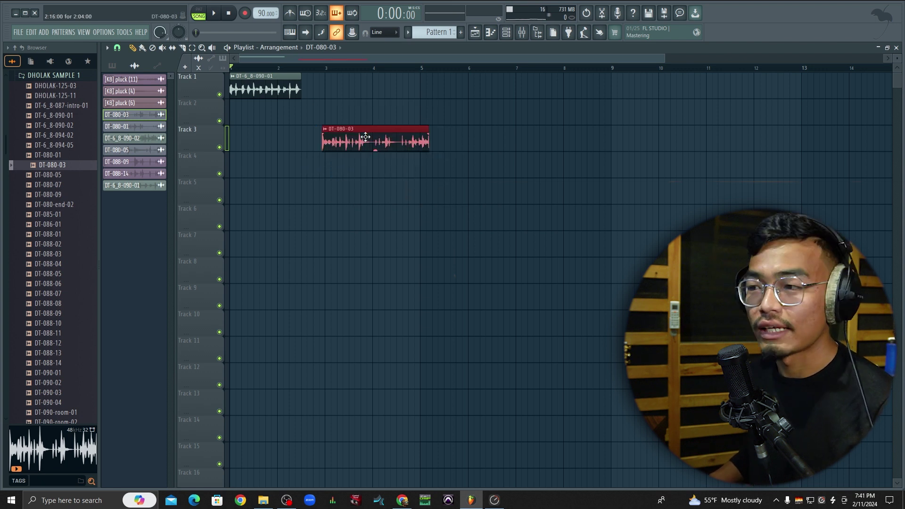
pyautogui.rightClick(371, 140)
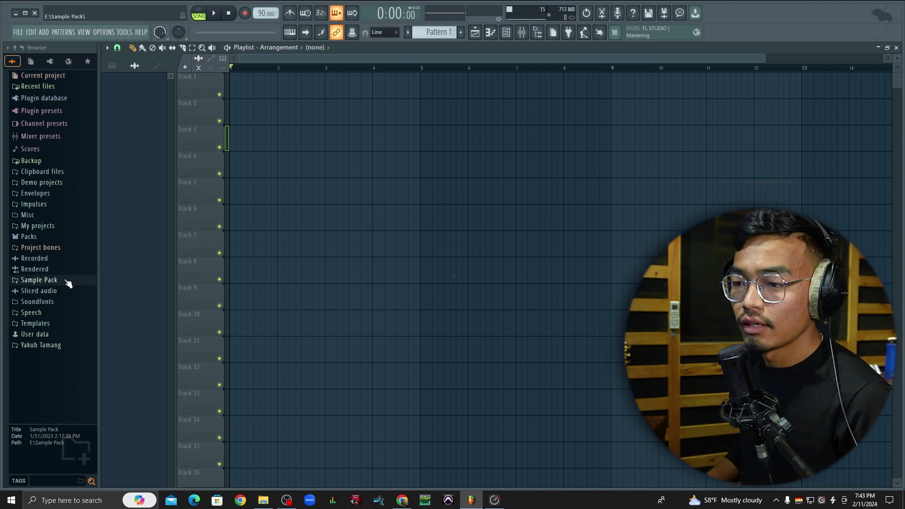
# Browse Sample Pack to the Kicks folder of Cymatics - Pharaoh Sample Pack, inside Cymatics PHARAO.
pyautogui.click(44, 282)
pyautogui.scroll(-15, 45, 285)
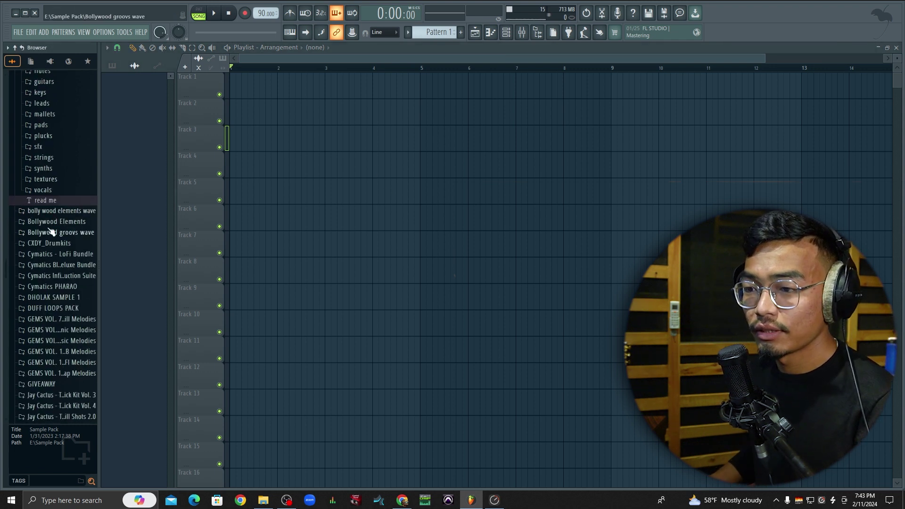
pyautogui.scroll(5, 63, 199)
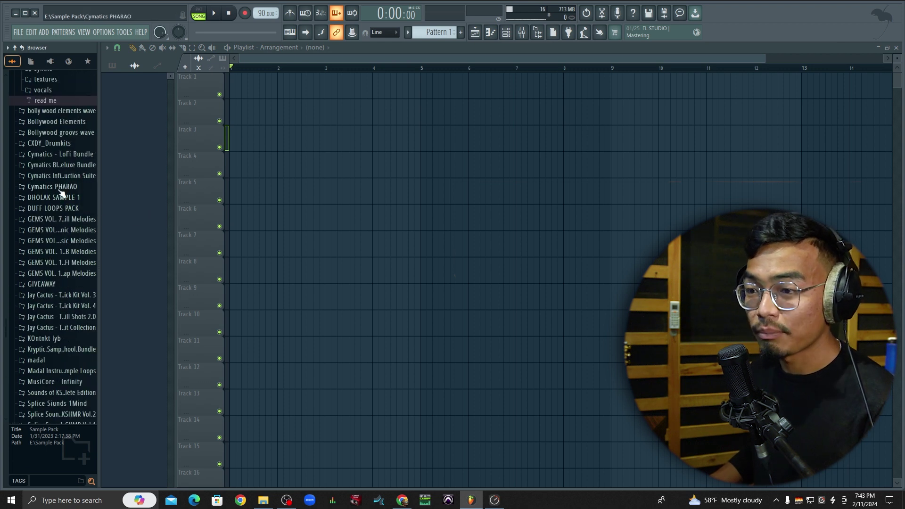
pyautogui.click(60, 187)
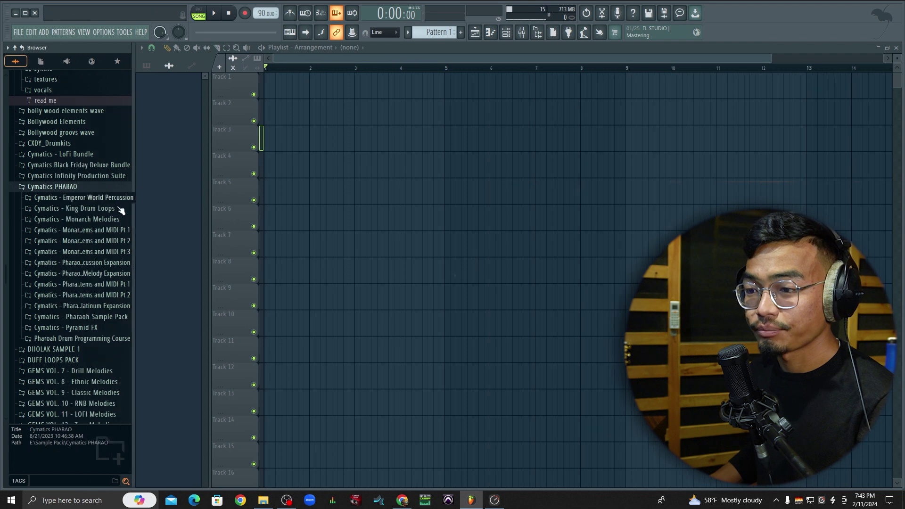
pyautogui.click(106, 317)
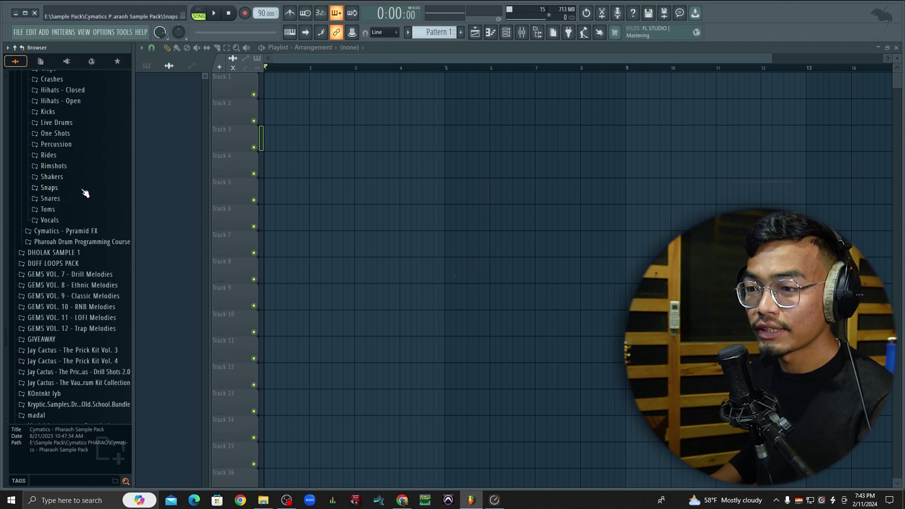
pyautogui.scroll(3, 66, 157)
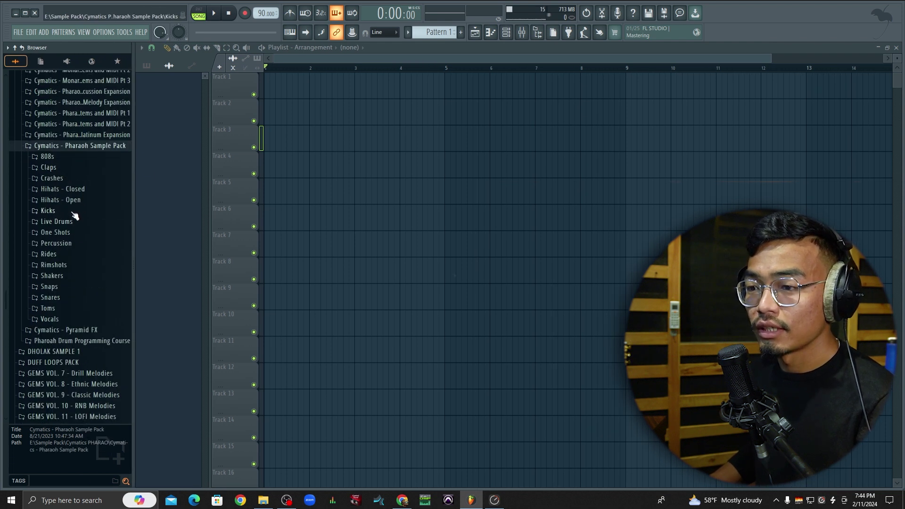
pyautogui.click(71, 211)
pyautogui.scroll(6, 97, 226)
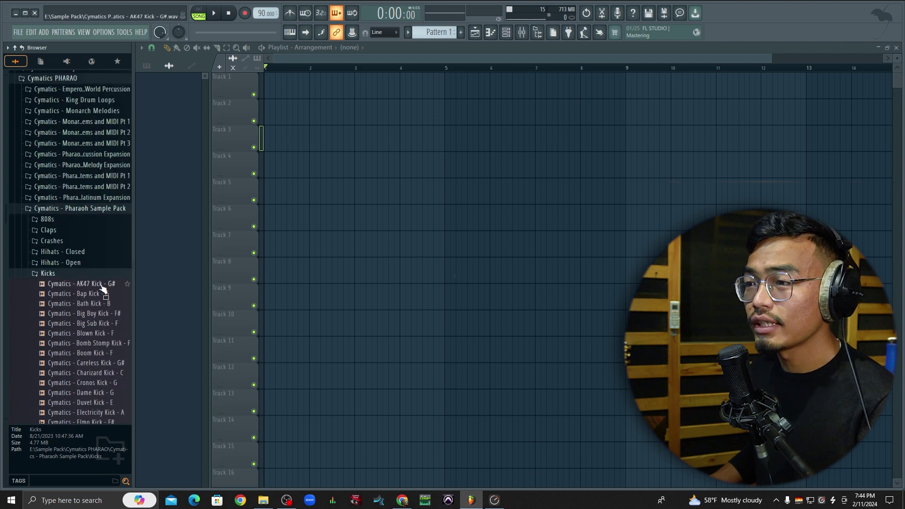
# Add Cymatics - AK47 Kick - G# as a new channel in the Channel rack and close the rack.
pyautogui.scroll(2, 348, 123)
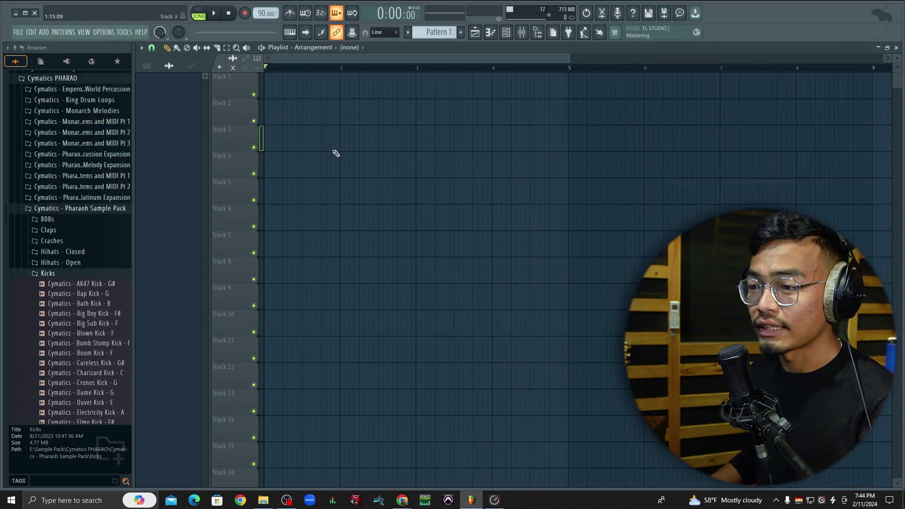
pyautogui.click(506, 32)
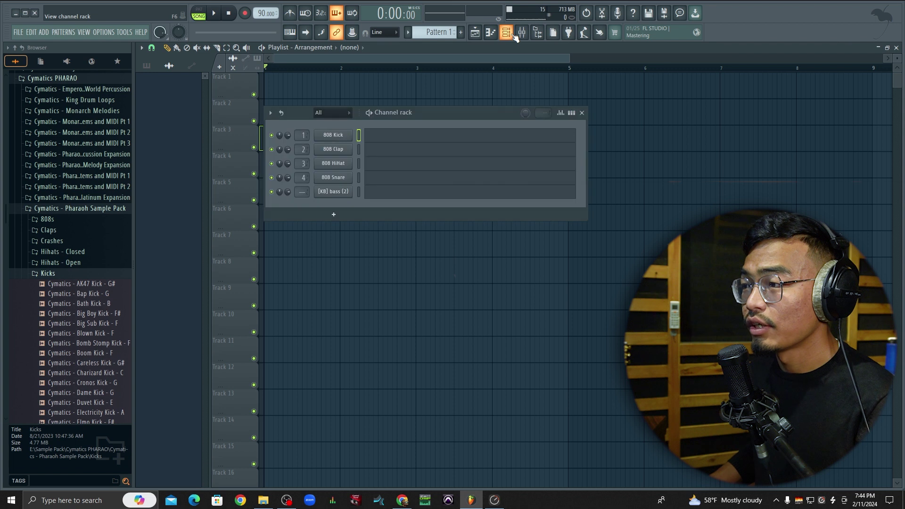
pyautogui.moveTo(415, 127); pyautogui.dragTo(471, 121)
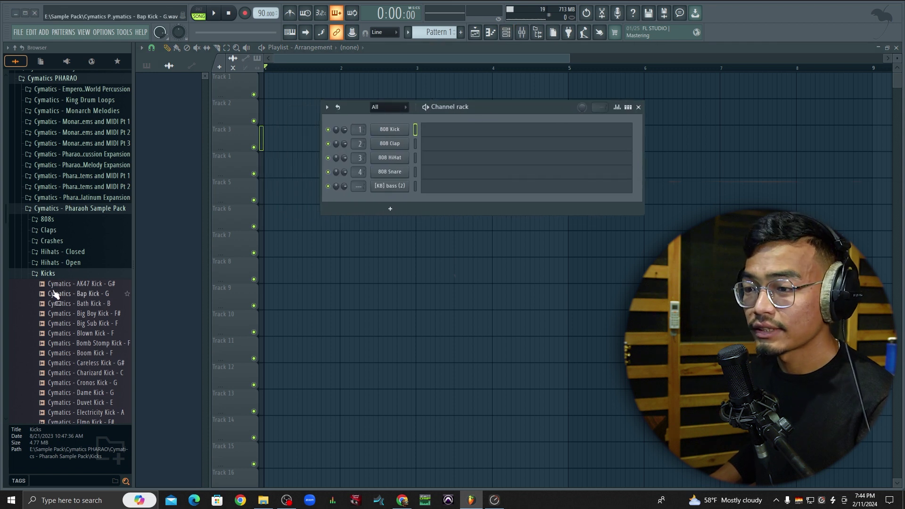
pyautogui.moveTo(59, 286); pyautogui.dragTo(377, 203)
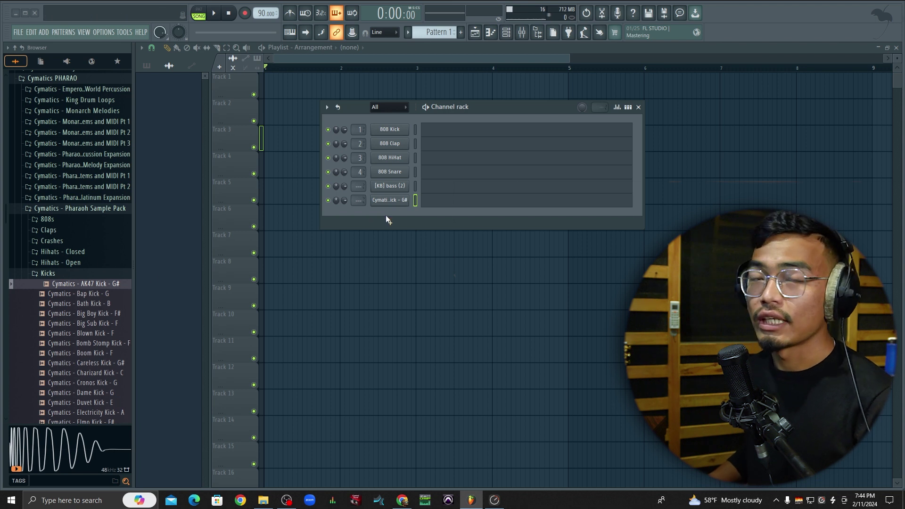
pyautogui.click(638, 107)
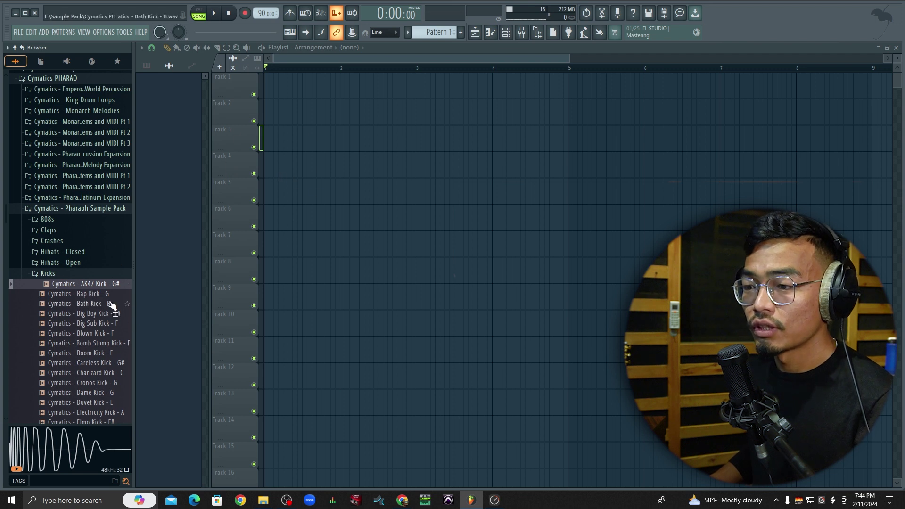
# Place Cymatics - AK47 Kick - G# at the start of Track 1 and select the timeline from bar 1 to bar 5.
pyautogui.moveTo(108, 287); pyautogui.dragTo(267, 85)
pyautogui.scroll(-4, 264, 83)
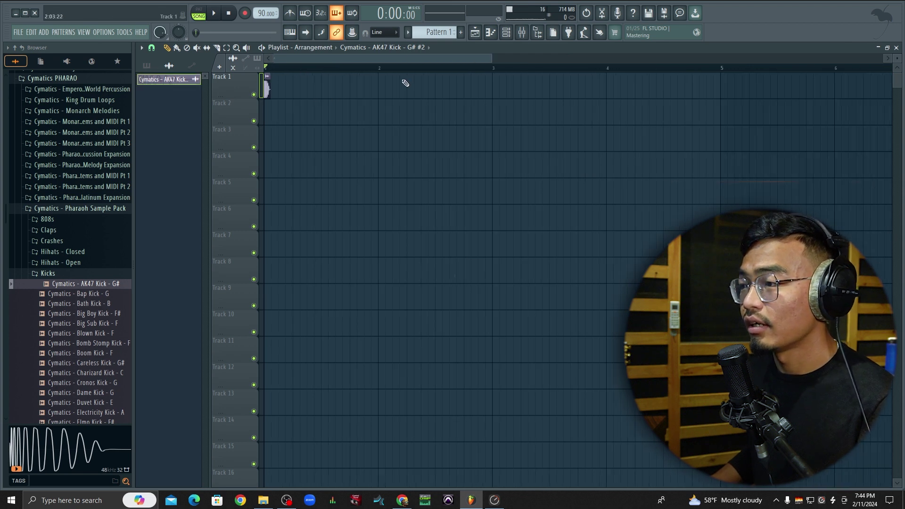
pyautogui.moveTo(679, 74); pyautogui.dragTo(265, 71)
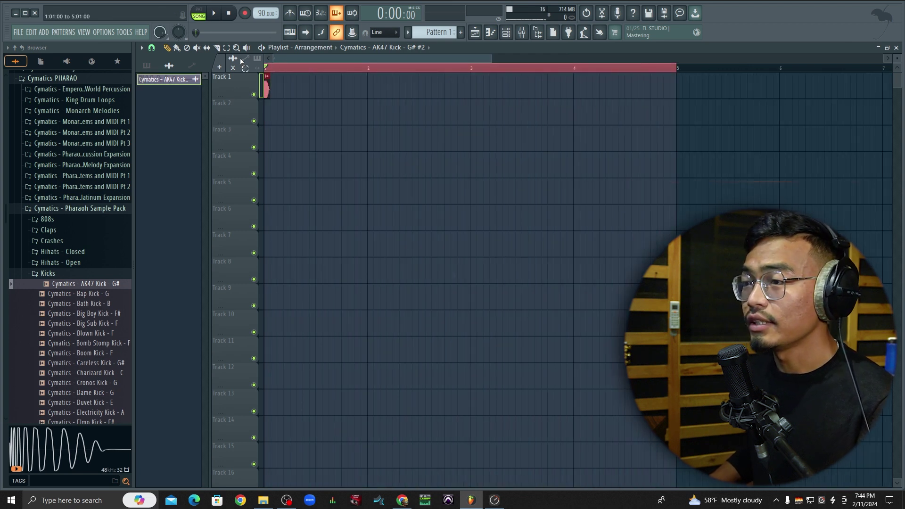
# Play the selected range briefly, stop it, and turn on the metronome.
pyautogui.press('space')
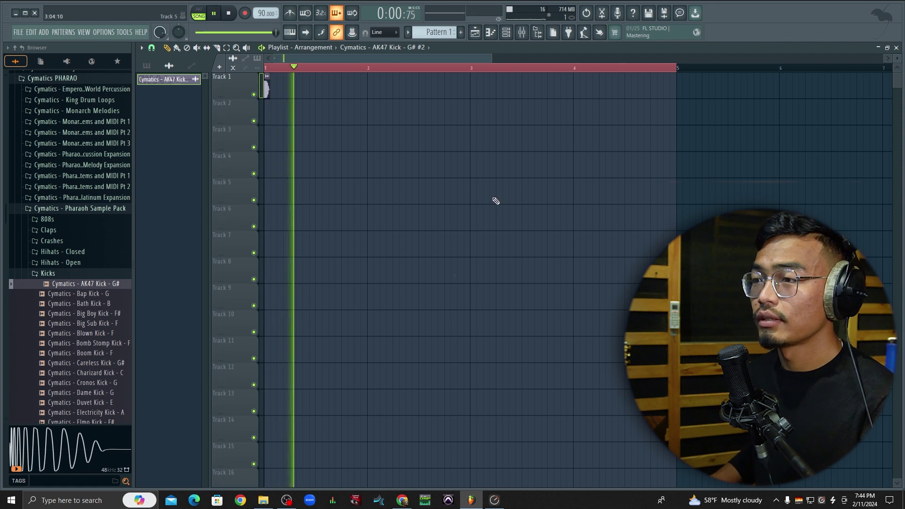
pyautogui.press('space')
pyautogui.click(291, 13)
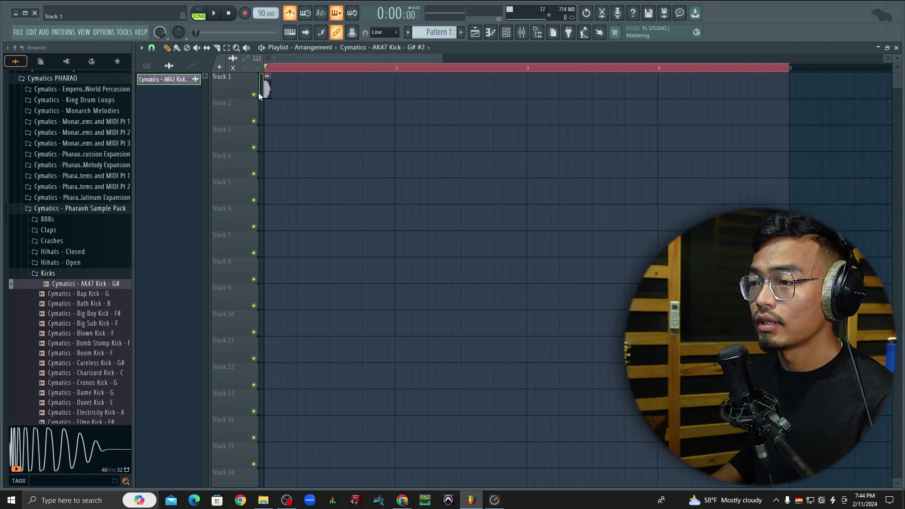
# Repeat the AK47 kick every half bar on Track 1 through bar 4 and play the pattern back.
pyautogui.scroll(1, 267, 89)
pyautogui.click(401, 87)
pyautogui.moveTo(427, 89); pyautogui.dragTo(537, 104)
pyautogui.keyDown('ctrl'); pyautogui.click(581, 144); pyautogui.keyUp('ctrl')
pyautogui.moveTo(778, 102); pyautogui.dragTo(335, 90)
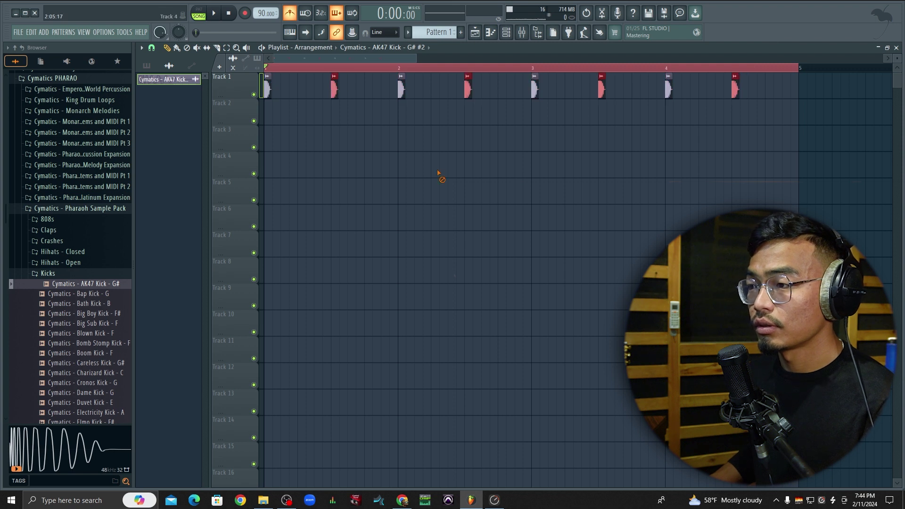
pyautogui.keyDown('ctrl'); pyautogui.click(441, 174); pyautogui.keyUp('ctrl')
pyautogui.press('space')
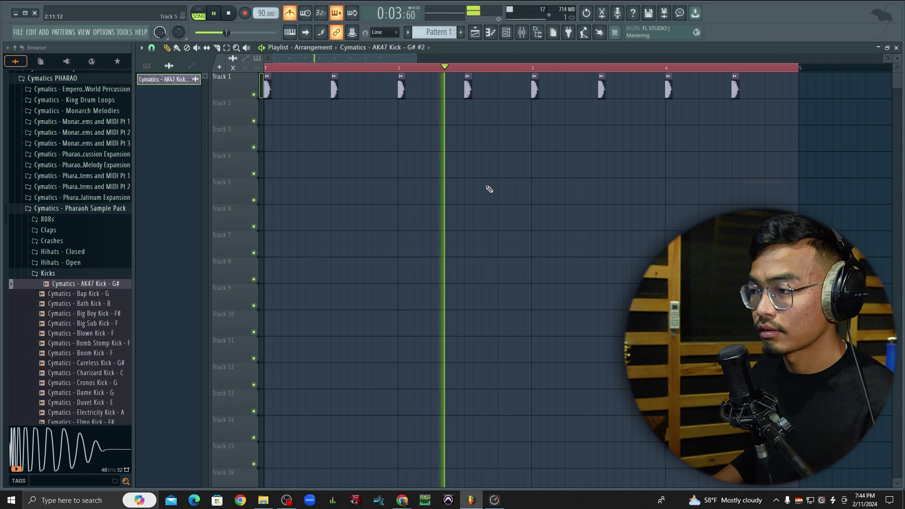
pyautogui.press('space')
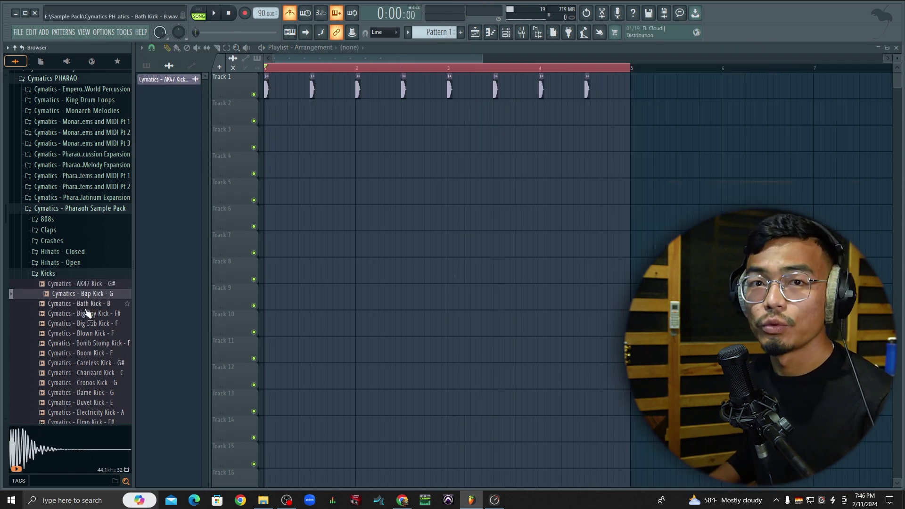
# Load Cymatics - Bap Kick - G onto Track 2 as an audio track.
pyautogui.moveTo(97, 295); pyautogui.dragTo(235, 108)
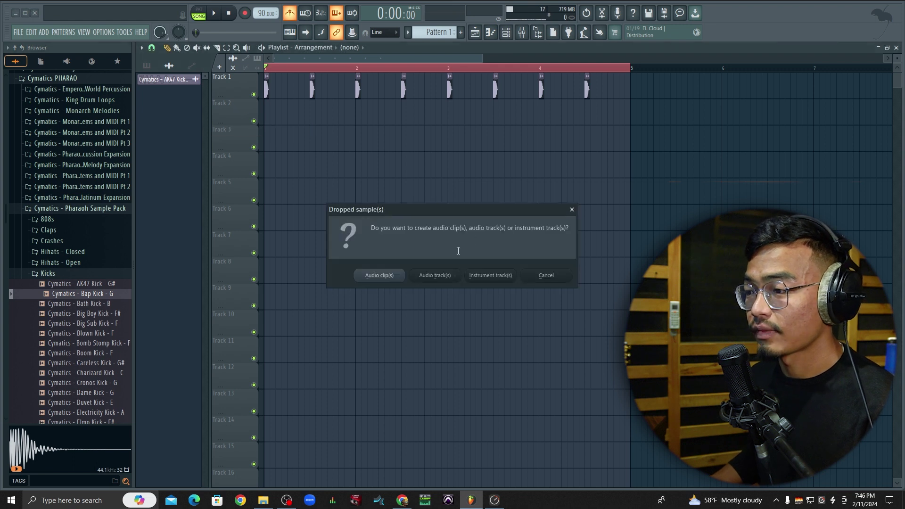
pyautogui.click(572, 210)
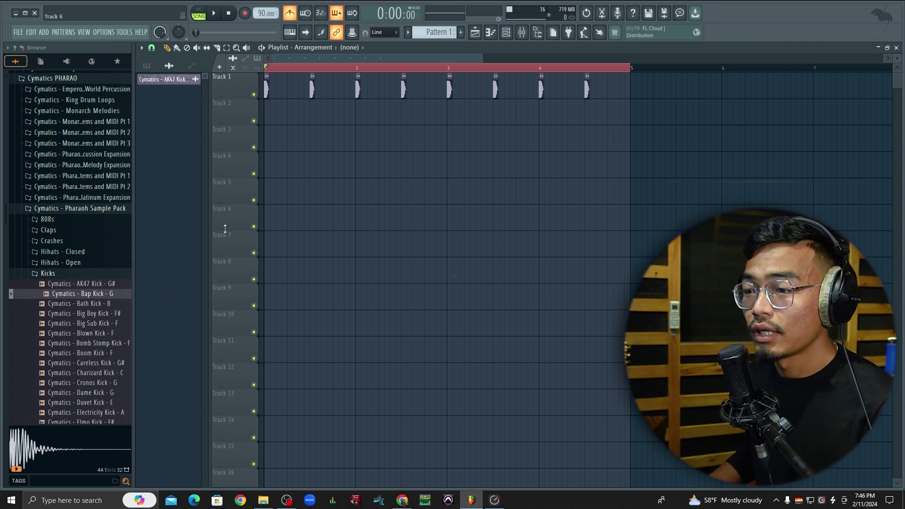
pyautogui.moveTo(98, 297); pyautogui.dragTo(236, 103)
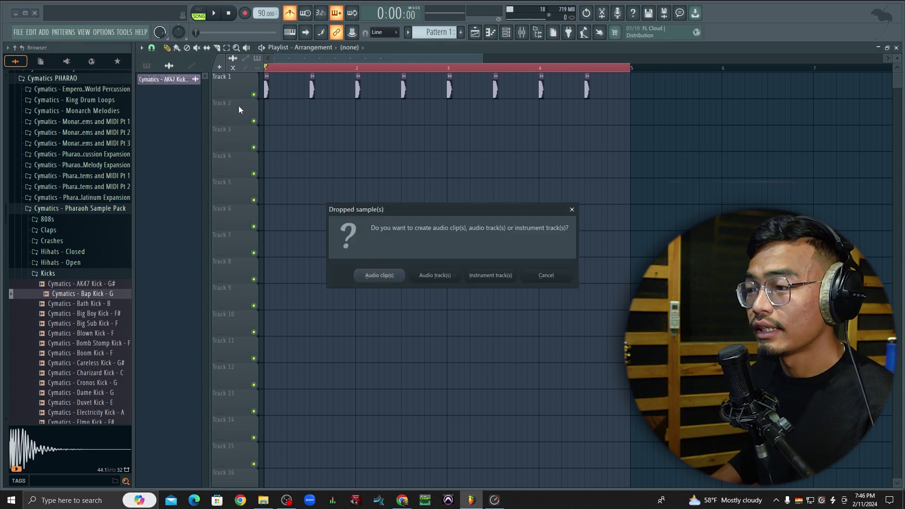
pyautogui.moveTo(420, 211); pyautogui.dragTo(410, 139)
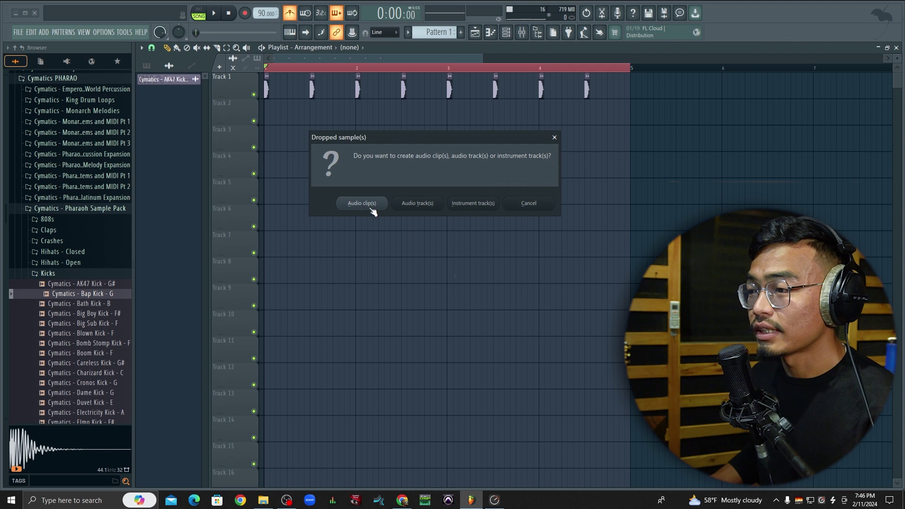
pyautogui.click(417, 204)
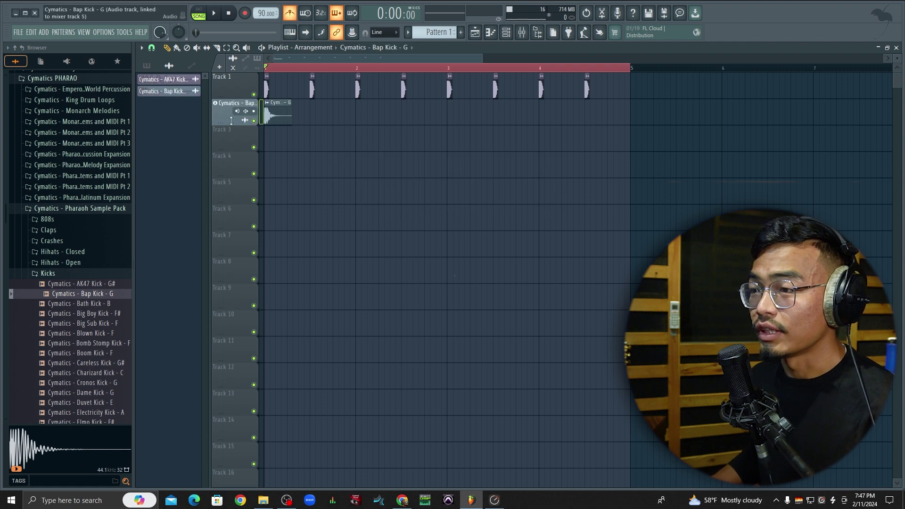
# Check the Bap Kick clip's mixer track assignment in its settings and in the mixer, positioned below the upper playlist tracks.
pyautogui.scroll(1, 289, 141)
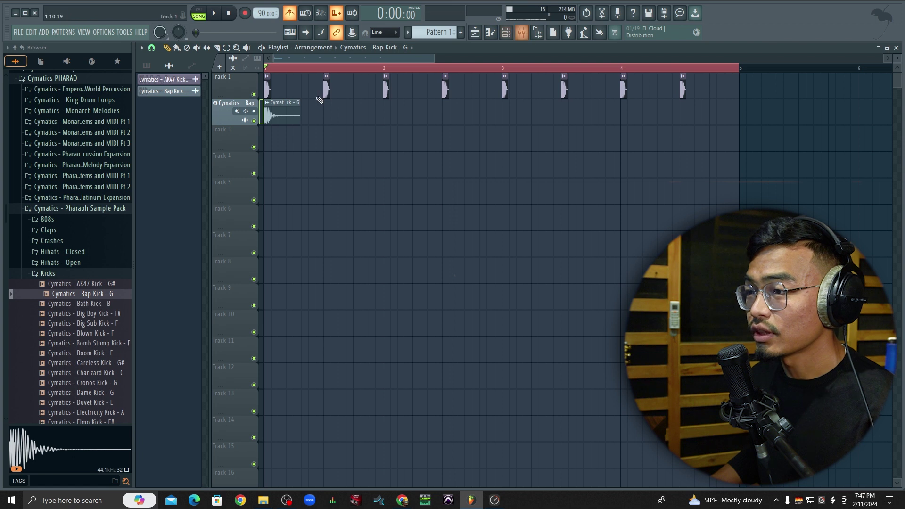
pyautogui.doubleClick(290, 112)
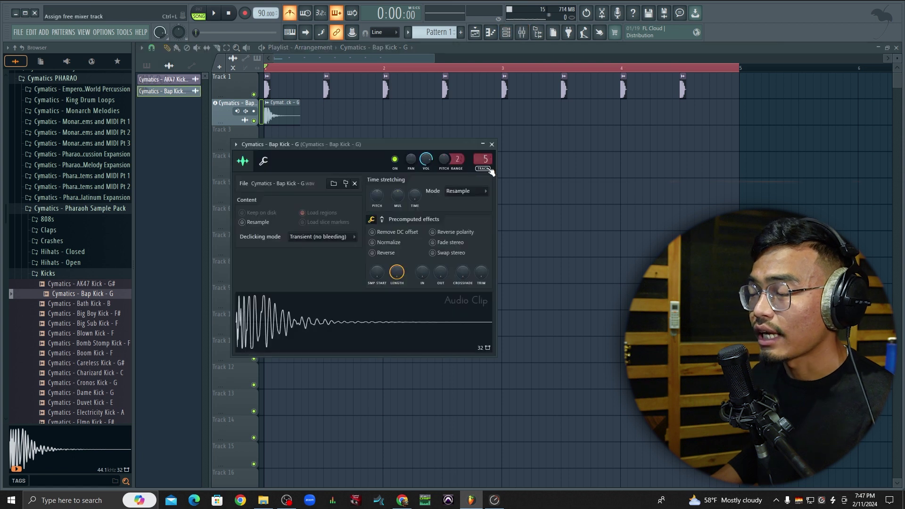
pyautogui.click(492, 145)
pyautogui.click(521, 34)
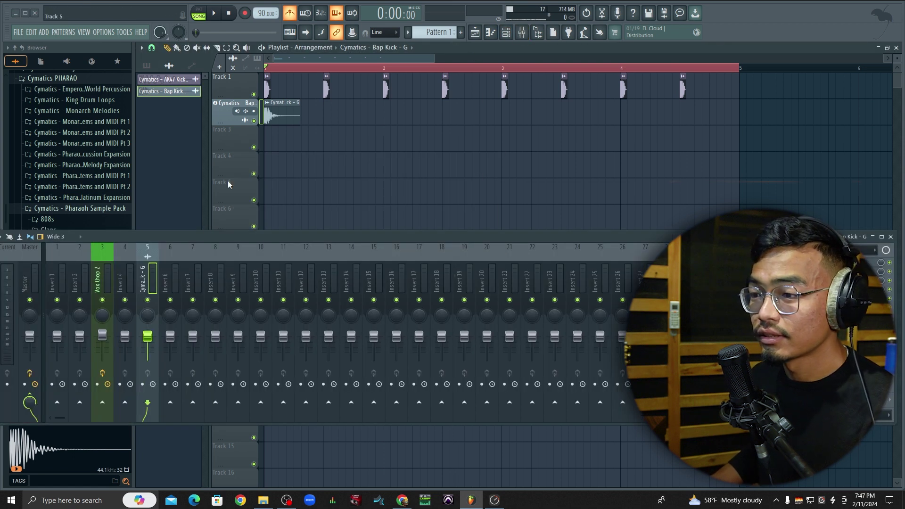
pyautogui.moveTo(532, 235); pyautogui.dragTo(539, 269)
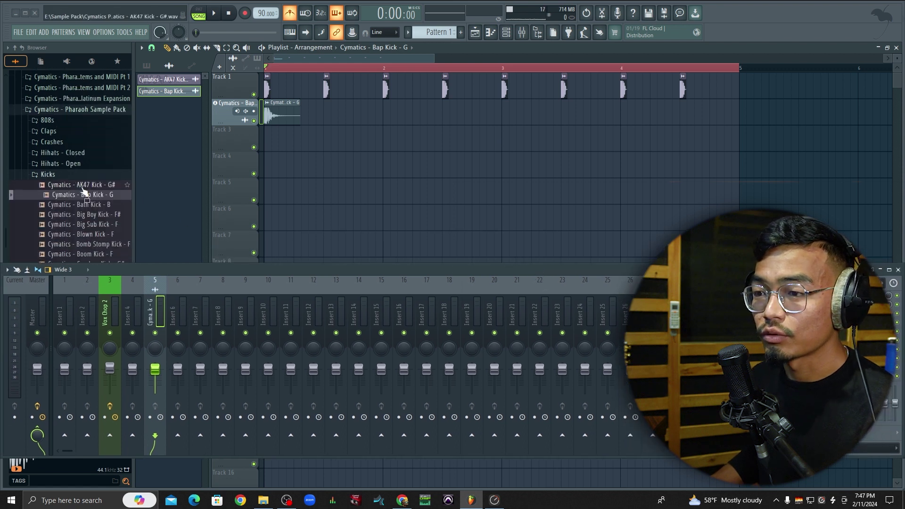
# Load Cymatics - Boom Kick - F onto Track 3 as an audio track and save the project.
pyautogui.moveTo(86, 159); pyautogui.dragTo(225, 135)
pyautogui.click(435, 276)
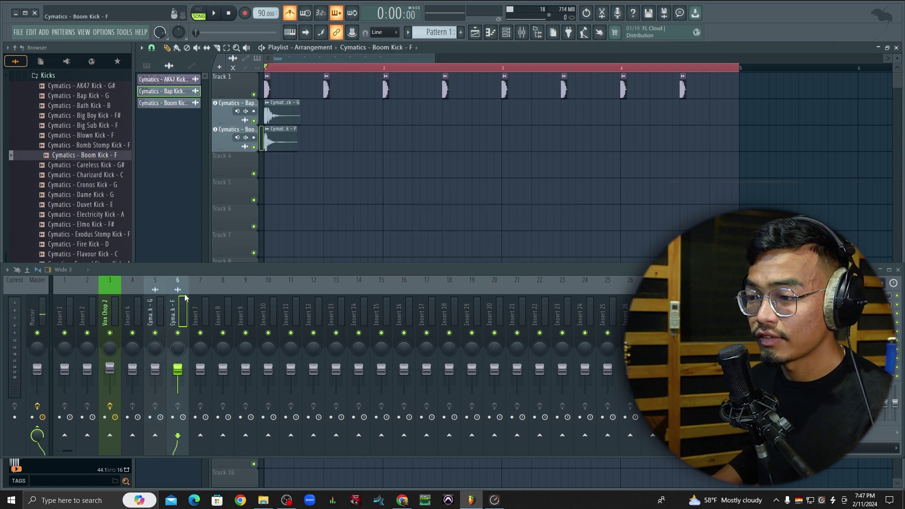
pyautogui.keyDown('ctrl'); pyautogui.scroll(2, 376, 152); pyautogui.keyUp('ctrl')
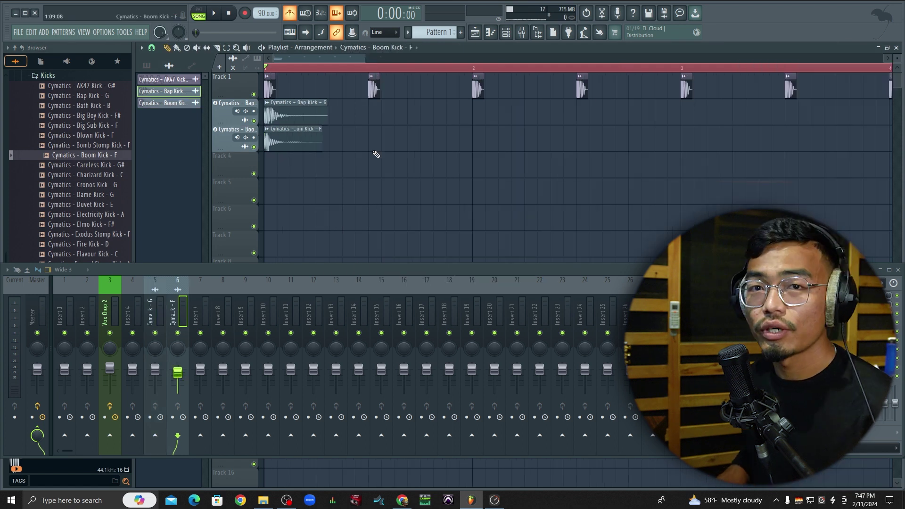
pyautogui.hotkey('ctrl', 's')
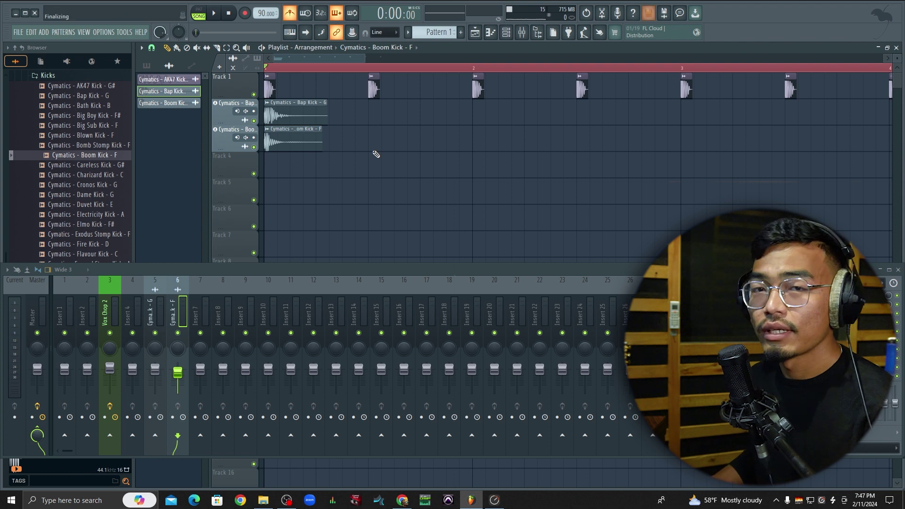
# Delete the Bap Kick and Boom Kick clips from Tracks 2 and 3.
pyautogui.rightClick(305, 119)
pyautogui.rightClick(310, 140)
pyautogui.keyDown('ctrl'); pyautogui.scroll(-2, 264, 113); pyautogui.keyUp('ctrl')
pyautogui.keyDown('ctrl'); pyautogui.scroll(4, 230, 80); pyautogui.keyUp('ctrl')
pyautogui.rightClick(345, 127)
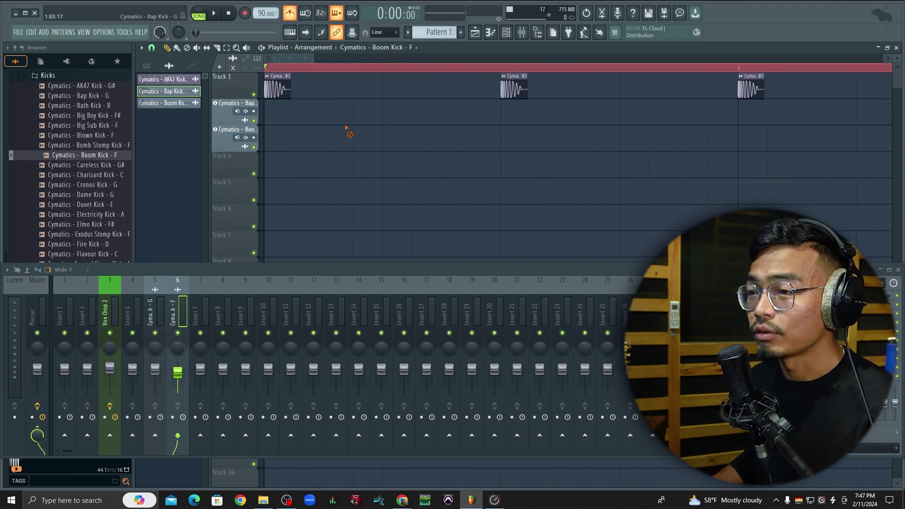
# Place Cymatics - Cronos Kick - G on Track 5 and assign its audio clip to a free mixer track.
pyautogui.moveTo(94, 185); pyautogui.dragTo(382, 198)
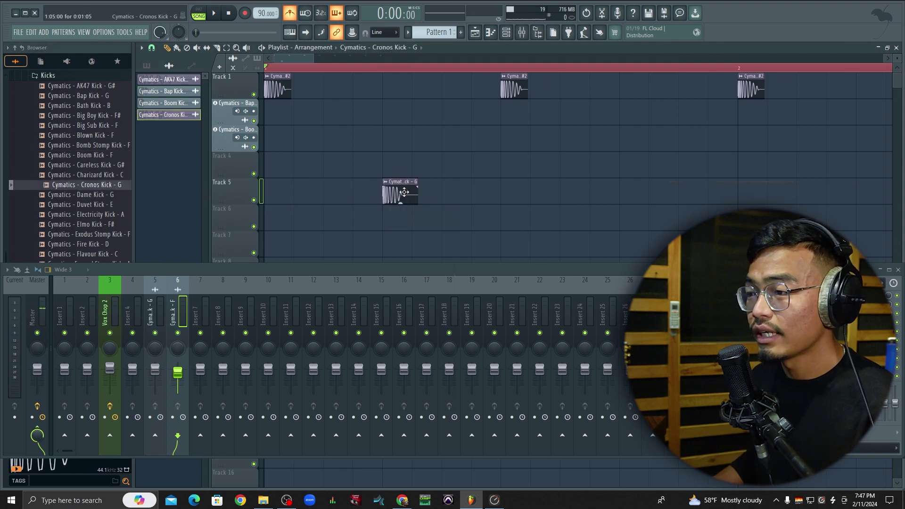
pyautogui.doubleClick(405, 192)
pyautogui.moveTo(392, 111); pyautogui.dragTo(412, 58)
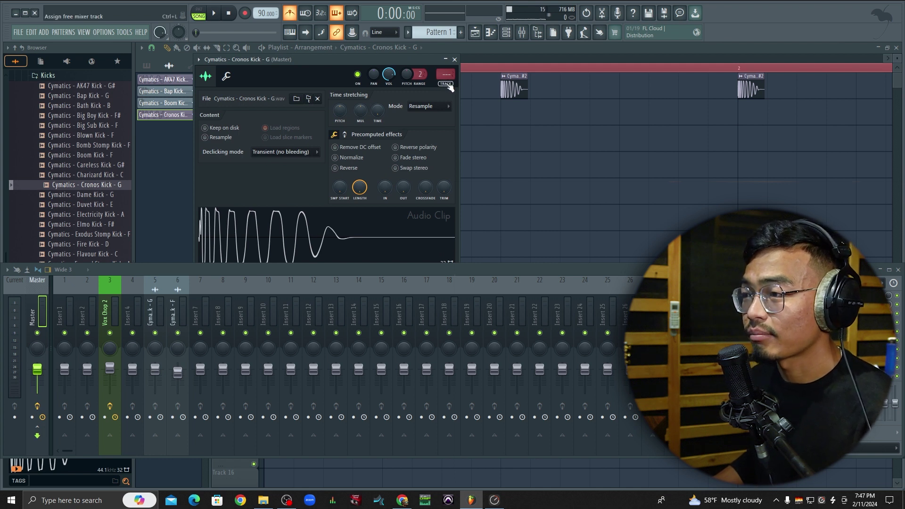
pyautogui.click(446, 83)
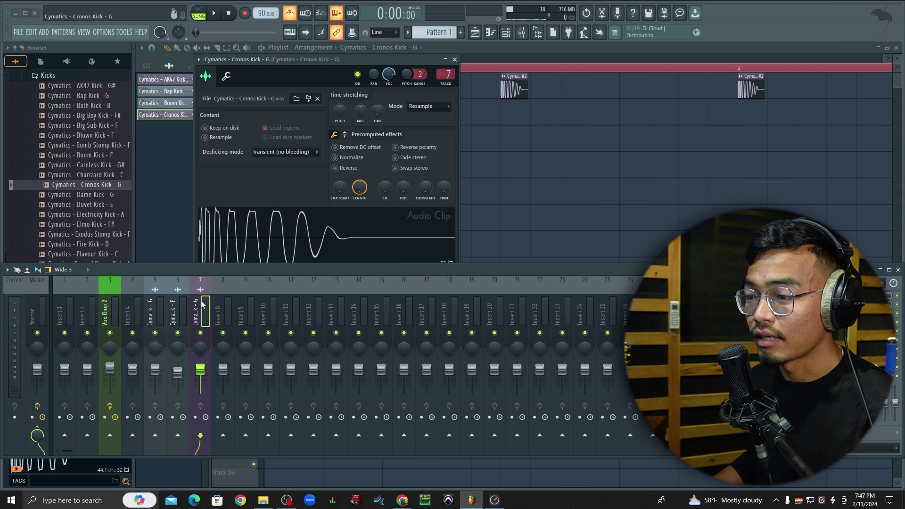
pyautogui.click(455, 60)
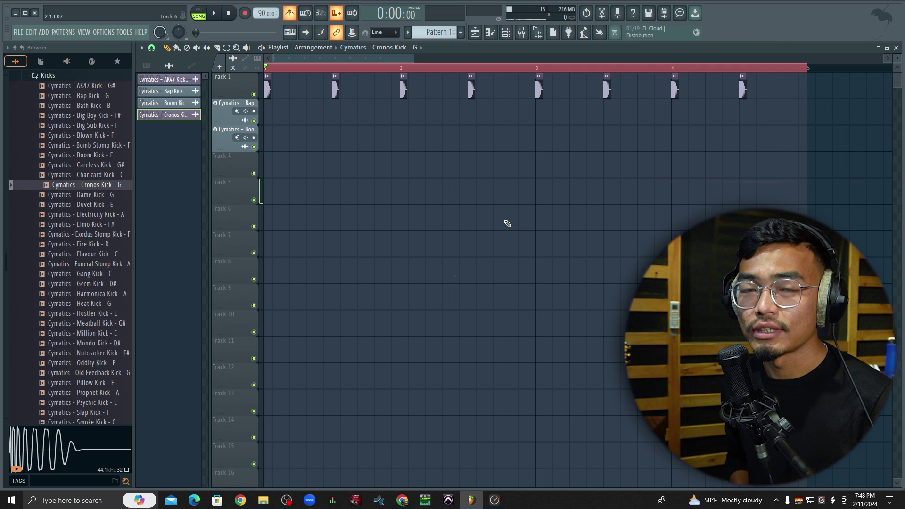
# Delete all clips from the playlist.
pyautogui.hotkey('ctrl', 'a')
pyautogui.press('Delete')
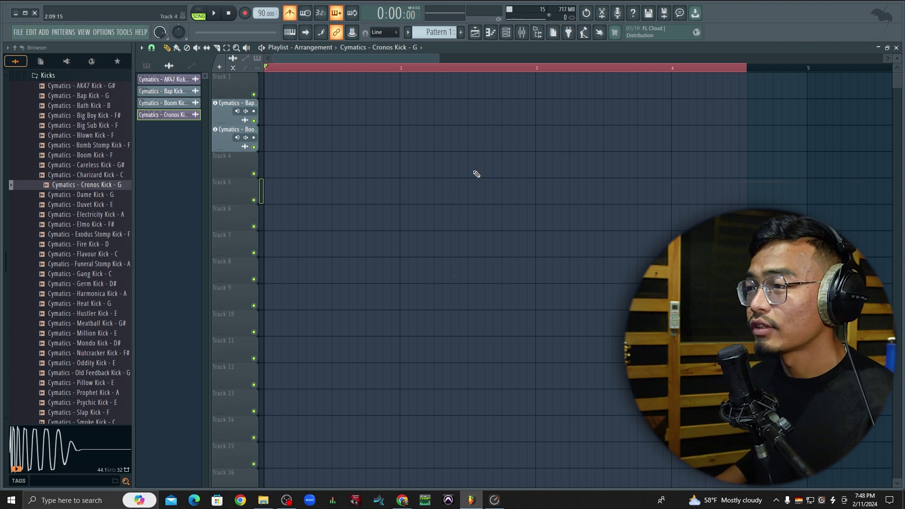
# Rename Pattern 1 as snare and give it a green color.
pyautogui.click(461, 36)
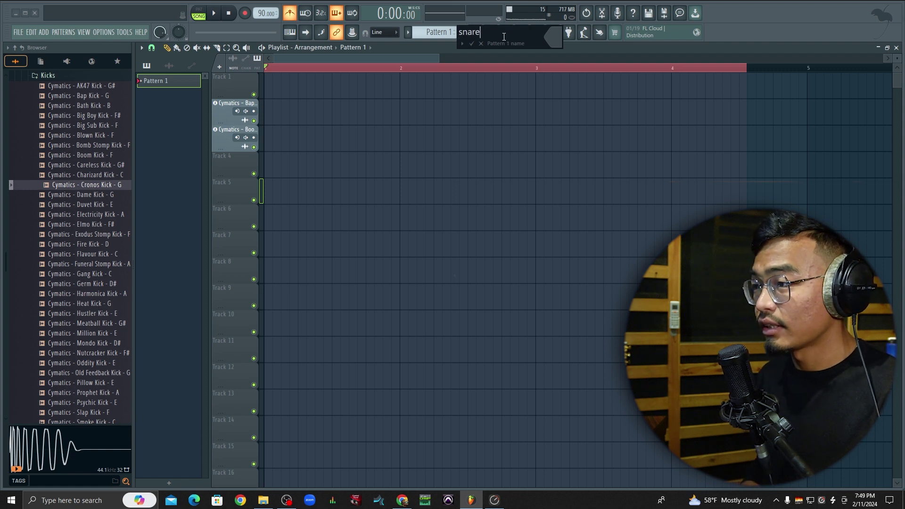
pyautogui.click(561, 41)
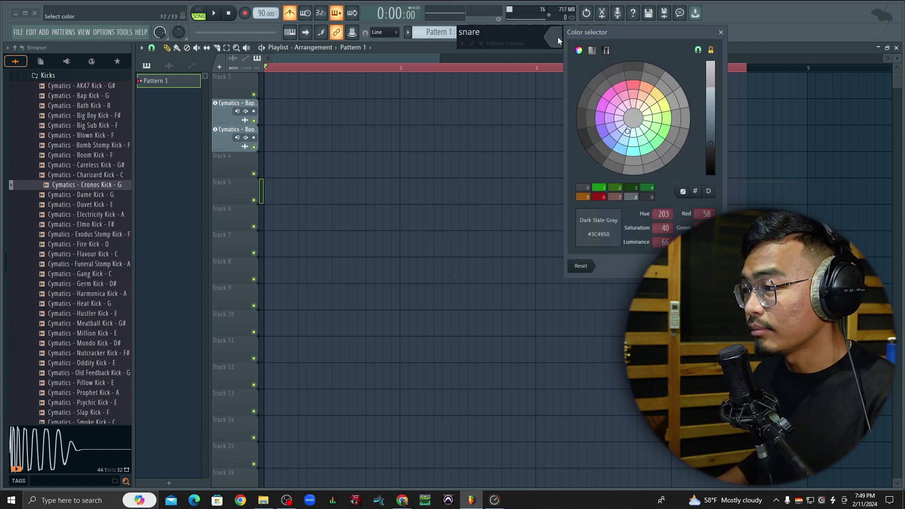
pyautogui.click(672, 120)
pyautogui.press('Return')
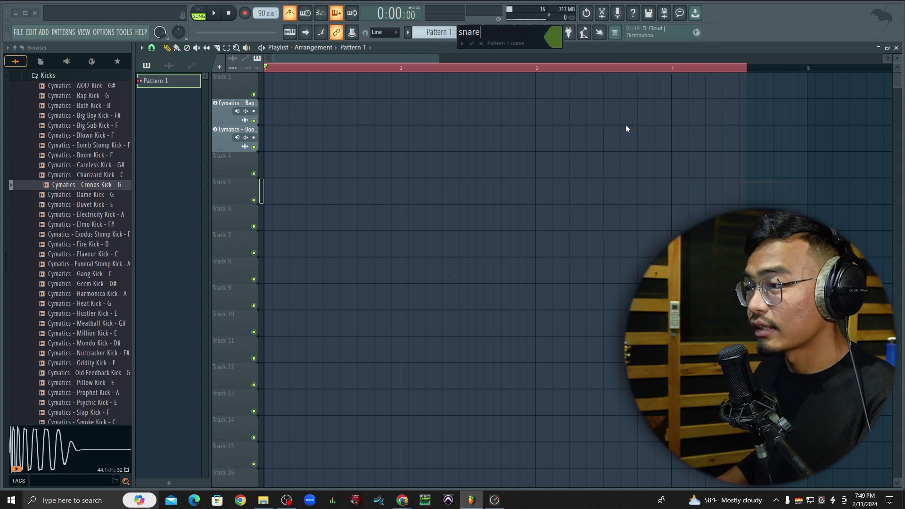
pyautogui.press('Return')
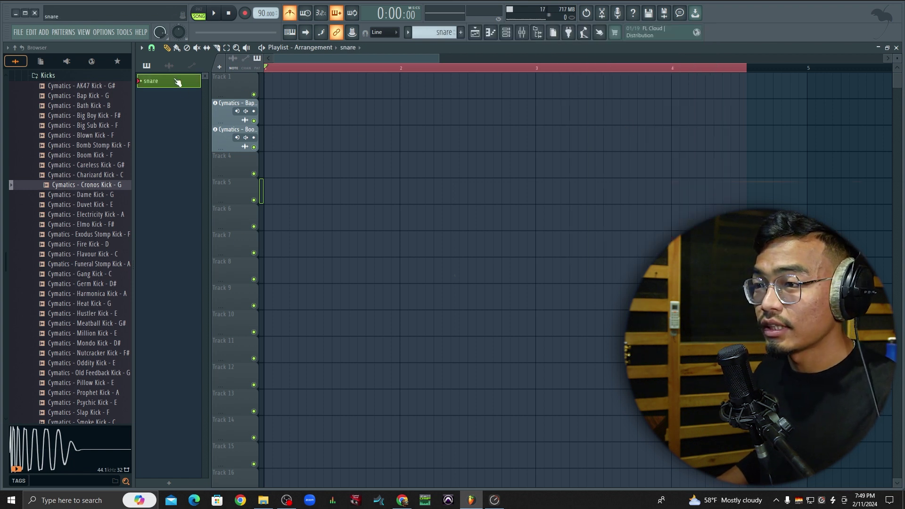
# Place the snare pattern at the start of Track 5 and set the project tempo to 120.
pyautogui.click(293, 191)
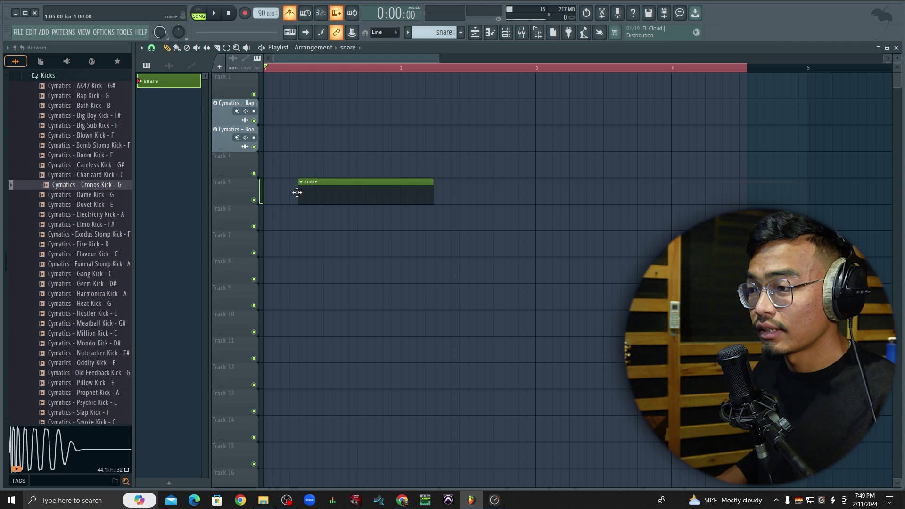
pyautogui.moveTo(354, 191); pyautogui.dragTo(317, 191)
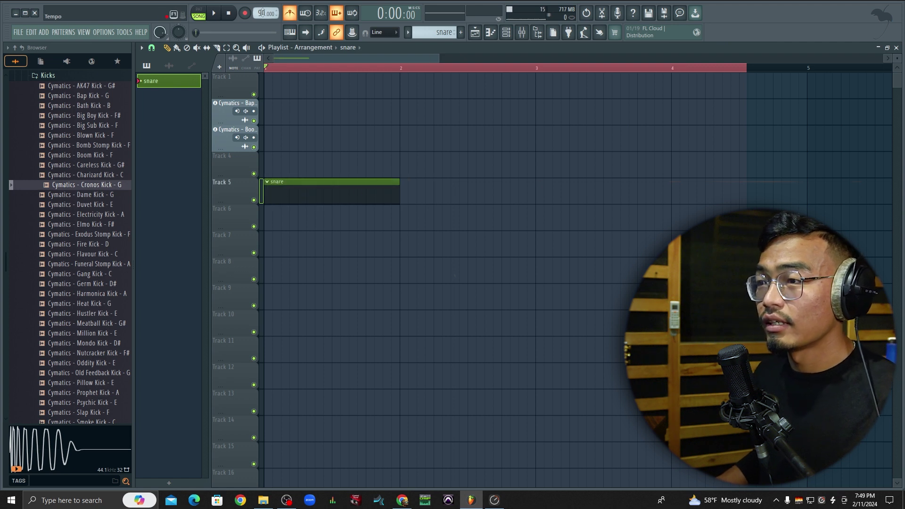
pyautogui.moveTo(260, 13); pyautogui.dragTo(257, 14)
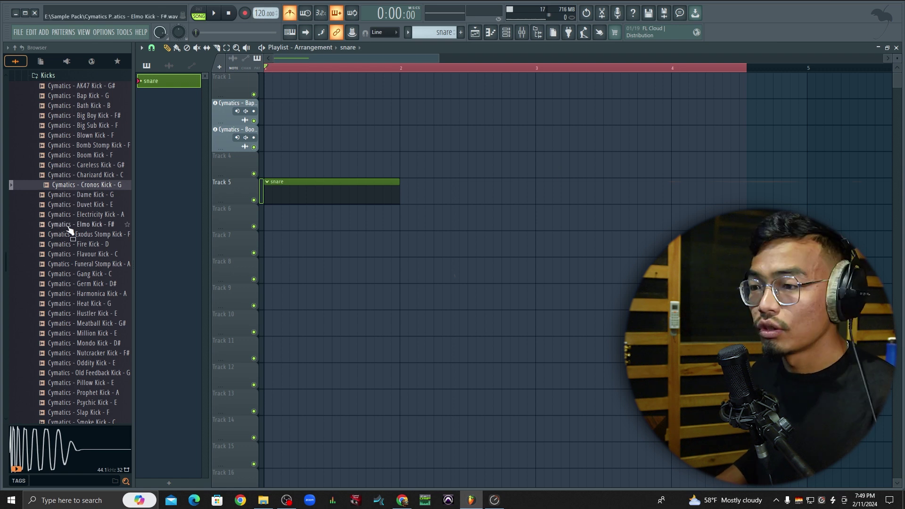
# Load Cymatics - Filter God Snare - F# from the Snares folder into the Channel rack as a new channel.
pyautogui.scroll(-10, 69, 227)
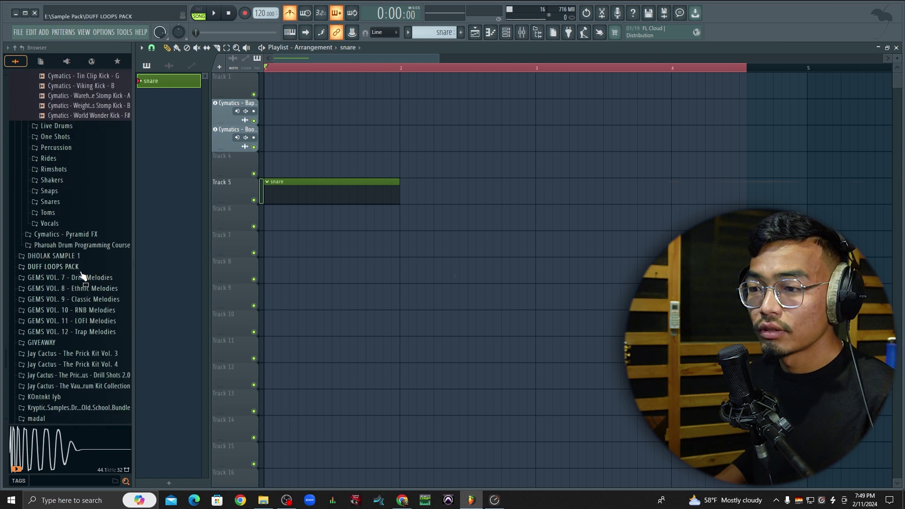
pyautogui.click(67, 202)
pyautogui.rightClick(81, 225)
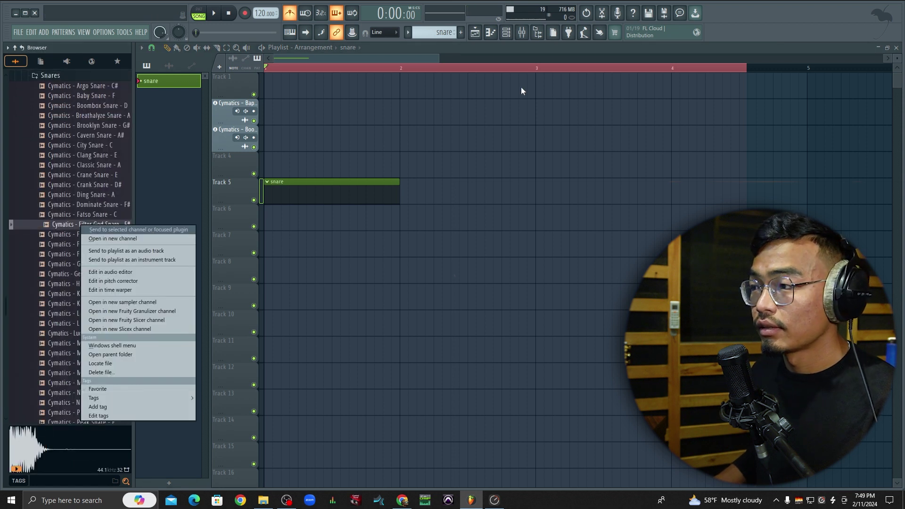
pyautogui.click(113, 238)
pyautogui.moveTo(75, 227); pyautogui.dragTo(375, 178)
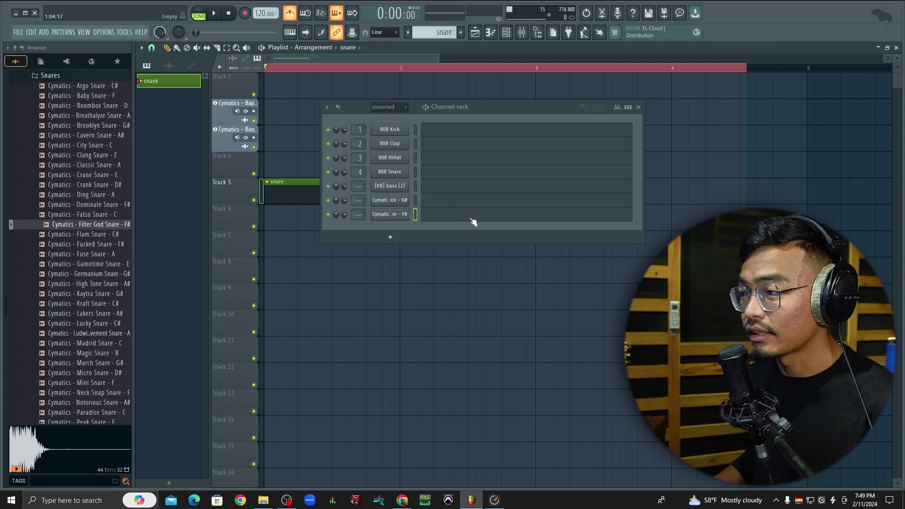
# Add a D5 note on the third beat of bars 1 to 4 in the Filter God Snare's Piano roll.
pyautogui.rightClick(401, 216)
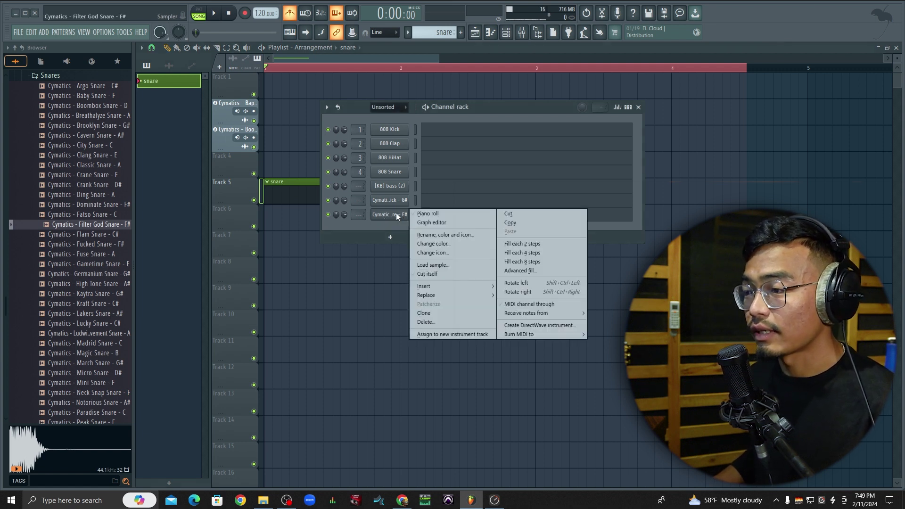
pyautogui.click(442, 213)
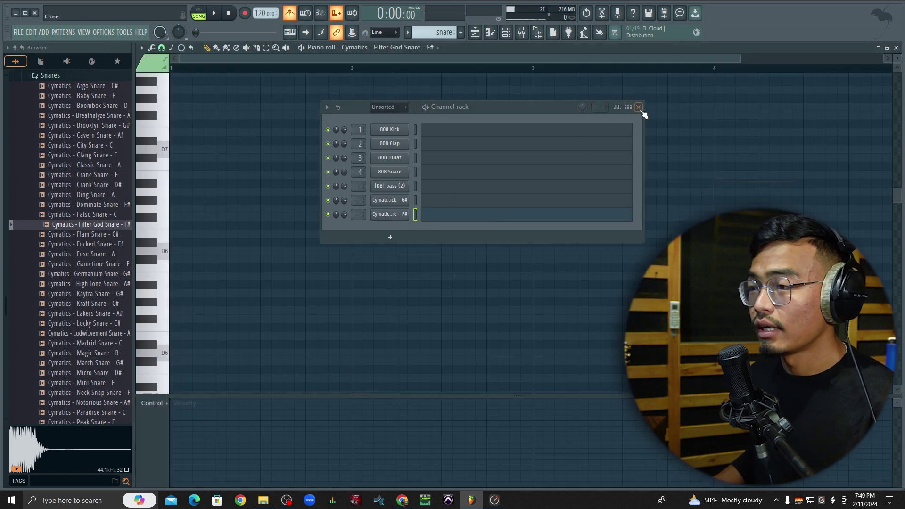
pyautogui.click(639, 107)
pyautogui.moveTo(246, 256); pyautogui.dragTo(252, 353)
pyautogui.scroll(-3, 303, 268)
pyautogui.click(389, 277)
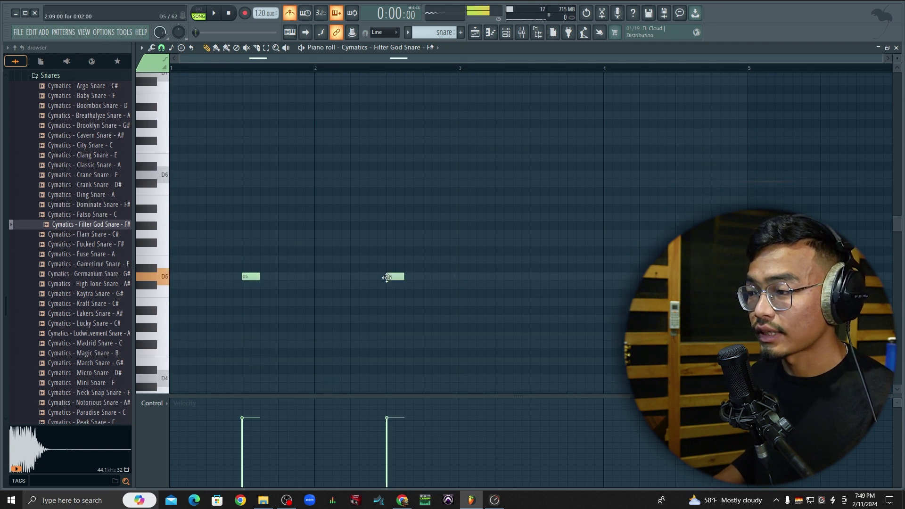
pyautogui.click(535, 276)
pyautogui.click(678, 277)
# Play back the snare pattern in the playlist and extend the time selection to the end of bar 4.
pyautogui.press('space')
pyautogui.scroll(2, 174, 198)
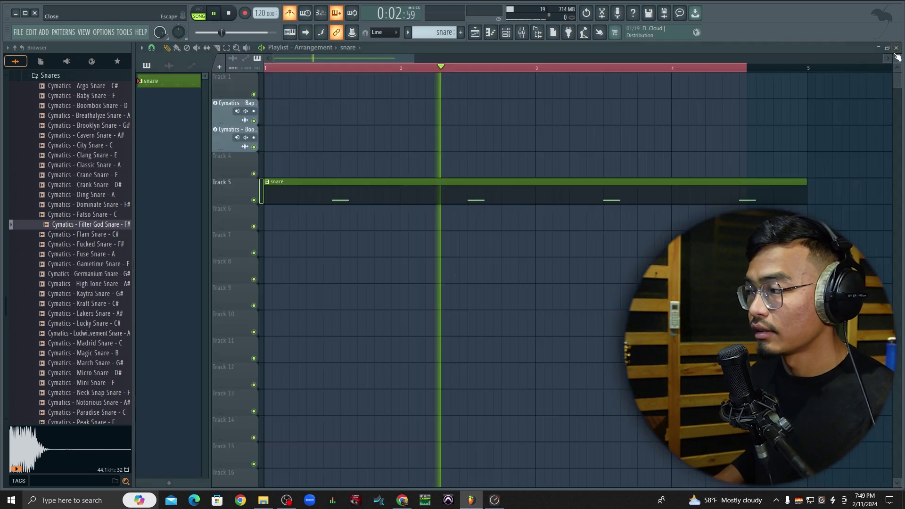
pyautogui.click(896, 48)
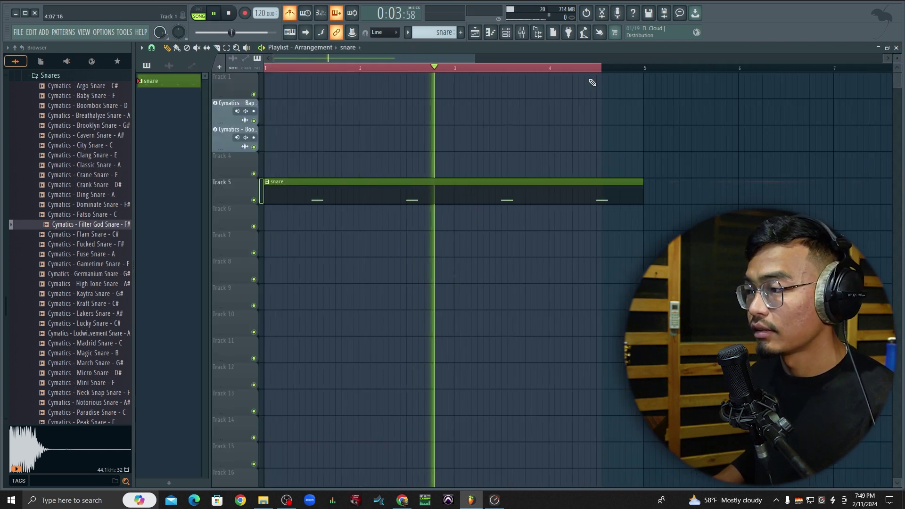
pyautogui.moveTo(601, 68); pyautogui.dragTo(646, 77)
pyautogui.scroll(-2, 673, 160)
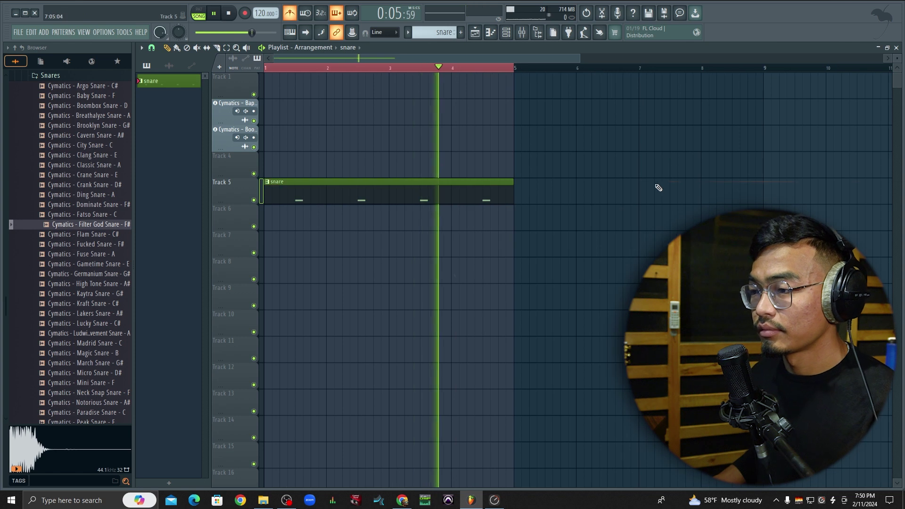
pyautogui.press('space')
# Clear the time selection and duplicate the four-bar snare clip twice along Track 5.
pyautogui.keyDown('ctrl'); pyautogui.click(418, 69); pyautogui.keyUp('ctrl')
pyautogui.scroll(2, 418, 69)
pyautogui.scroll(-4, 419, 69)
pyautogui.moveTo(508, 245); pyautogui.dragTo(353, 158)
pyautogui.scroll(-1, 474, 138)
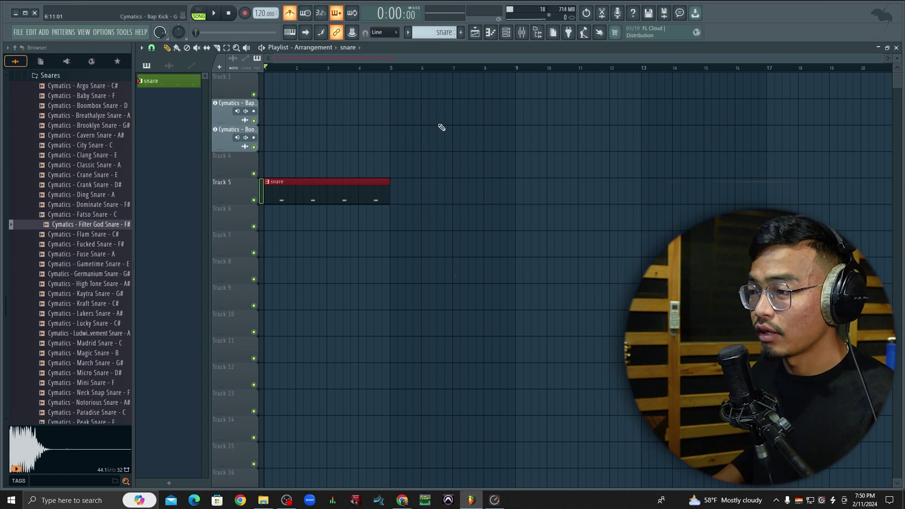
pyautogui.hotkey('ctrl', 'b')
pyautogui.hotkey('ctrl', 'b')
pyautogui.scroll(-1, 442, 127)
pyautogui.hotkey('ctrl', 'd')
pyautogui.scroll(2, 461, 292)
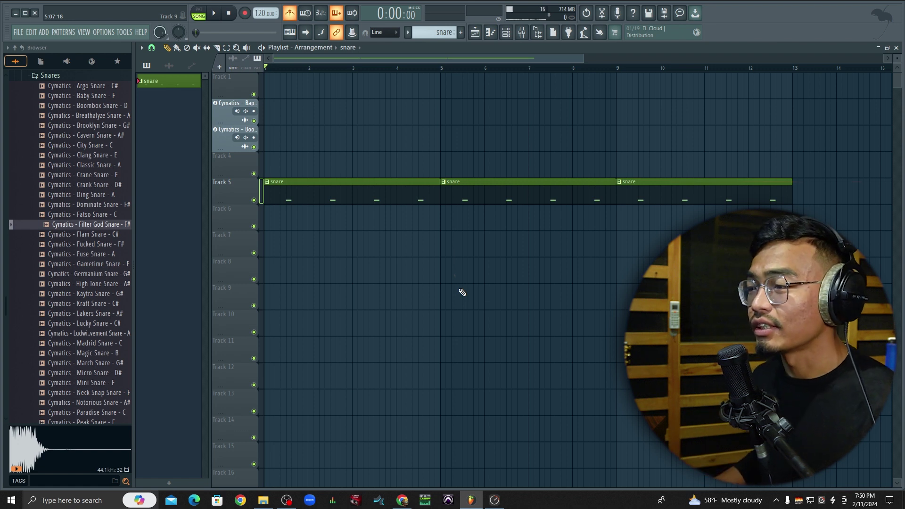
# Delete the third snare clip from Track 5.
pyautogui.scroll(-2, 463, 292)
pyautogui.rightClick(546, 195)
pyautogui.scroll(2, 217, 192)
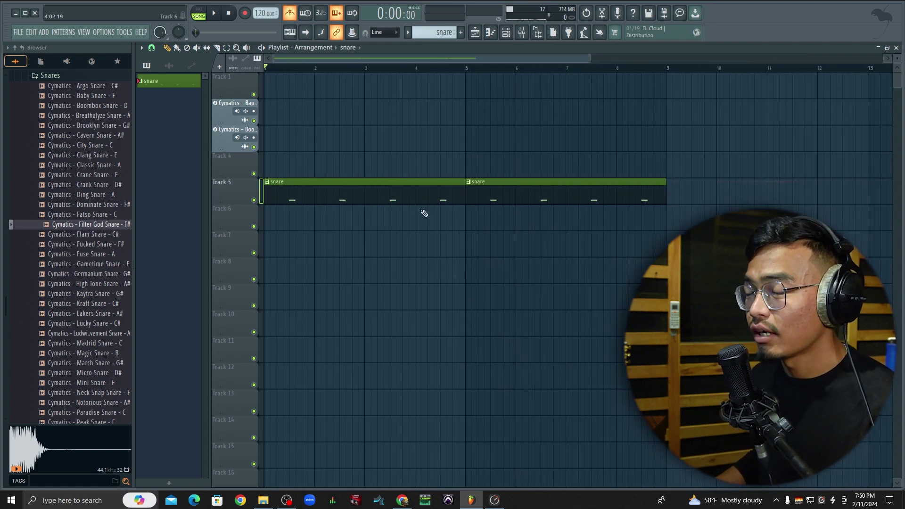
# Play back bars 1 to 4 with the first snare clip selected, and clear the selection.
pyautogui.moveTo(465, 68); pyautogui.dragTo(297, 75)
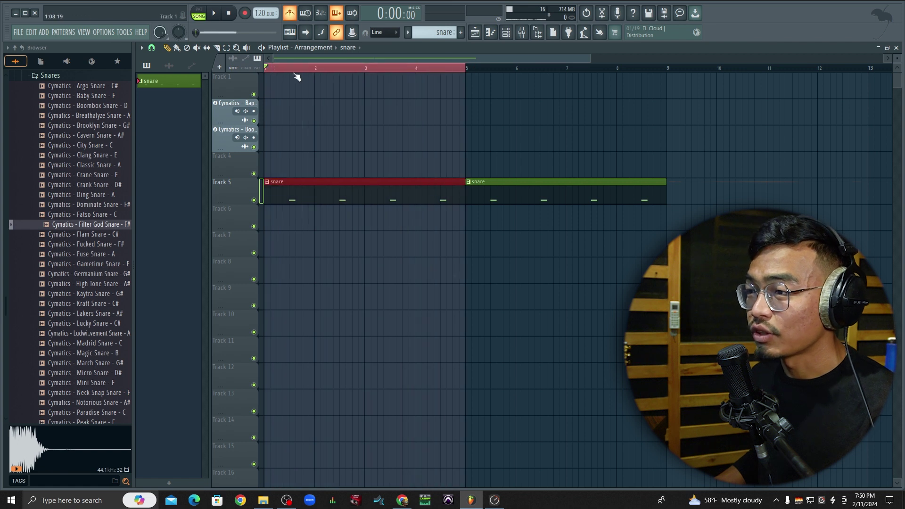
pyautogui.press('space')
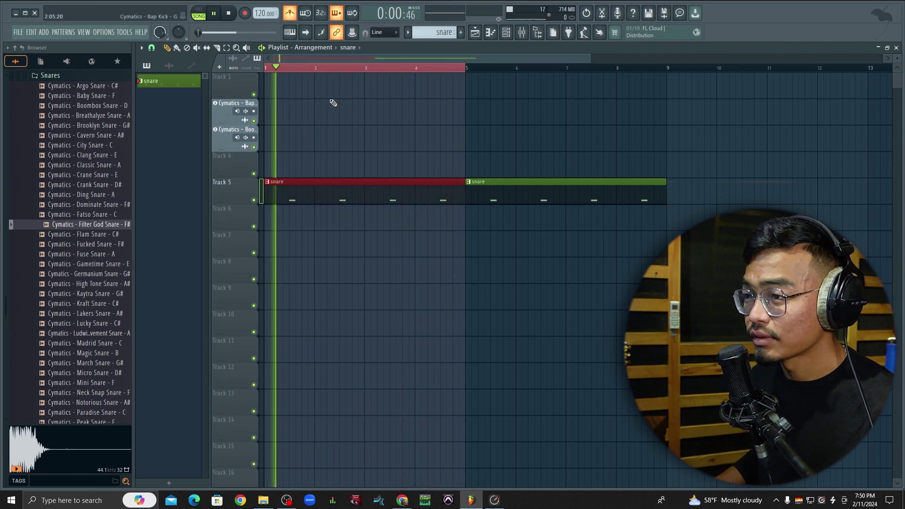
pyautogui.keyDown('ctrl'); pyautogui.click(384, 120); pyautogui.keyUp('ctrl')
pyautogui.press('space')
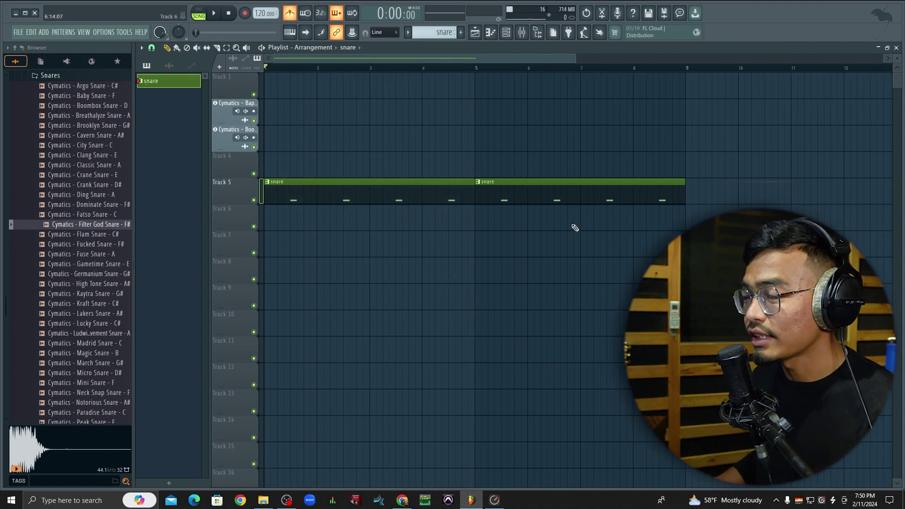
# Open the second snare clip's Piano roll, add Db5 and B4 notes in bar 1 and an A4 note at bar 2, and return to the playlist.
pyautogui.doubleClick(536, 195)
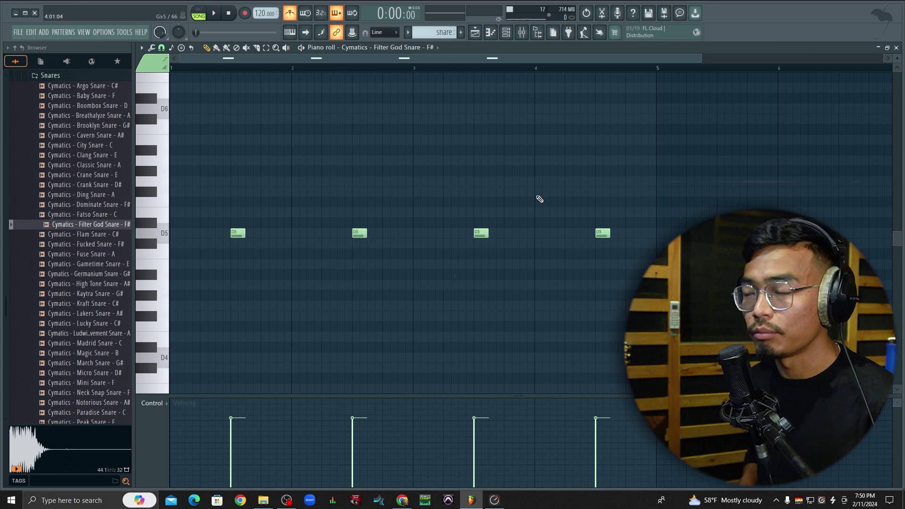
pyautogui.keyDown('ctrl'); pyautogui.scroll(1, 173, 243); pyautogui.keyUp('ctrl')
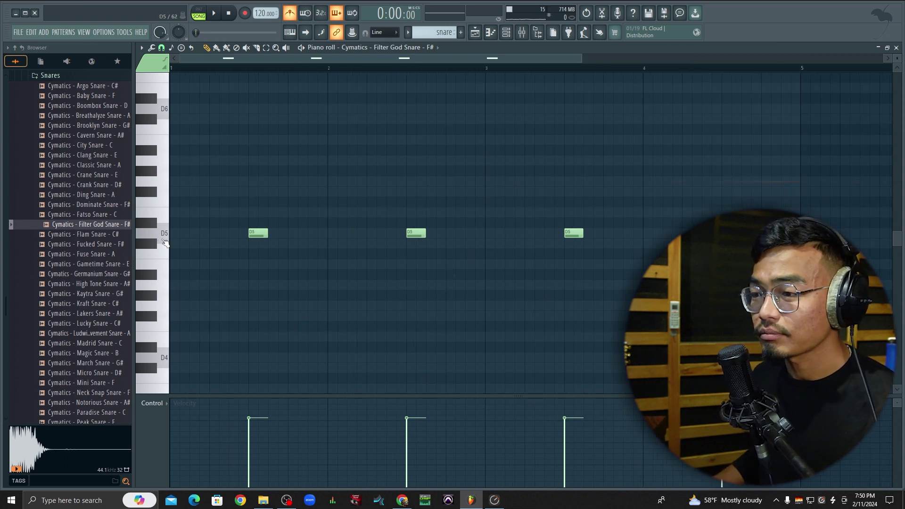
pyautogui.click(214, 243)
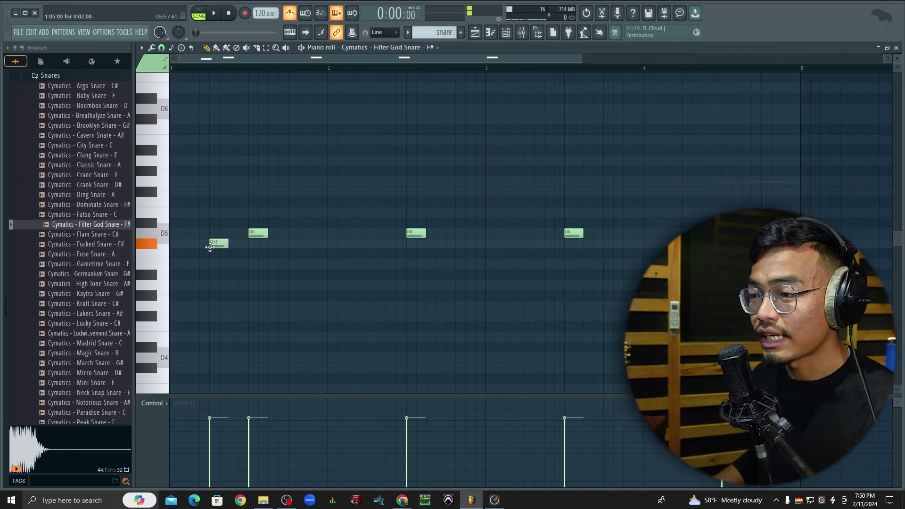
pyautogui.click(294, 264)
pyautogui.click(330, 285)
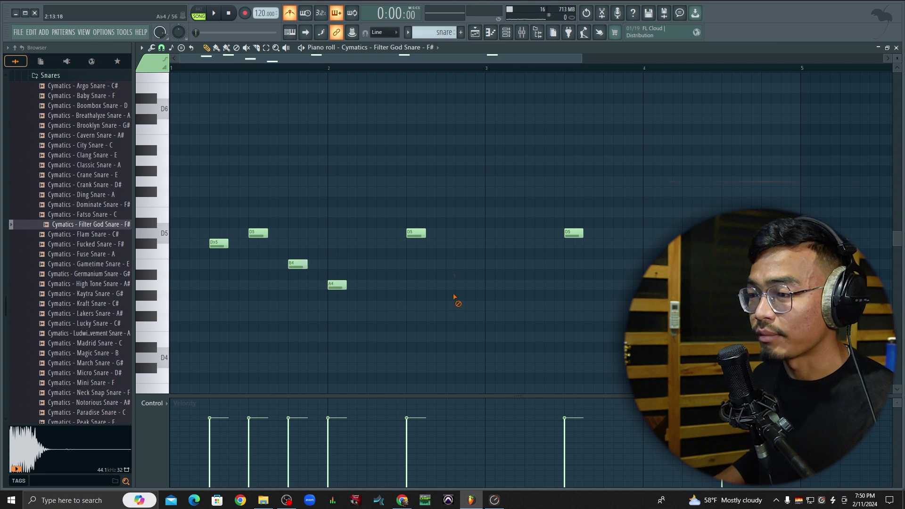
pyautogui.click(897, 48)
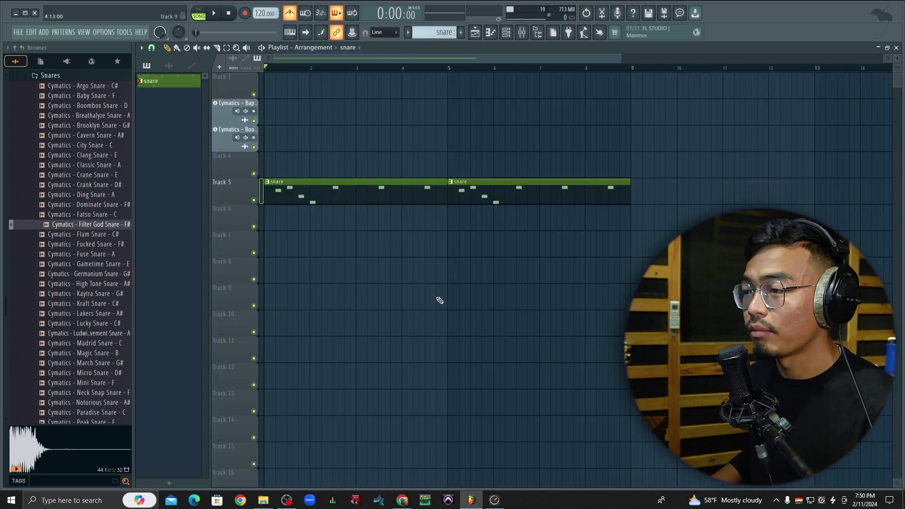
pyautogui.moveTo(399, 249); pyautogui.dragTo(298, 193)
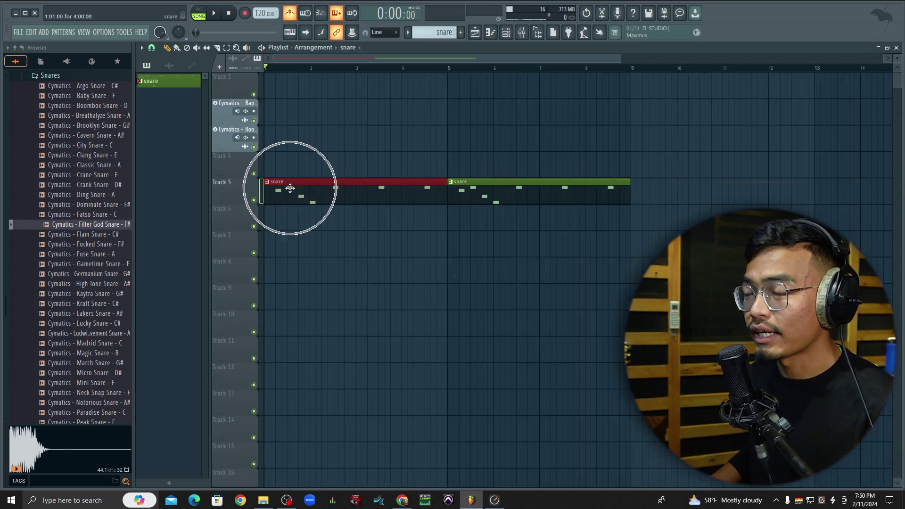
pyautogui.keyDown('ctrl'); pyautogui.click(330, 212); pyautogui.keyUp('ctrl')
pyautogui.moveTo(349, 270); pyautogui.dragTo(304, 173)
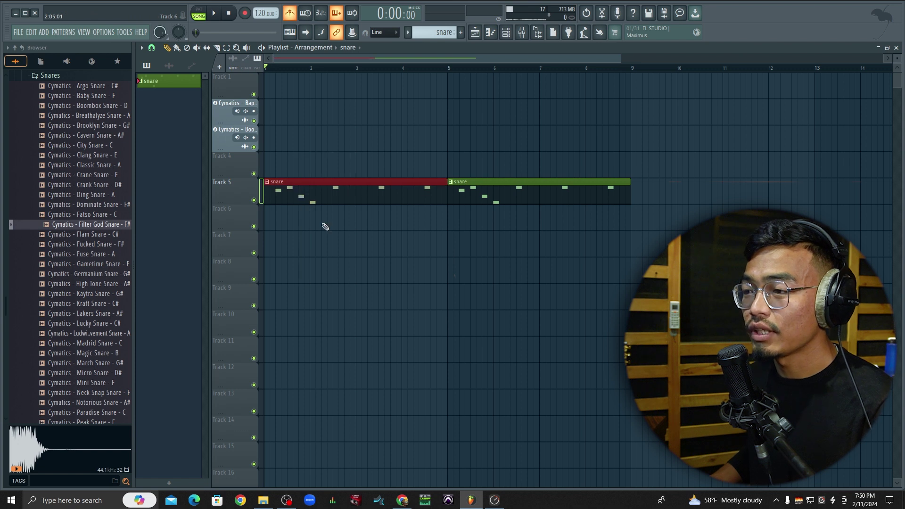
pyautogui.keyDown('ctrl'); pyautogui.click(350, 240); pyautogui.keyUp('ctrl')
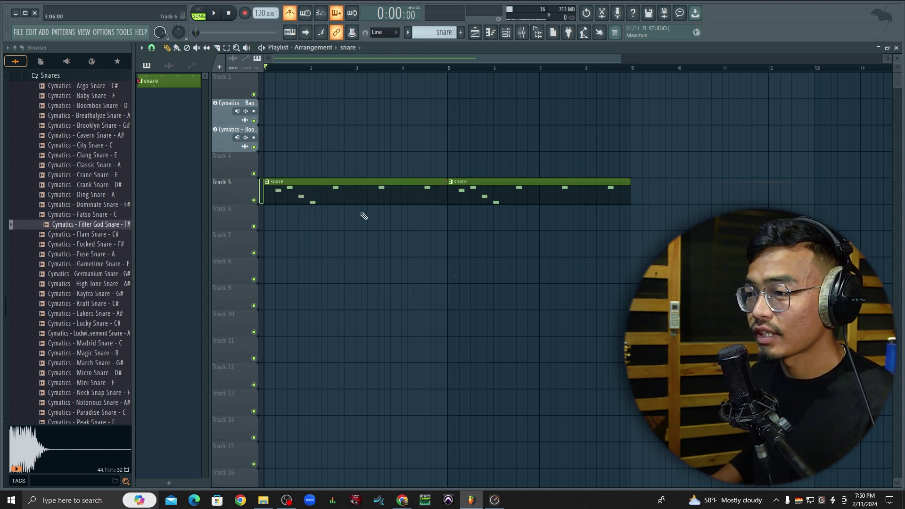
# Try to step back through the edit history to remove the extra notes from the snare pattern.
pyautogui.hotkey('ctrl', 'shift', 'z')
pyautogui.hotkey('ctrl', 'shift', 'z')
pyautogui.hotkey('ctrl', 'shift', 'z')
pyautogui.hotkey('ctrl', 'shift', 'z')
pyautogui.hotkey('ctrl', 'shift', 'z')
pyautogui.hotkey('ctrl', 'shift', 'z')
pyautogui.hotkey('ctrl', 'shift', 'z')
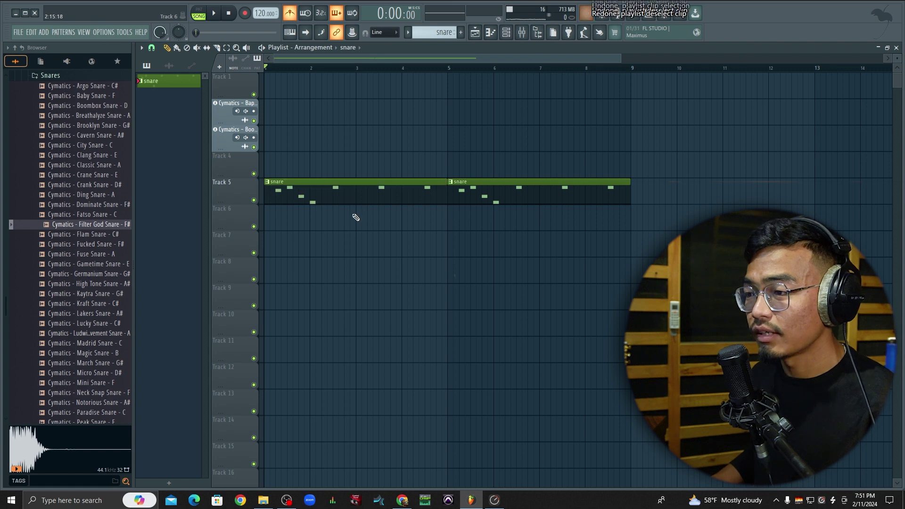
pyautogui.hotkey('ctrl', 'shift', 'z')
pyautogui.hotkey('ctrl', 'shift', 'z')
# Delete the added Db5, B4 and A4 notes in the snare clip's Piano roll and return to the playlist.
pyautogui.doubleClick(370, 197)
pyautogui.moveTo(491, 323); pyautogui.dragTo(169, 211)
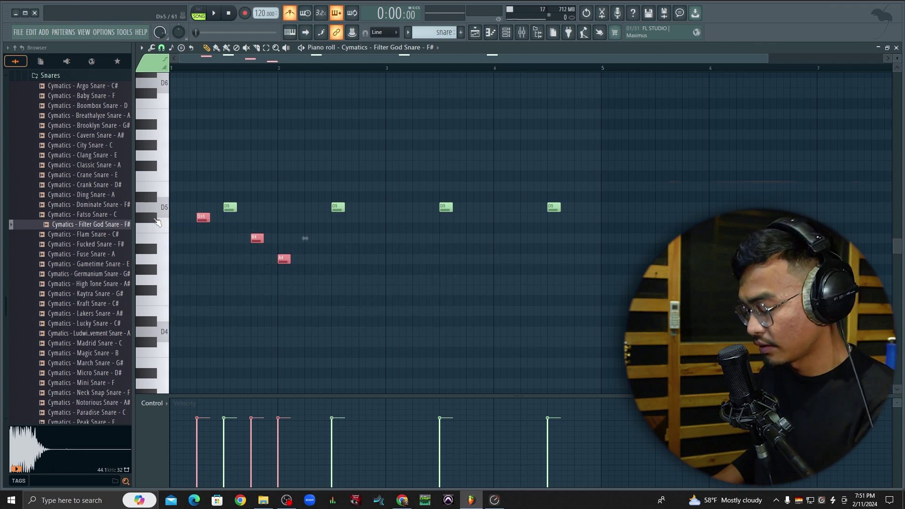
pyautogui.press('Delete')
pyautogui.click(896, 48)
pyautogui.scroll(-2, 526, 260)
pyautogui.keyDown('ctrl'); pyautogui.click(508, 267); pyautogui.keyUp('ctrl')
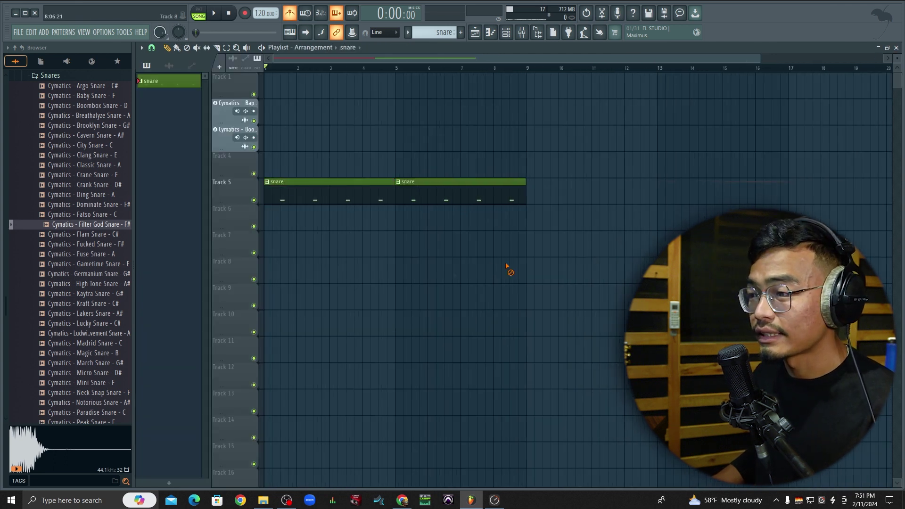
# Place the playhead at bar 5 and make the second snare clip on Track 5 unique.
pyautogui.scroll(2, 311, 213)
pyautogui.keyDown('ctrl'); pyautogui.click(317, 214); pyautogui.keyUp('ctrl')
pyautogui.moveTo(318, 215); pyautogui.dragTo(326, 153)
pyautogui.click(434, 68)
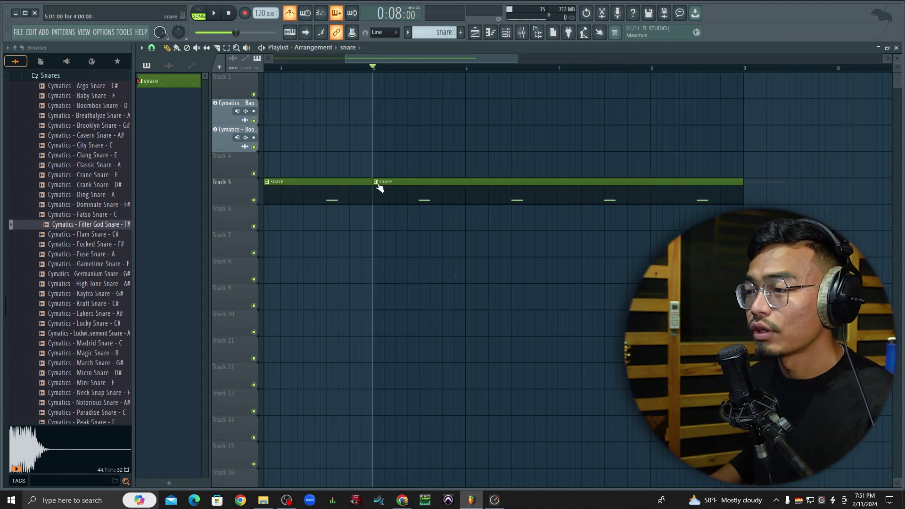
pyautogui.rightClick(379, 187)
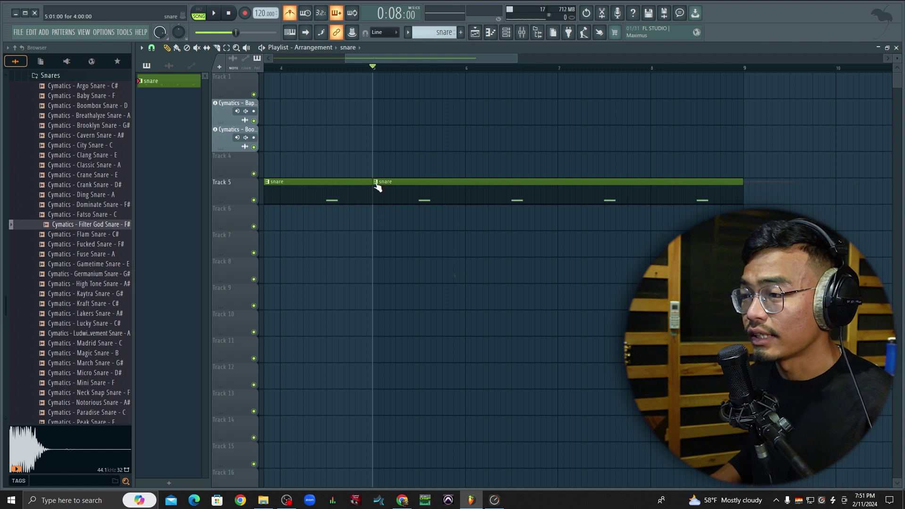
pyautogui.rightClick(376, 186)
pyautogui.click(417, 262)
pyautogui.scroll(-5, 511, 249)
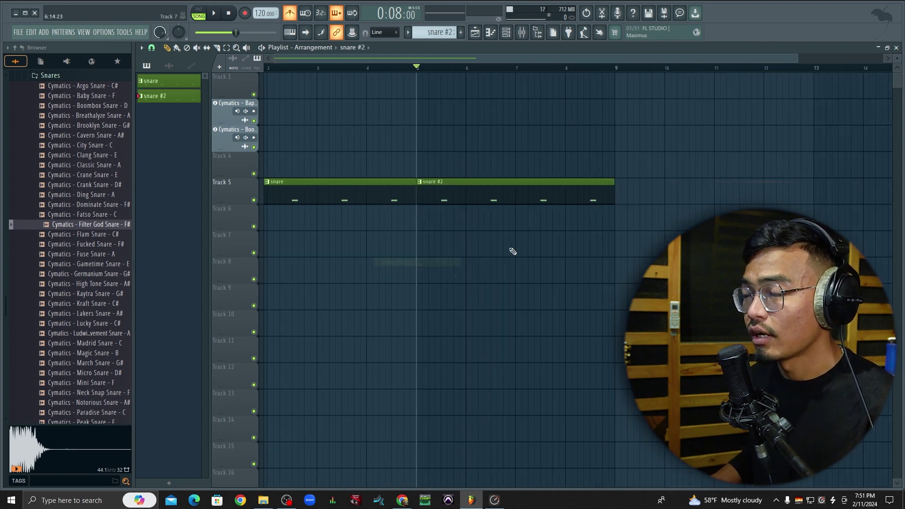
# Add Ab5, Eb4, Bb4, Db6, C6, Bb5, Ab4, D6 and F5 notes across bars 1 to 4 of the second snare clip and return to the playlist.
pyautogui.scroll(2, 330, 235)
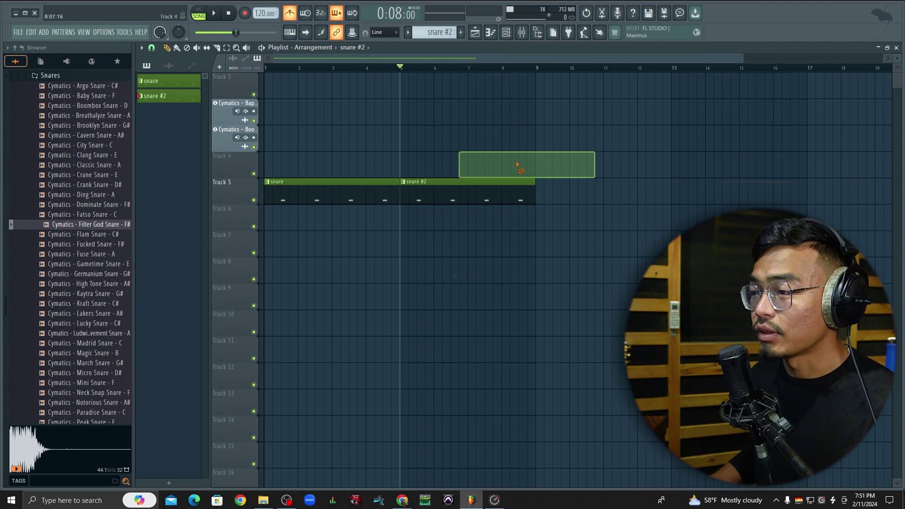
pyautogui.doubleClick(461, 198)
pyautogui.click(242, 171)
pyautogui.click(316, 347)
pyautogui.click(457, 274)
pyautogui.click(465, 119)
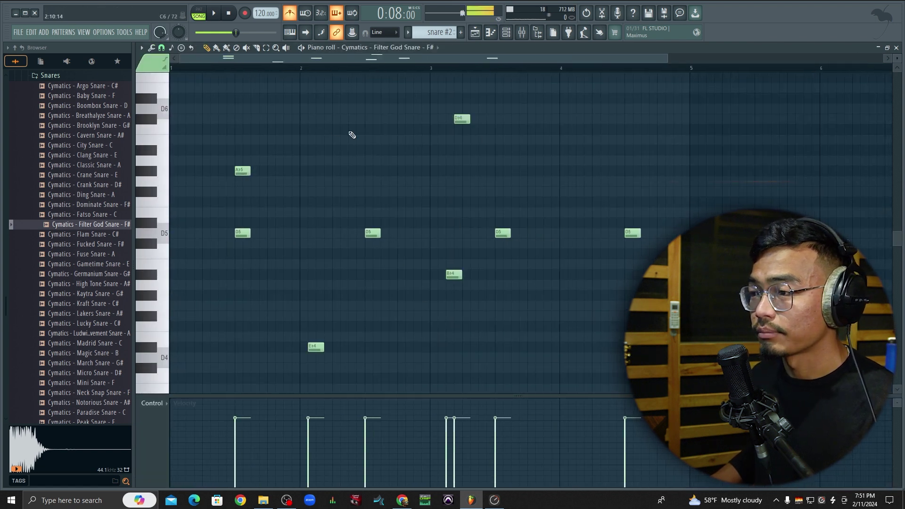
pyautogui.click(341, 129)
pyautogui.click(664, 150)
pyautogui.click(573, 295)
pyautogui.click(542, 109)
pyautogui.click(657, 203)
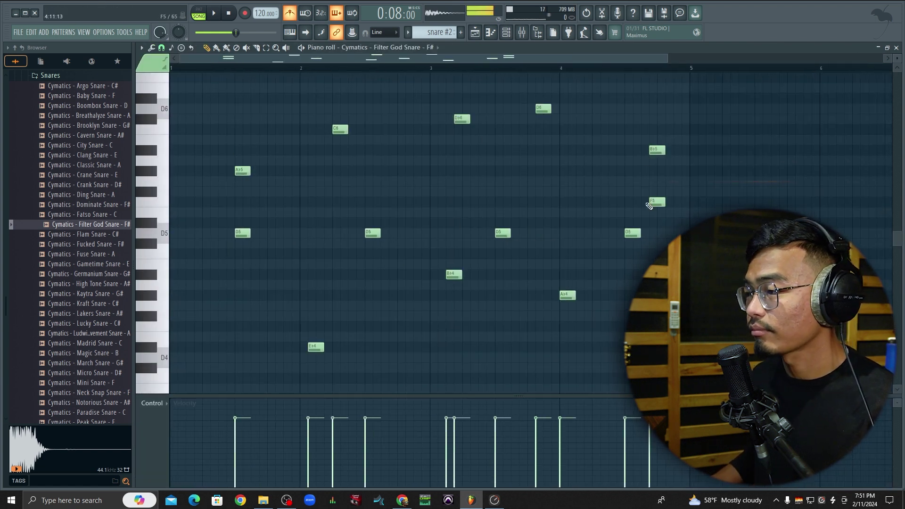
pyautogui.click(897, 48)
# Return the playhead to bar 1 and delete both snare clips from Track 5.
pyautogui.moveTo(424, 220); pyautogui.dragTo(451, 145)
pyautogui.moveTo(339, 252); pyautogui.dragTo(326, 142)
pyautogui.moveTo(336, 69); pyautogui.dragTo(253, 73)
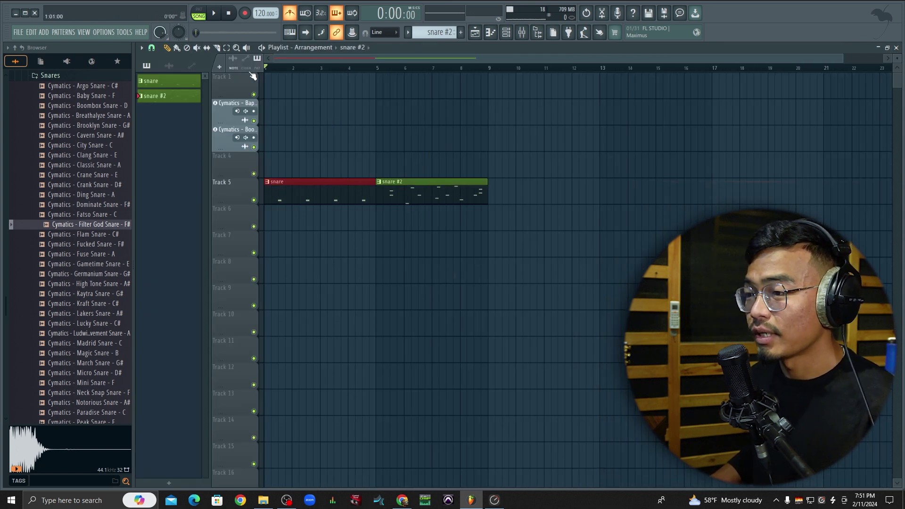
pyautogui.scroll(3, 226, 170)
pyautogui.moveTo(355, 265); pyautogui.dragTo(331, 188)
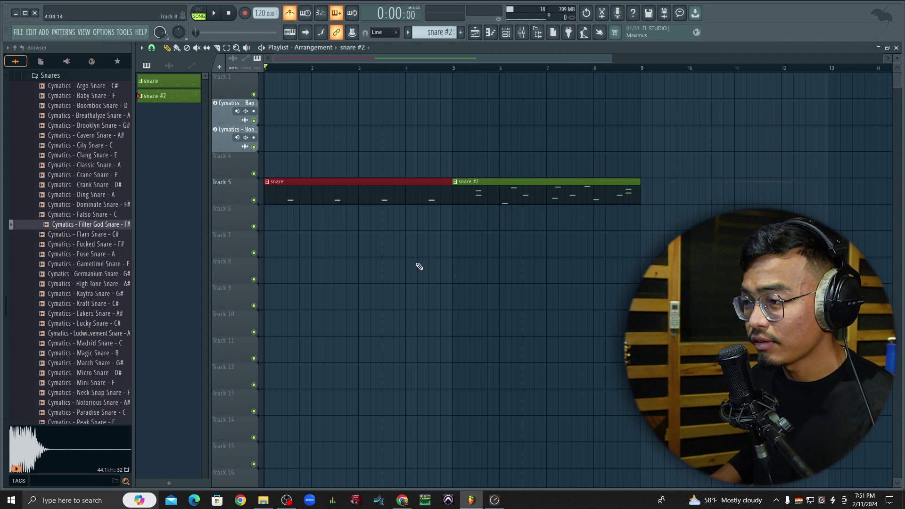
pyautogui.scroll(-2, 420, 267)
pyautogui.moveTo(360, 265); pyautogui.dragTo(333, 181)
pyautogui.moveTo(476, 256); pyautogui.dragTo(475, 190)
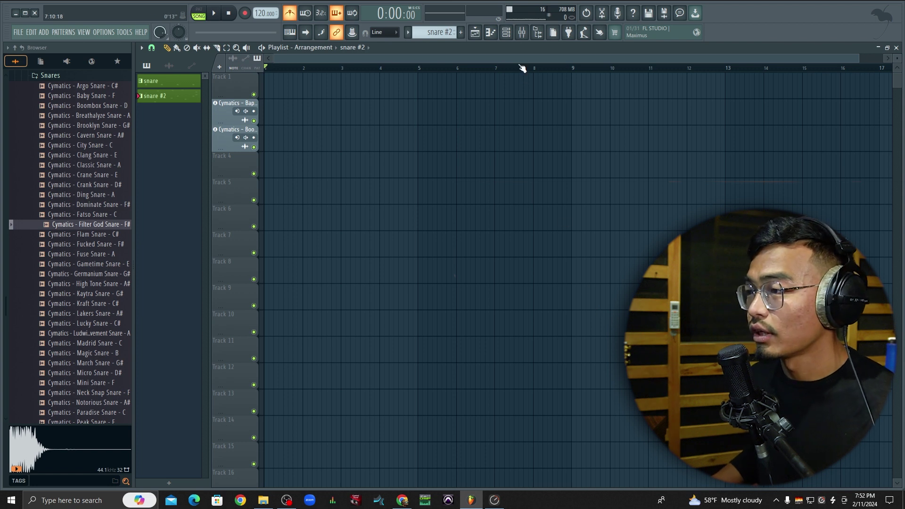
# Add a Keyscape instrument channel in the Channel rack and close the rack.
pyautogui.click(507, 32)
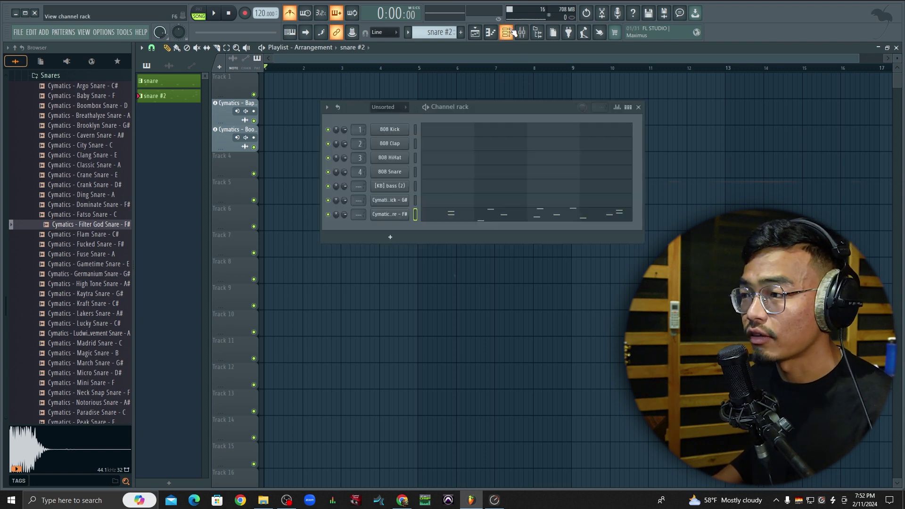
pyautogui.moveTo(487, 107); pyautogui.dragTo(497, 97)
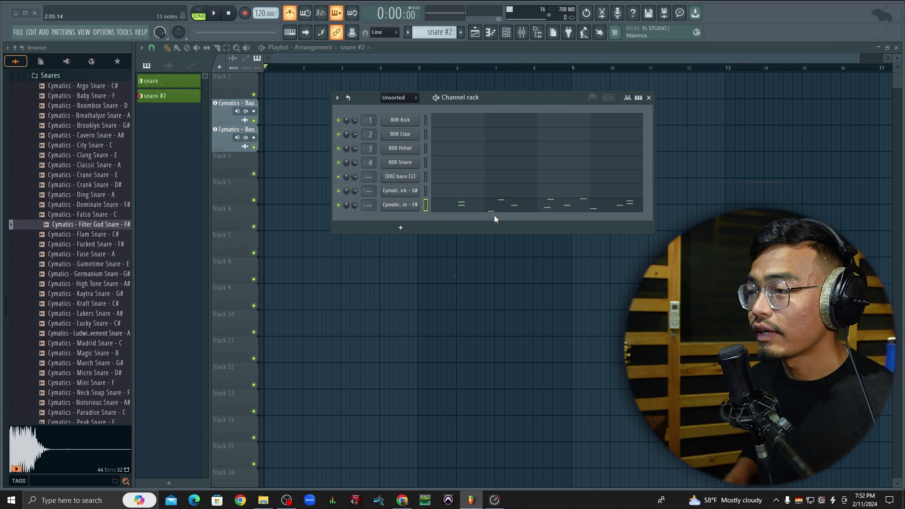
pyautogui.click(402, 229)
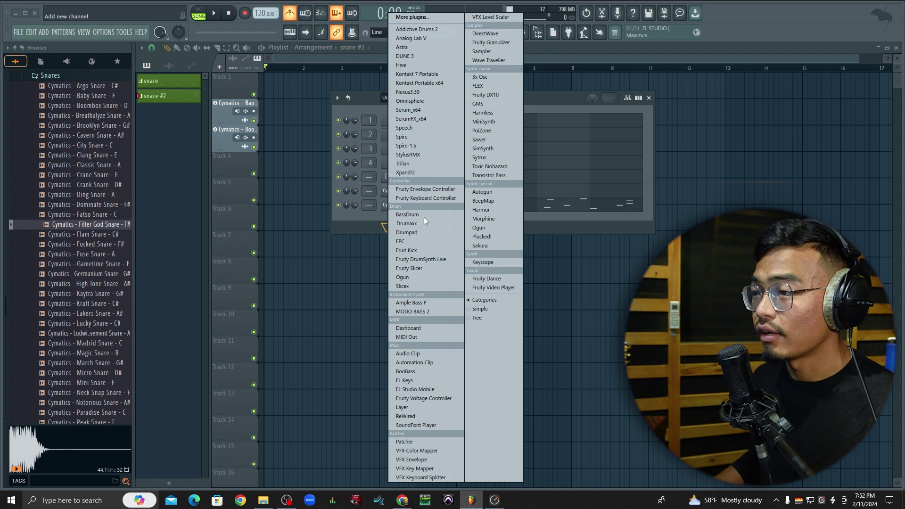
pyautogui.click(501, 262)
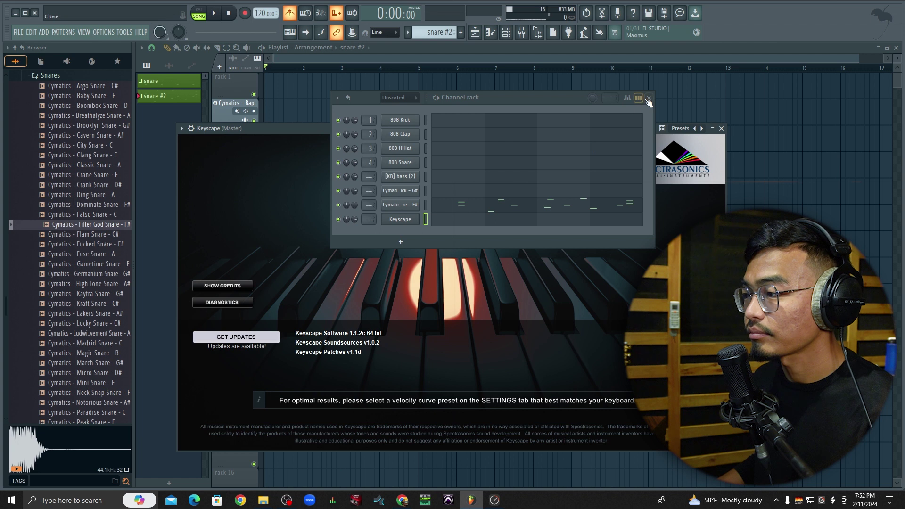
pyautogui.click(649, 99)
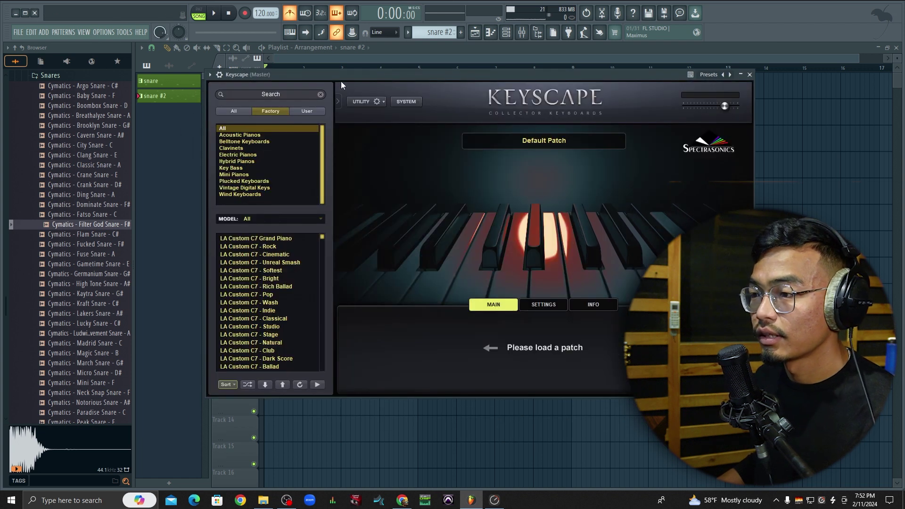
# Load the LA Custom C7 - Cinematic patch in Keyscape and audition it with a few notes.
pyautogui.click(293, 253)
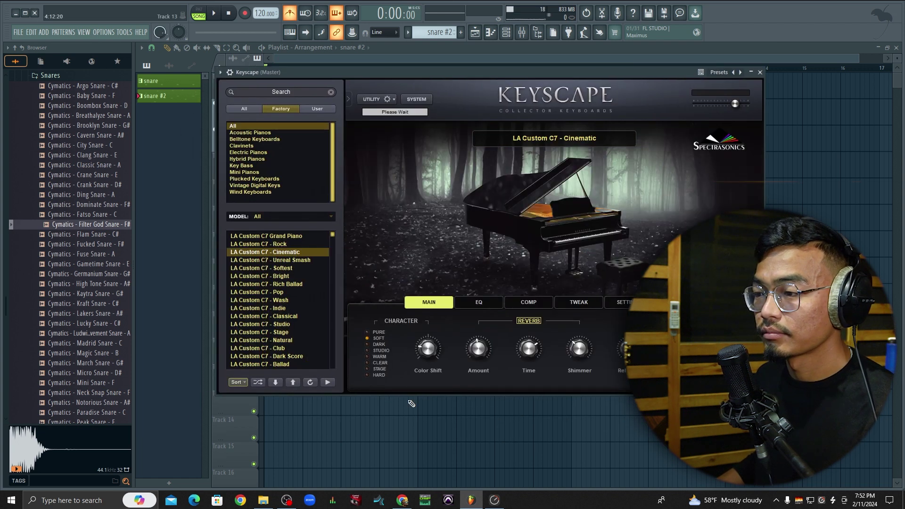
pyautogui.moveTo(500, 70); pyautogui.dragTo(531, 94)
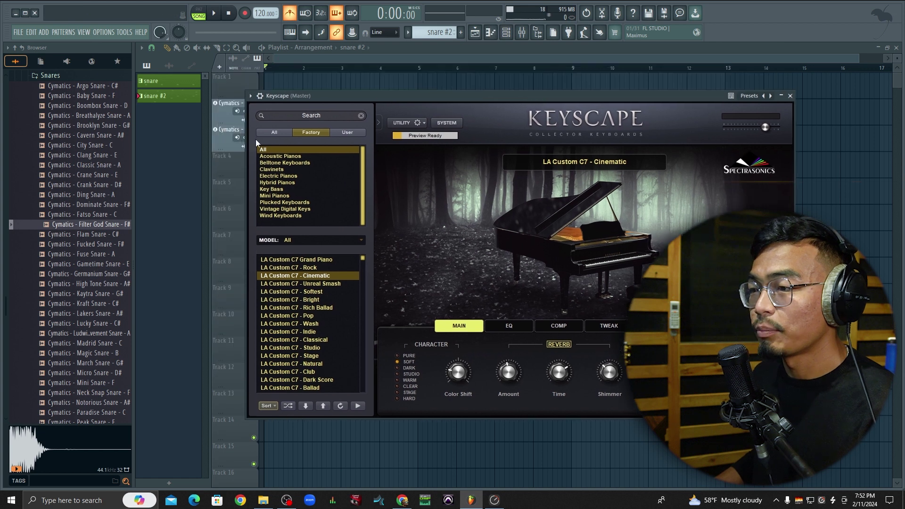
pyautogui.click(251, 95)
pyautogui.click(267, 283)
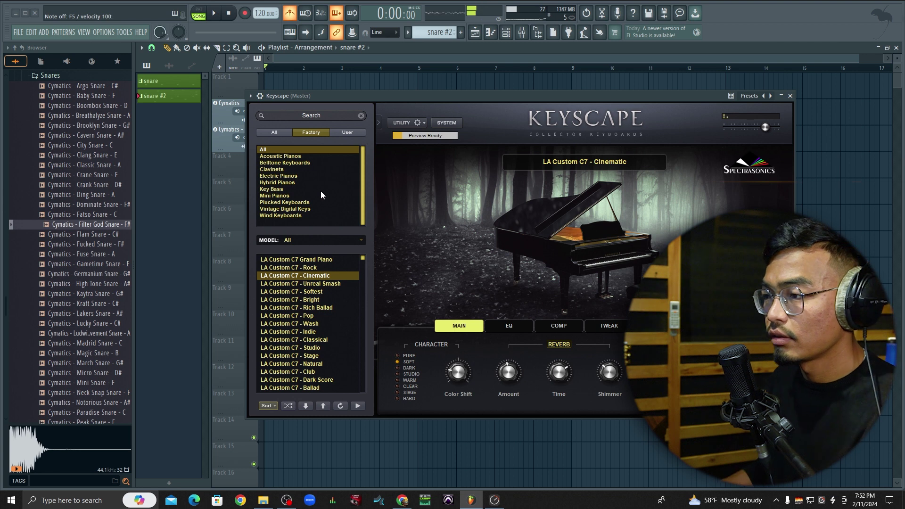
# Move the Keyscape window out of the way and create a new blue pattern named Piano.
pyautogui.moveTo(451, 98); pyautogui.dragTo(504, 208)
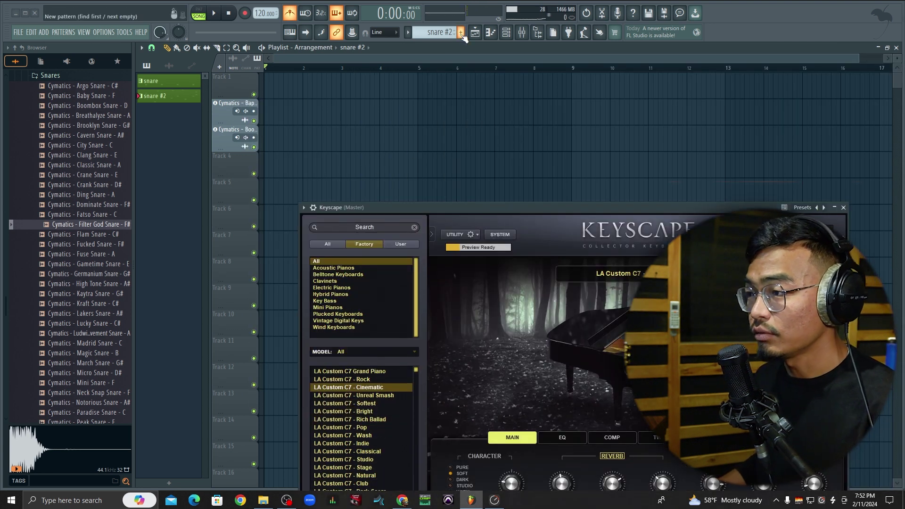
pyautogui.click(461, 34)
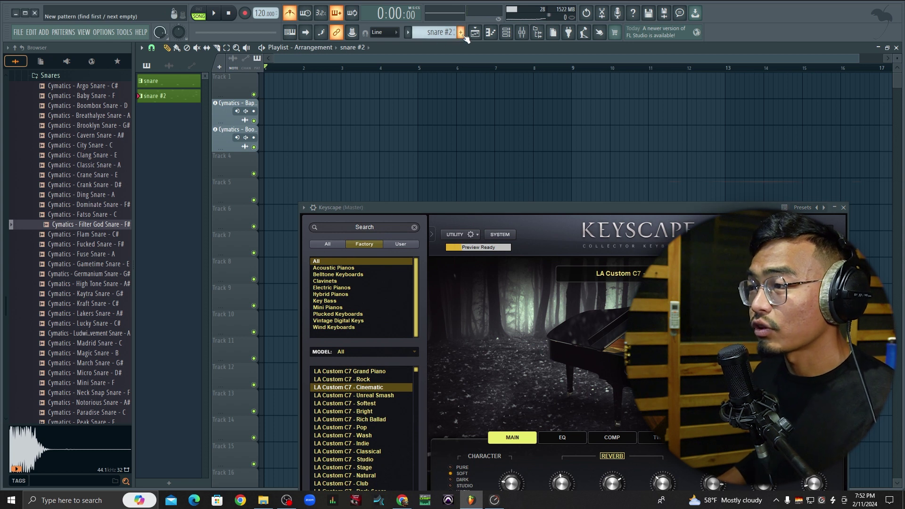
pyautogui.click(462, 34)
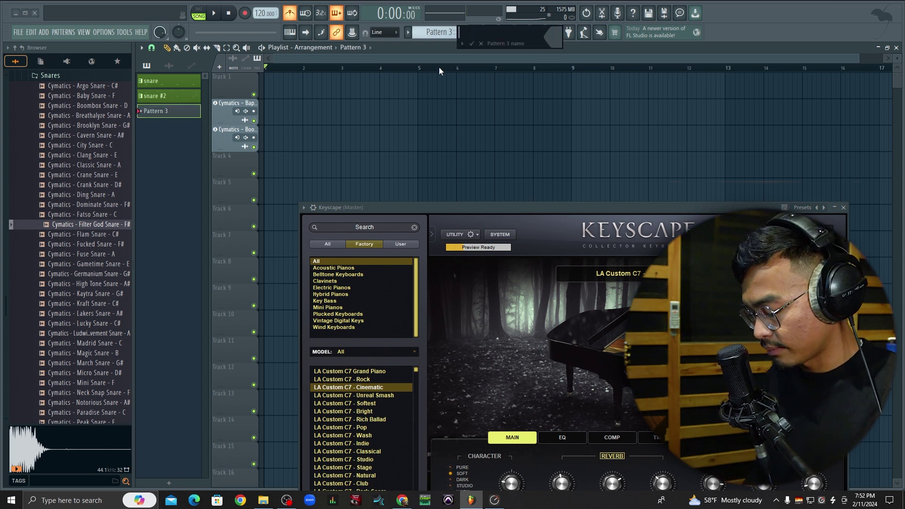
pyautogui.write('P')
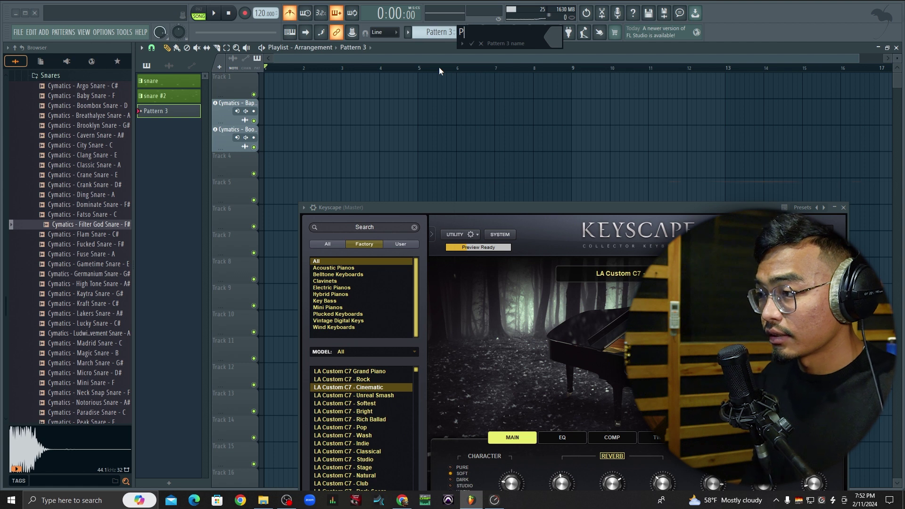
pyautogui.write('iano')
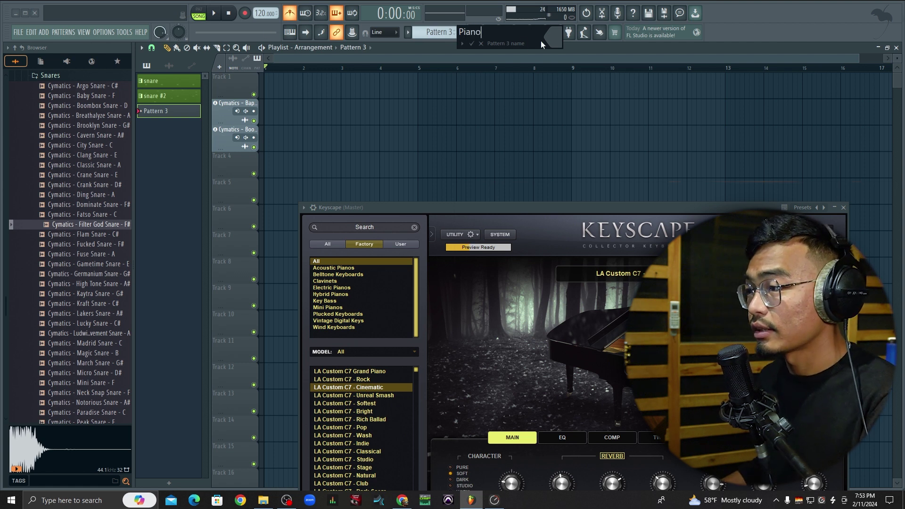
pyautogui.click(558, 39)
pyautogui.press('Return')
pyautogui.press('Return')
# Place a Piano clip at bar 1 of Track 4, open its Piano roll and close the Keyscape window.
pyautogui.moveTo(285, 167); pyautogui.dragTo(211, 163)
pyautogui.scroll(3, 328, 166)
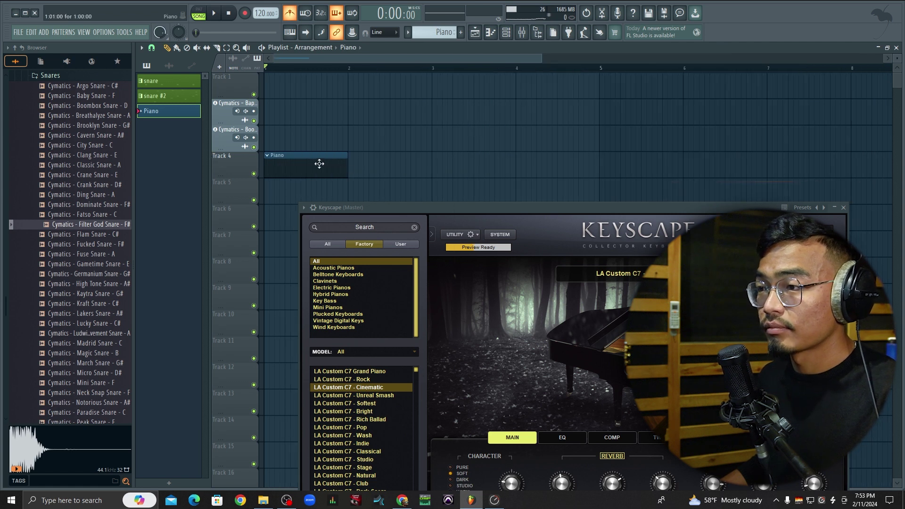
pyautogui.doubleClick(302, 159)
pyautogui.click(843, 208)
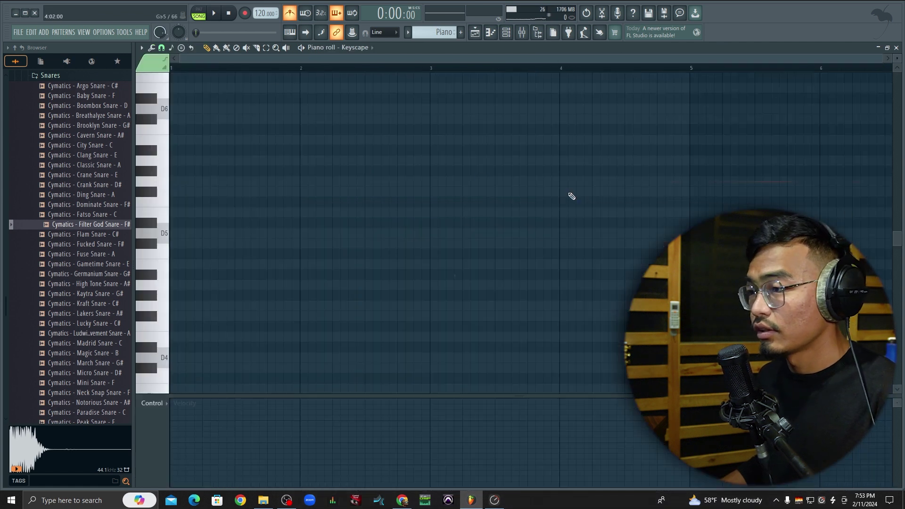
# Record notes into the Piano pattern, playing four one-bar chords from bar 2 to bar 5, and stop.
pyautogui.click(244, 13)
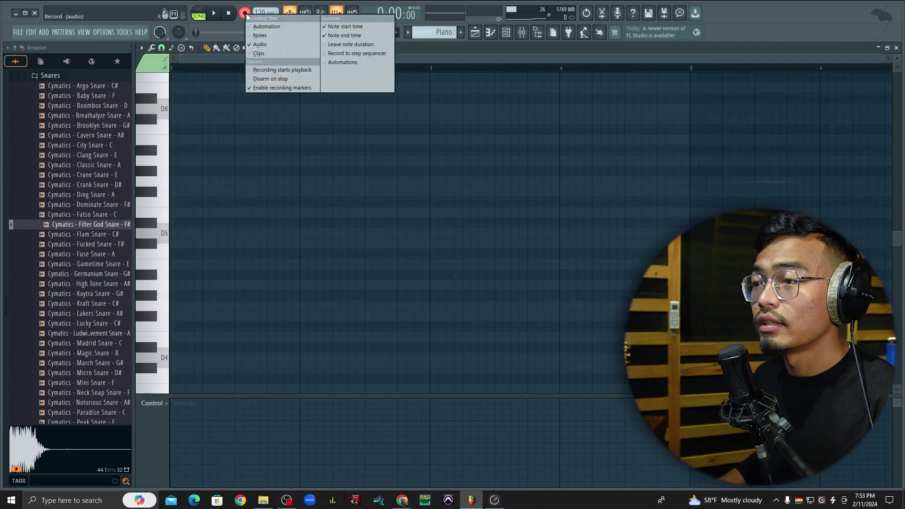
pyautogui.click(284, 38)
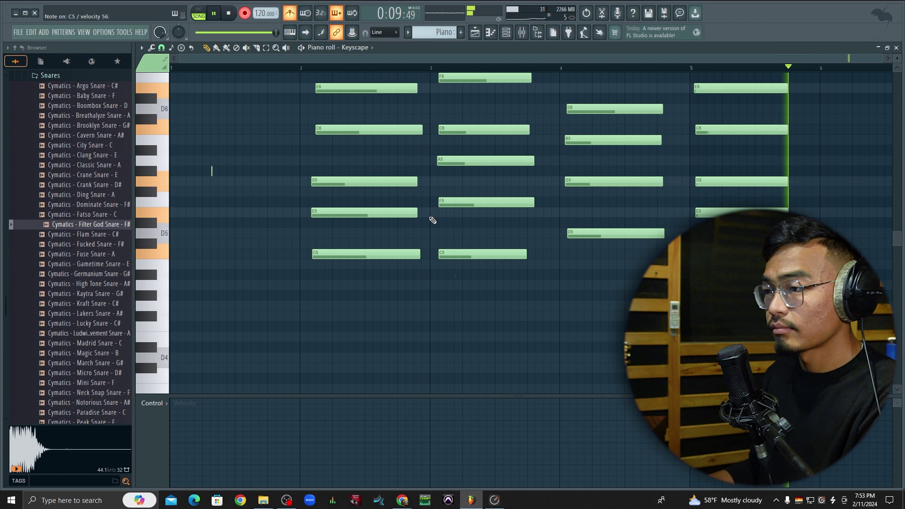
pyautogui.press('space')
# Shift all recorded chords one bar earlier to start at bar 1, clear the selection and return to the playlist.
pyautogui.hotkey('ctrl', 'a')
pyautogui.rightClick(218, 190)
pyautogui.hotkey('ctrl', 'a')
pyautogui.moveTo(418, 133); pyautogui.dragTo(295, 133)
pyautogui.rightClick(821, 155)
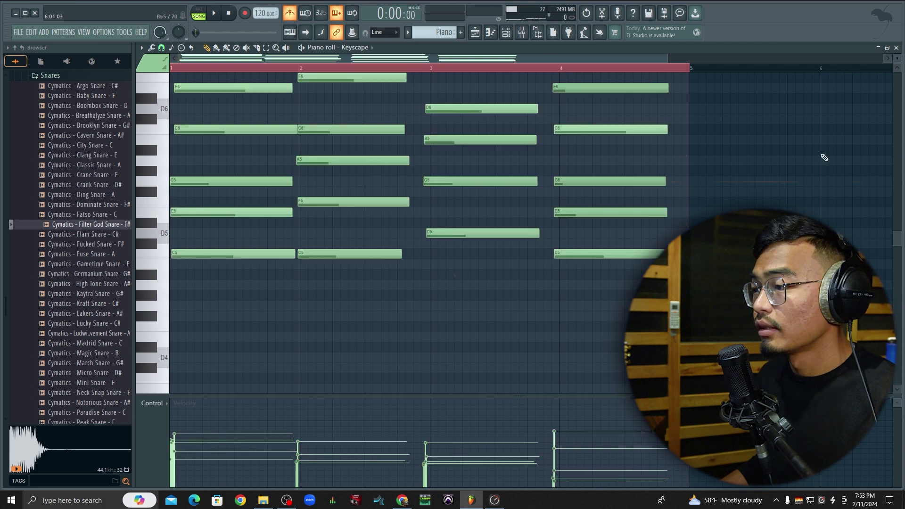
pyautogui.rightClick(818, 160)
pyautogui.click(897, 48)
# Duplicate the four-bar Piano clip three times along Track 4 to fill bars 1 to 16.
pyautogui.scroll(-4, 310, 182)
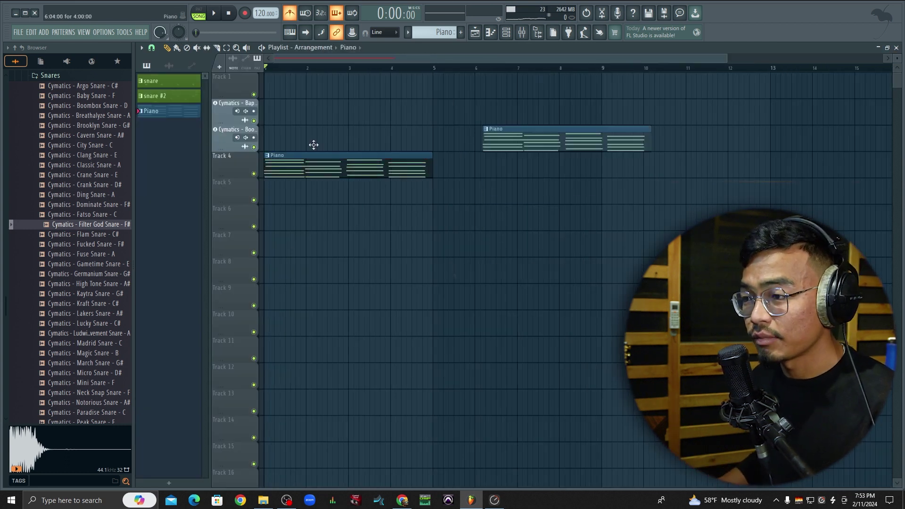
pyautogui.hotkey('ctrl', 'b')
pyautogui.hotkey('ctrl', 'b')
pyautogui.hotkey('ctrl', 'b')
pyautogui.scroll(-1, 514, 186)
pyautogui.rightClick(627, 155)
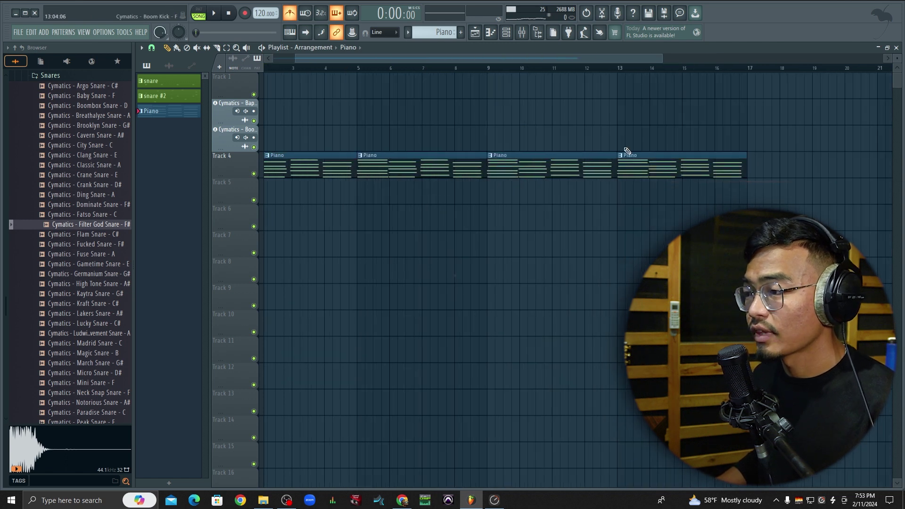
# Delete the two Piano clips from bar 9 onward on Track 4, and play the remaining arrangement from the start.
pyautogui.rightClick(585, 155)
pyautogui.moveTo(301, 69); pyautogui.dragTo(142, 72)
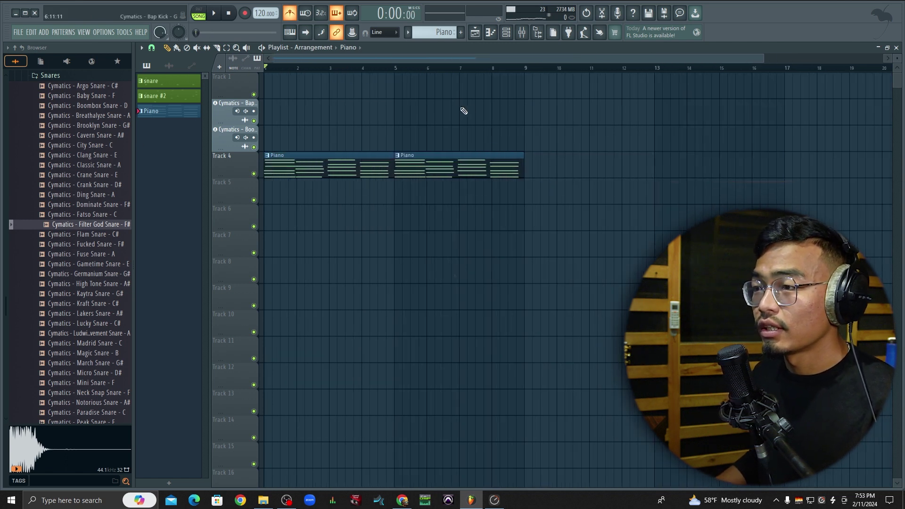
pyautogui.scroll(1, 383, 236)
pyautogui.press('space')
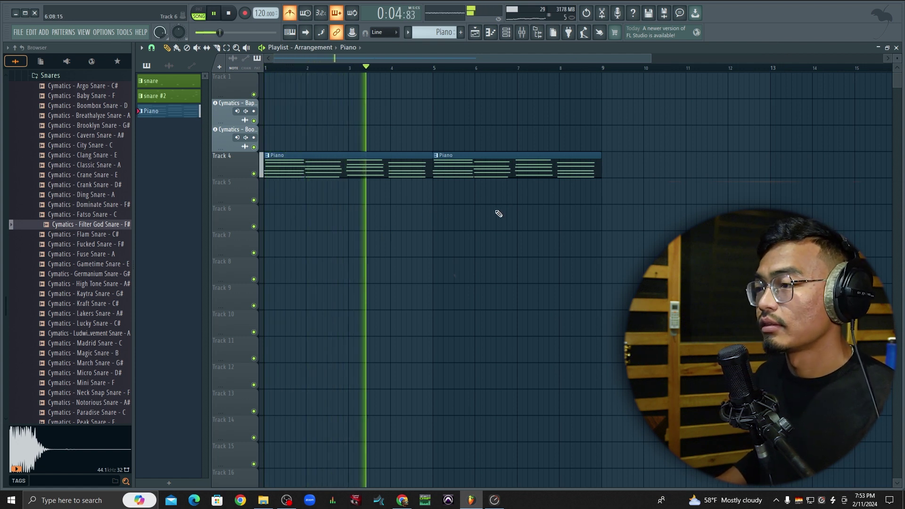
pyautogui.press('space')
# Set the playback position to bar 5 and make the second Piano clip on Track 4 unique.
pyautogui.moveTo(434, 67); pyautogui.dragTo(437, 71)
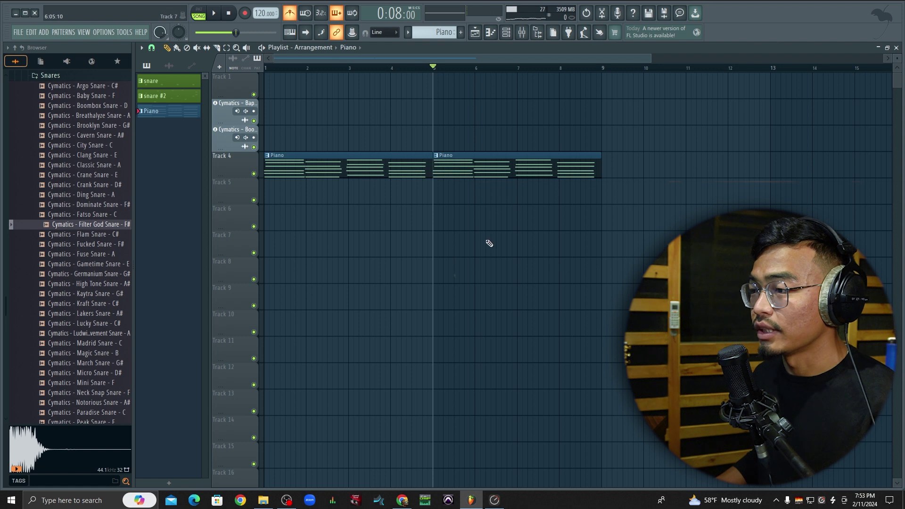
pyautogui.click(437, 158)
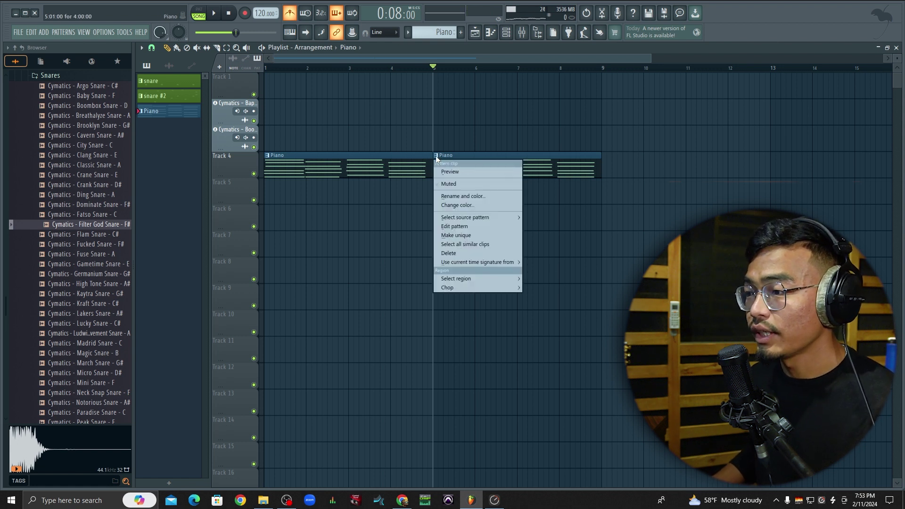
pyautogui.click(468, 237)
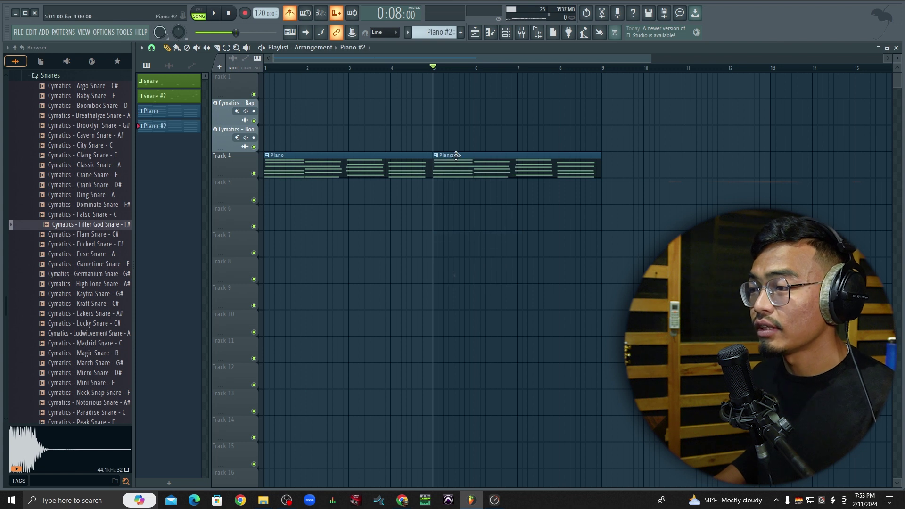
pyautogui.scroll(5, 454, 161)
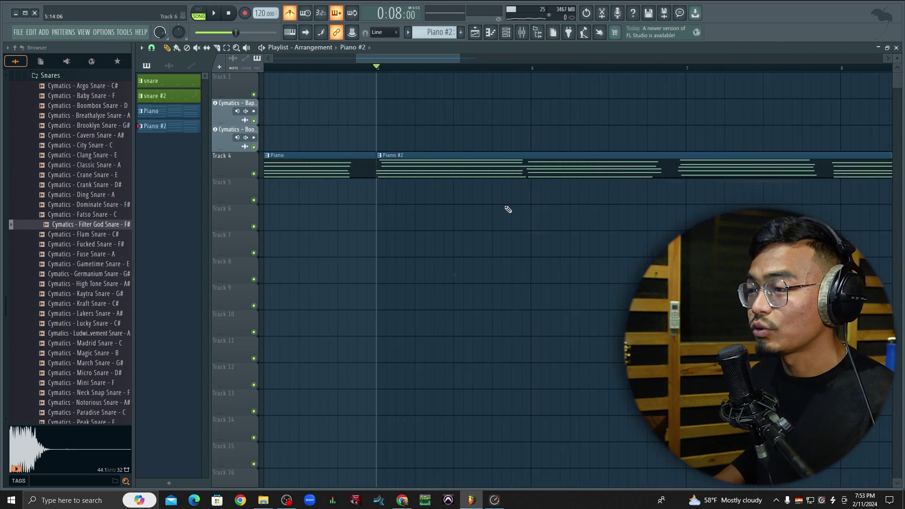
pyautogui.scroll(-5, 508, 209)
# Open the unique clip at bar 5 in the Piano roll and add short melody notes C7, F7, E7, D7 and C7 above the first two chords.
pyautogui.doubleClick(481, 173)
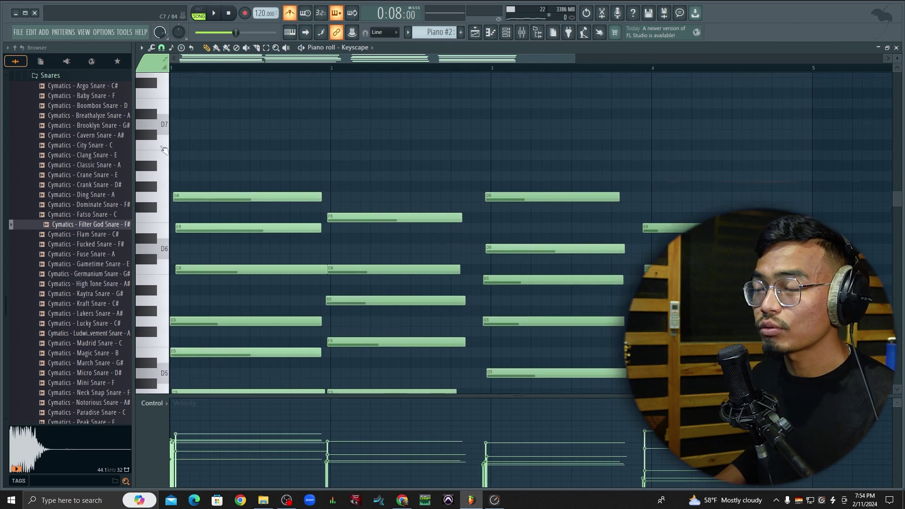
pyautogui.scroll(2, 172, 148)
pyautogui.click(187, 146)
pyautogui.click(224, 83)
pyautogui.moveTo(218, 84)
pyautogui.mouseDown()
pyautogui.moveTo(217, 105)
pyautogui.moveTo(217, 94)
pyautogui.mouseUp()
pyautogui.click(276, 103)
pyautogui.click(328, 124)
pyautogui.click(398, 166)
pyautogui.moveTo(398, 166)
pyautogui.mouseDown()
pyautogui.moveTo(385, 155)
pyautogui.moveTo(336, 152)
pyautogui.mouseUp()
# Play the edited pattern from bar 5 to hear the added melody, return to the playlist and stop playback.
pyautogui.press('space')
pyautogui.scroll(-1, 513, 117)
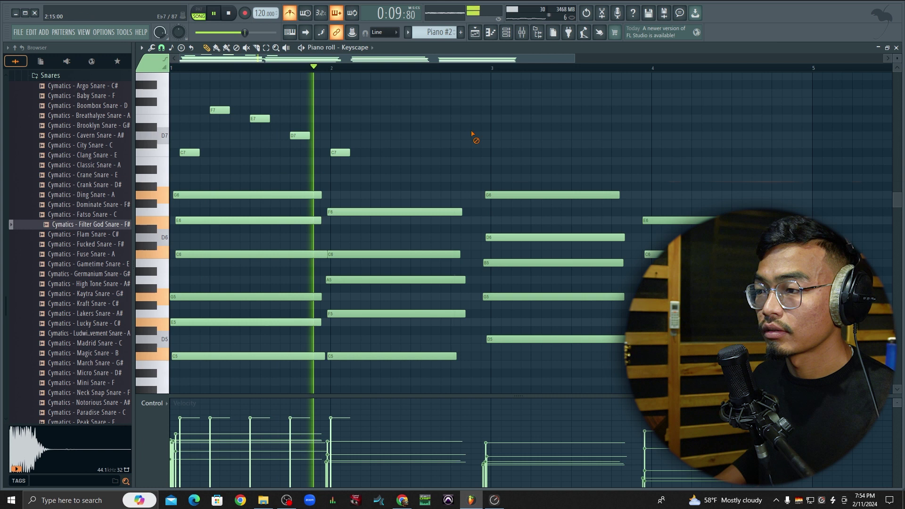
pyautogui.scroll(1, 613, 142)
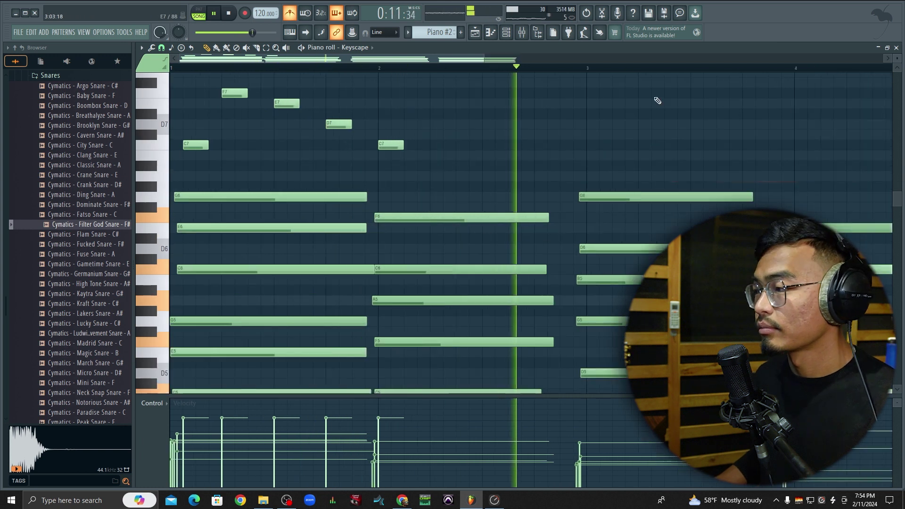
pyautogui.click(896, 47)
pyautogui.scroll(-2, 424, 161)
pyautogui.press('space')
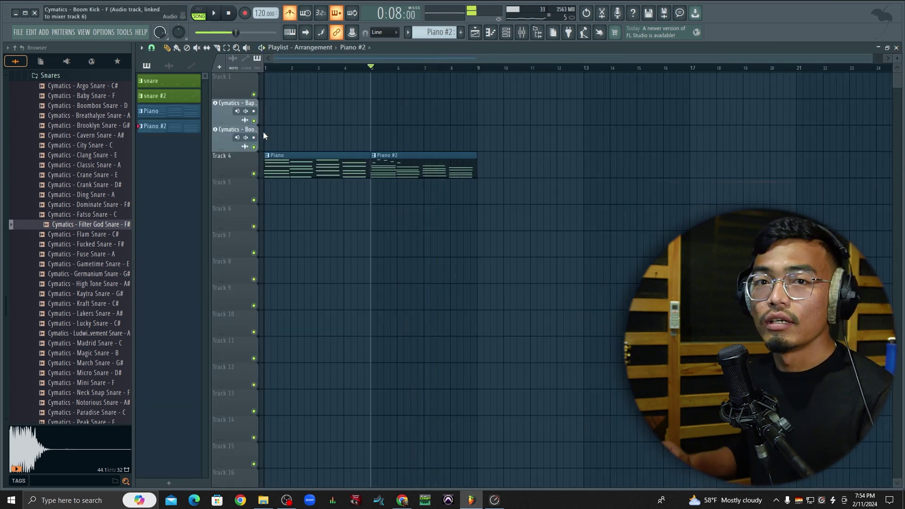